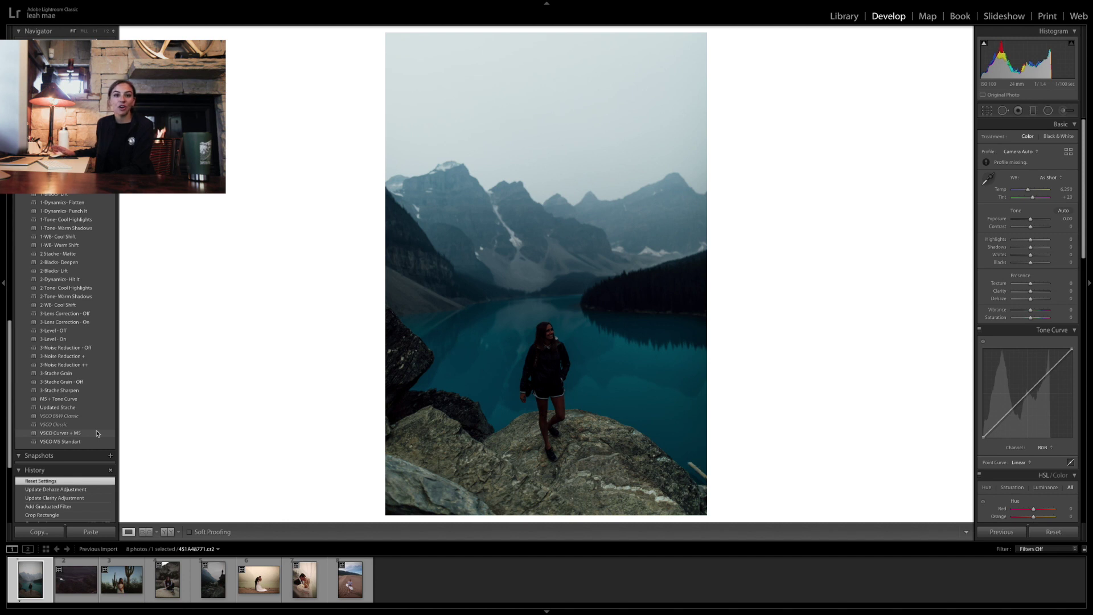
Apply the VSCO Curves + MS preset to the lake photo and straighten its crop to an angle of 1.81
{"action": "left_click", "coordinate": [96, 434]}
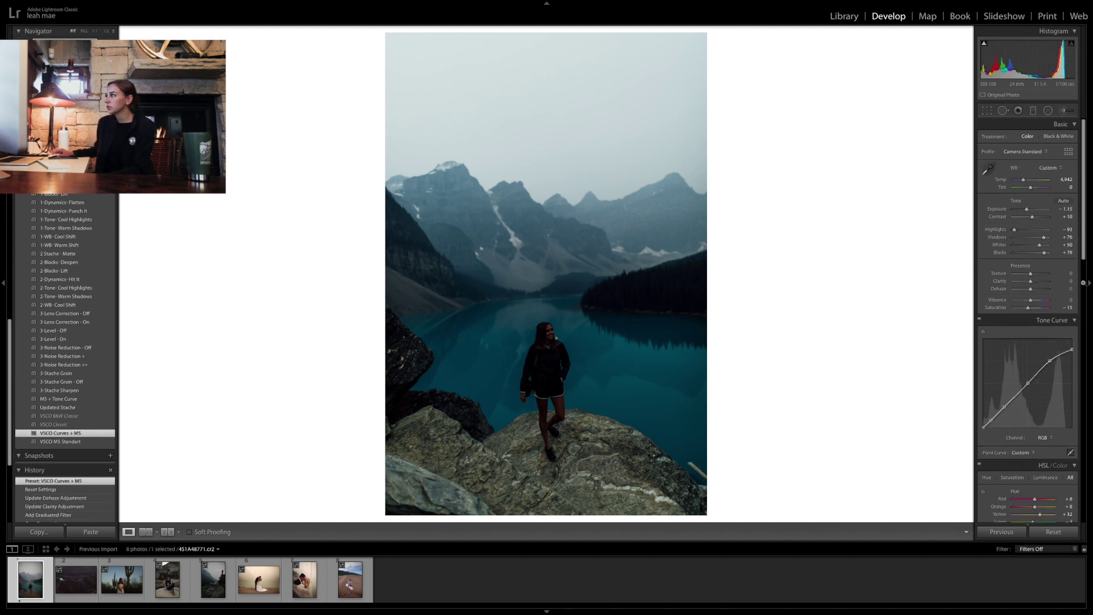
{"action": "left_click", "coordinate": [987, 110]}
{"action": "left_click_drag", "start_coordinate": [712, 256], "coordinate": [686, 313]}
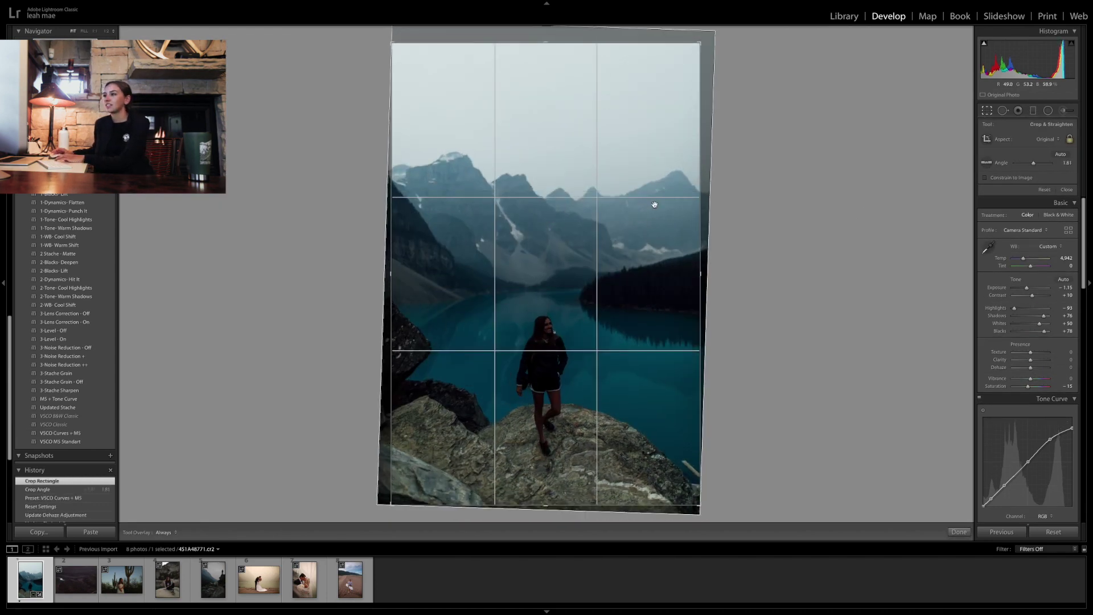
{"action": "key", "text": "Return"}
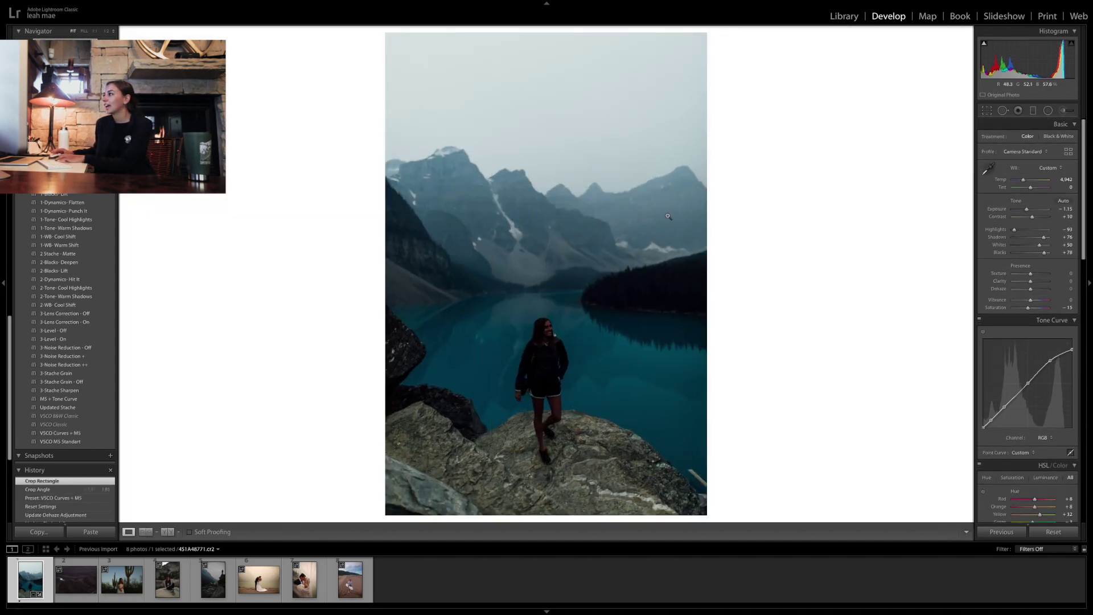
Set the photo's Exposure to +0.85, Shadows to +56, Whites to +20 and Blacks to +90
{"action": "left_click", "coordinate": [1032, 211]}
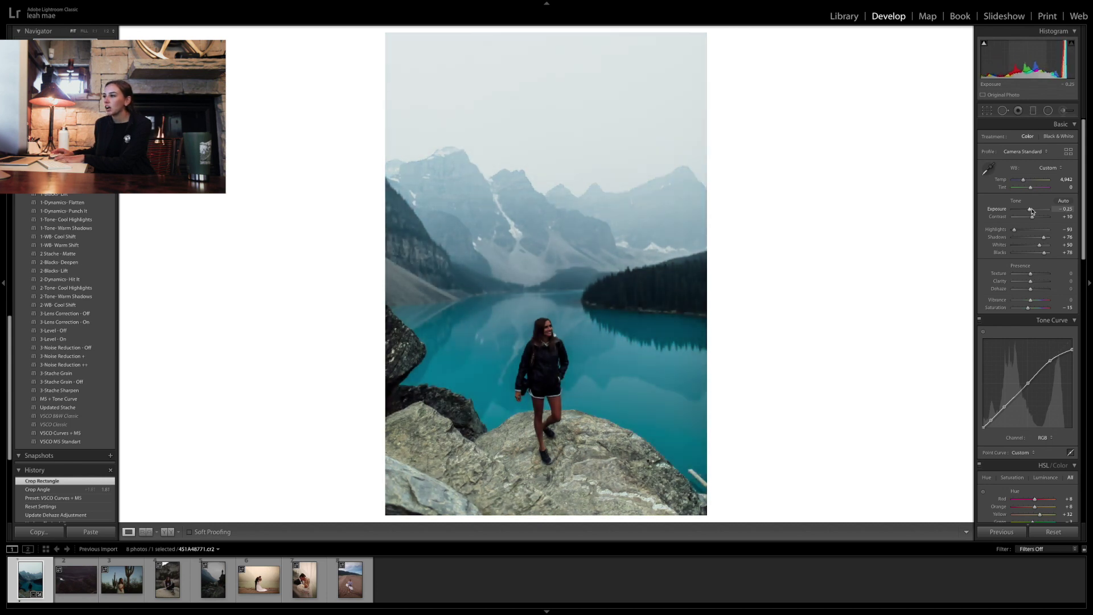
{"action": "left_click_drag", "start_coordinate": [1032, 210], "coordinate": [1032, 210]}
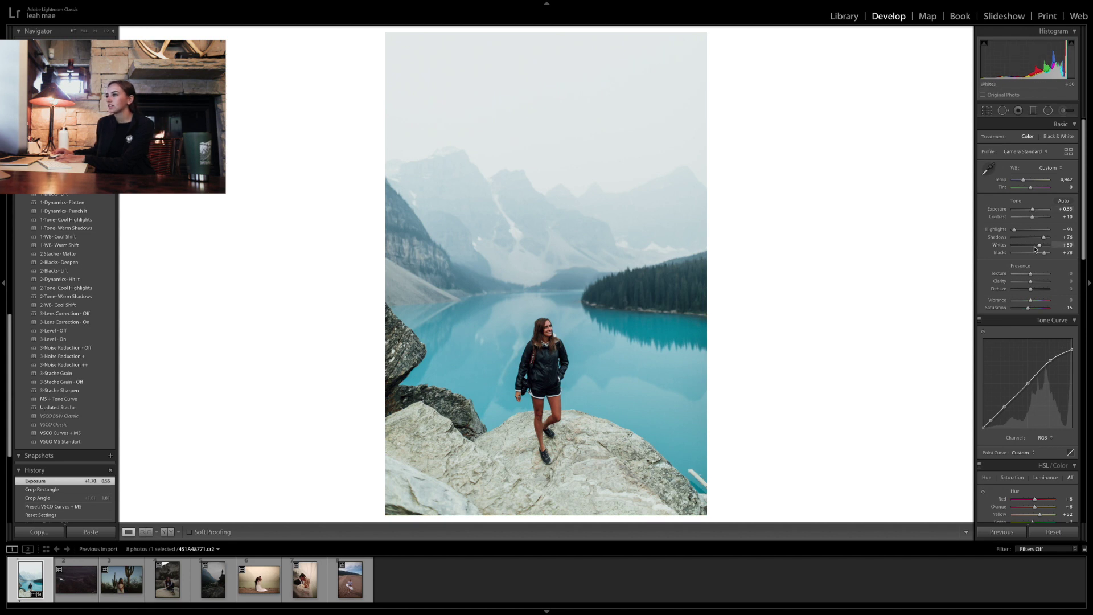
{"action": "mouse_move", "coordinate": [1035, 246]}
{"action": "left_mouse_down"}
{"action": "mouse_move", "coordinate": [1043, 237]}
{"action": "mouse_move", "coordinate": [1048, 252]}
{"action": "mouse_move", "coordinate": [1041, 241]}
{"action": "left_mouse_up"}
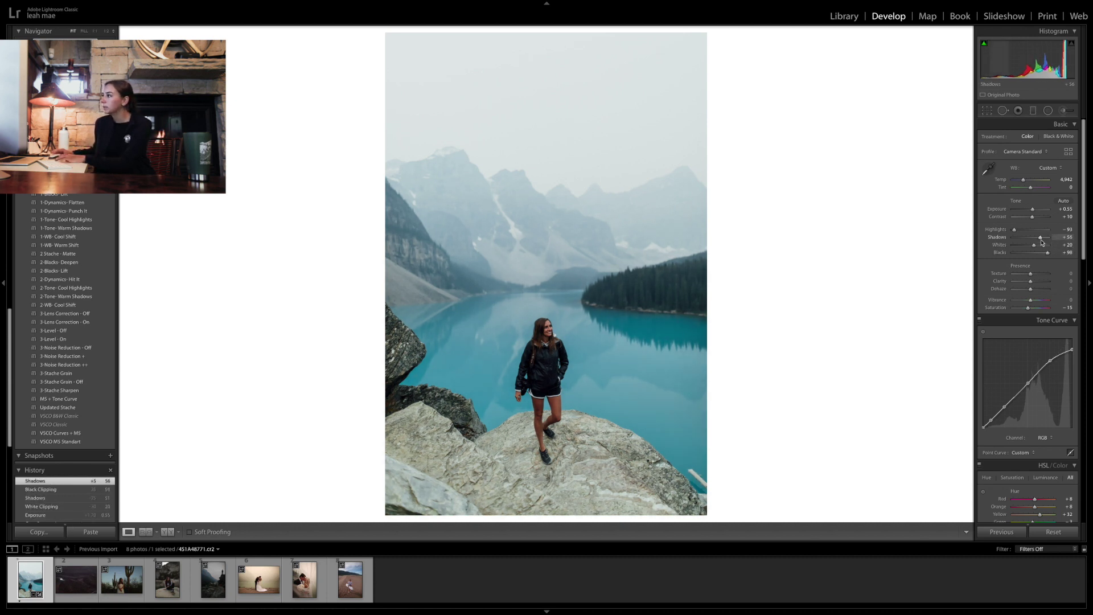
{"action": "left_click_drag", "start_coordinate": [1032, 209], "coordinate": [1033, 210]}
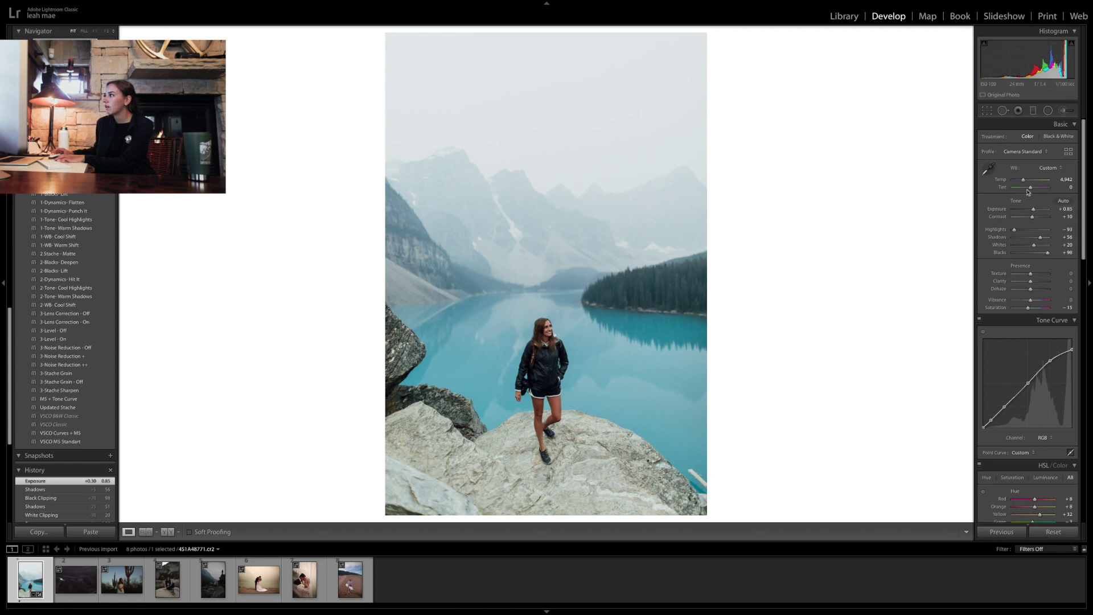
Set the white balance to Temp 5,342 and Tint +5, and rotate the crop slightly further to level the photo
{"action": "left_click_drag", "start_coordinate": [1023, 179], "coordinate": [1024, 181]}
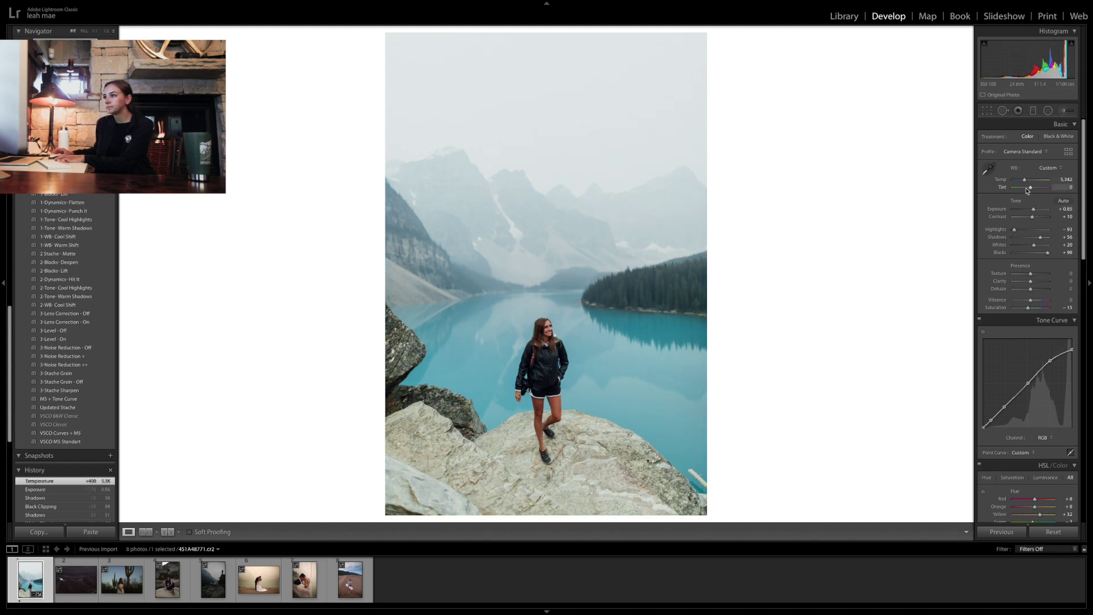
{"action": "left_click_drag", "start_coordinate": [1028, 190], "coordinate": [1028, 190]}
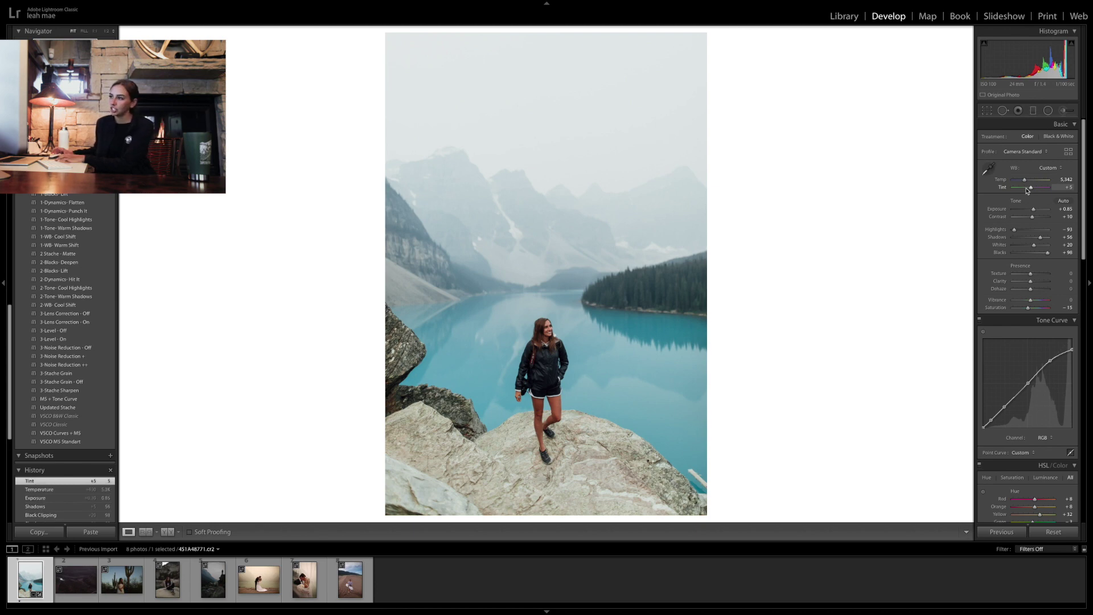
{"action": "left_click", "coordinate": [987, 111]}
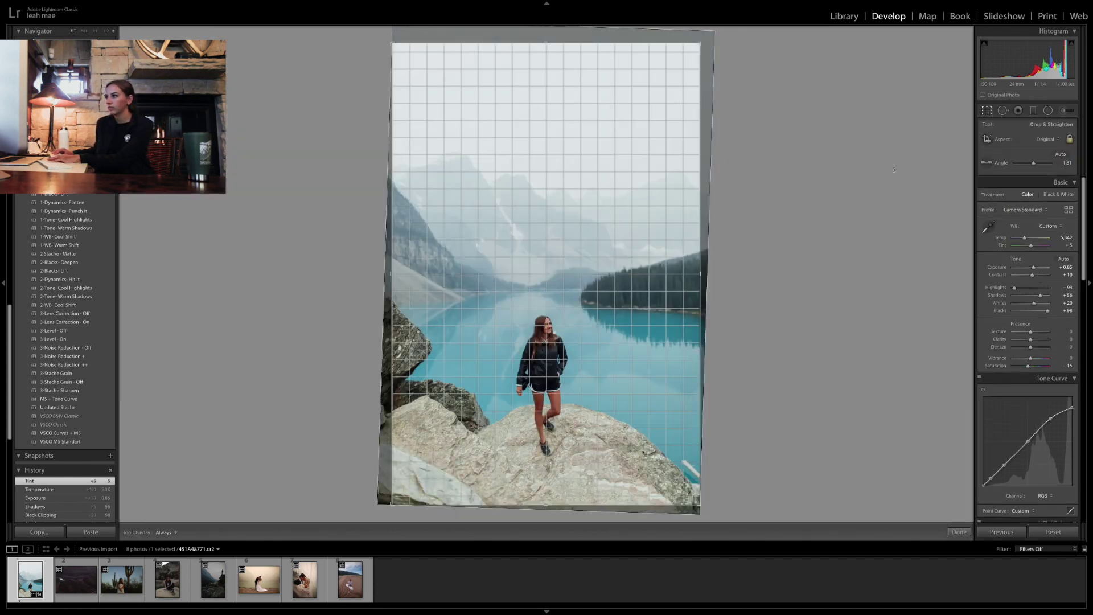
{"action": "key", "text": "Return"}
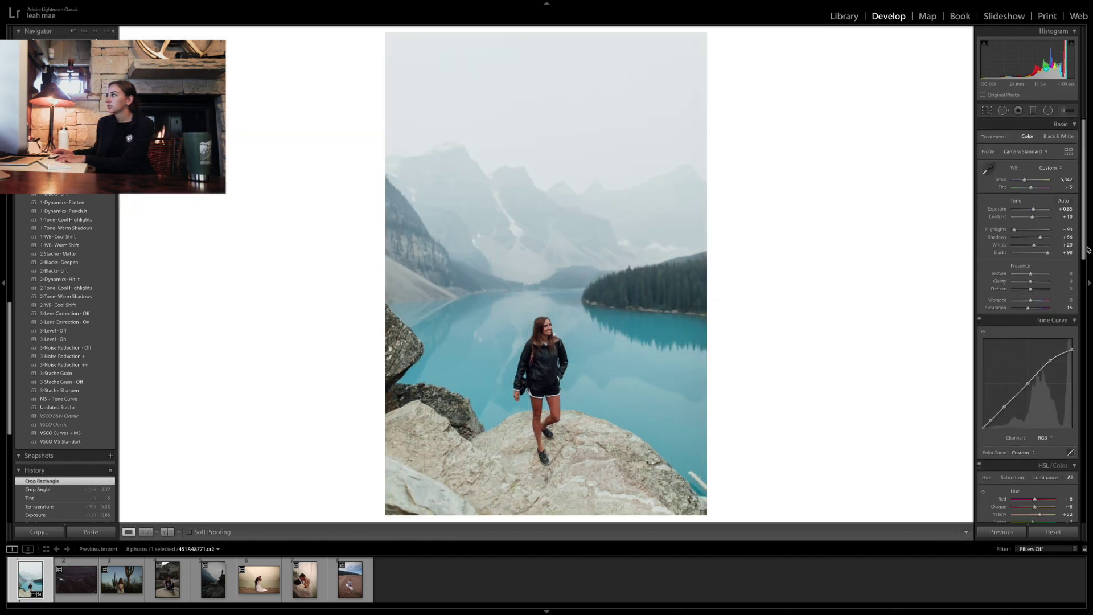
Add a graduated filter over the sky and mountains with Clarity just below zero, Dehaze 37 and Saturation −18
{"action": "left_click", "coordinate": [1033, 111]}
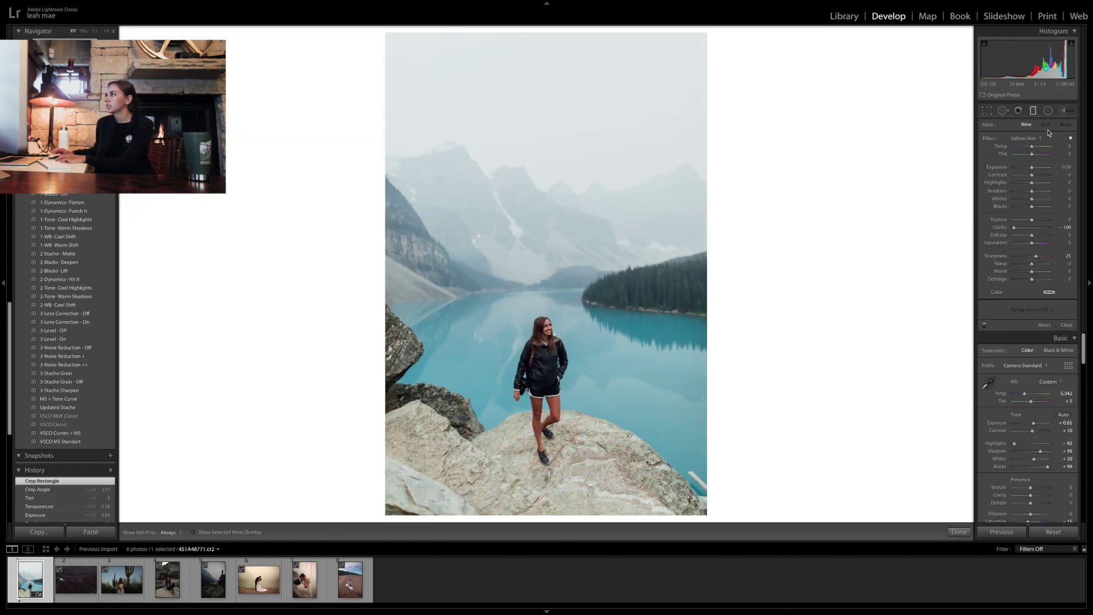
{"action": "left_click_drag", "start_coordinate": [542, 238], "coordinate": [546, 290]}
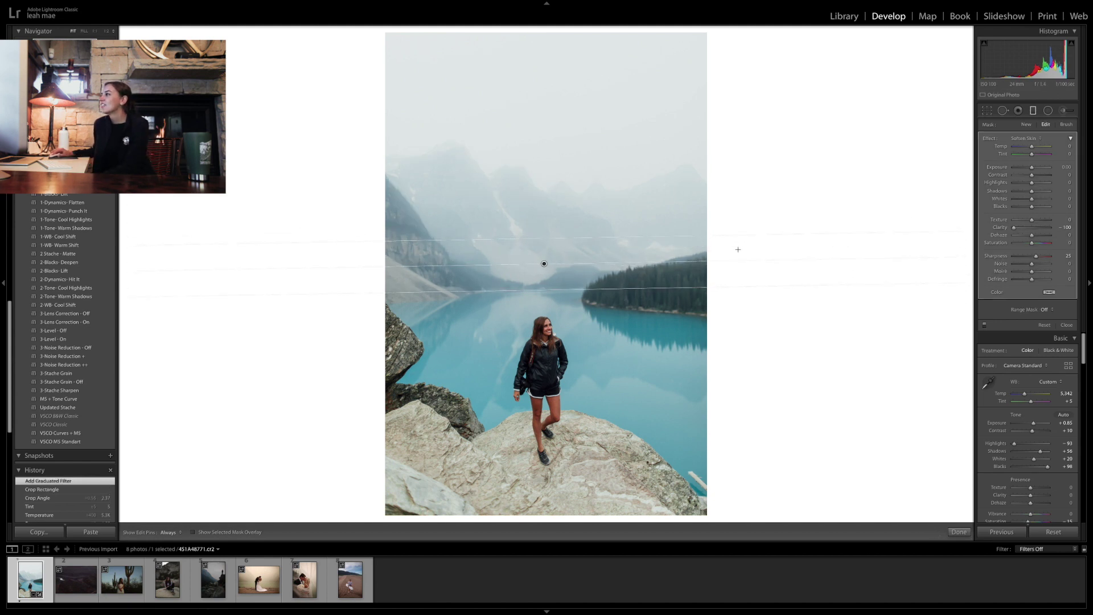
{"action": "left_click", "coordinate": [1031, 227]}
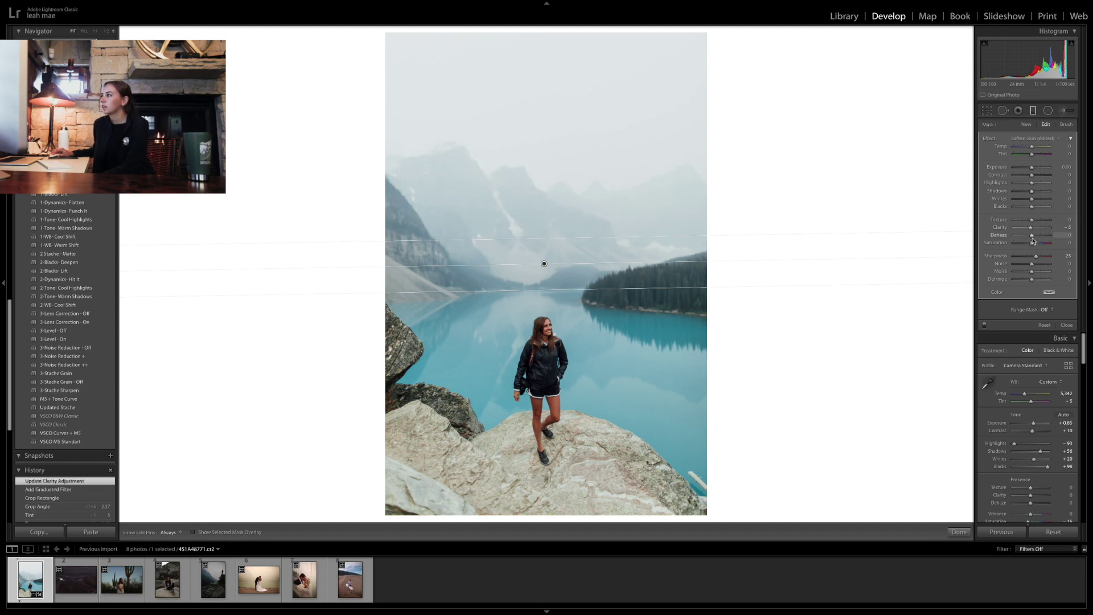
{"action": "left_click_drag", "start_coordinate": [1034, 241], "coordinate": [1040, 240]}
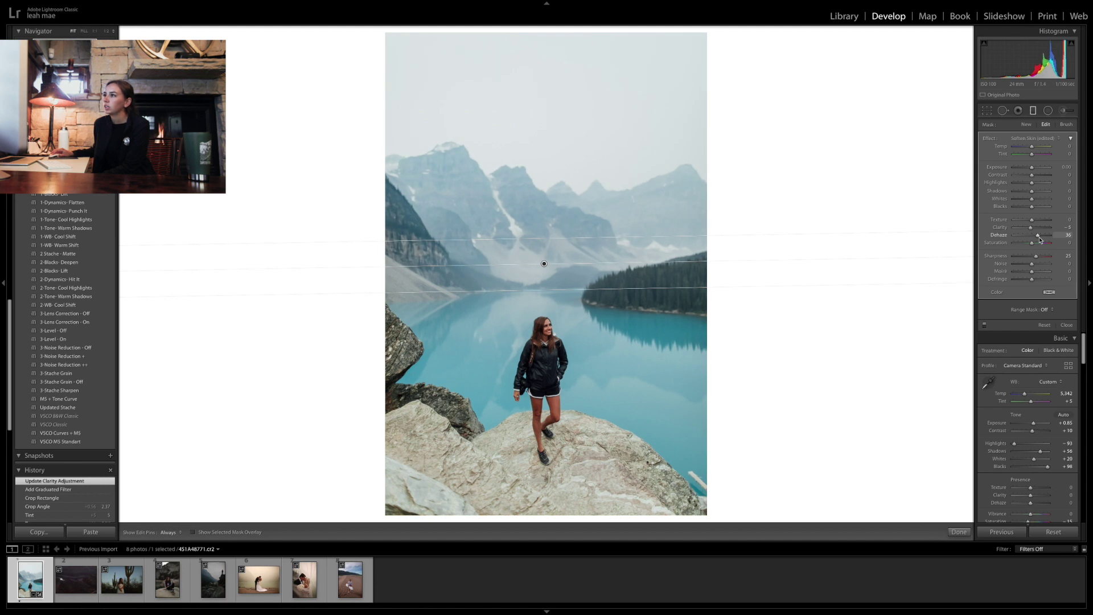
{"action": "left_click_drag", "start_coordinate": [1040, 240], "coordinate": [1028, 246]}
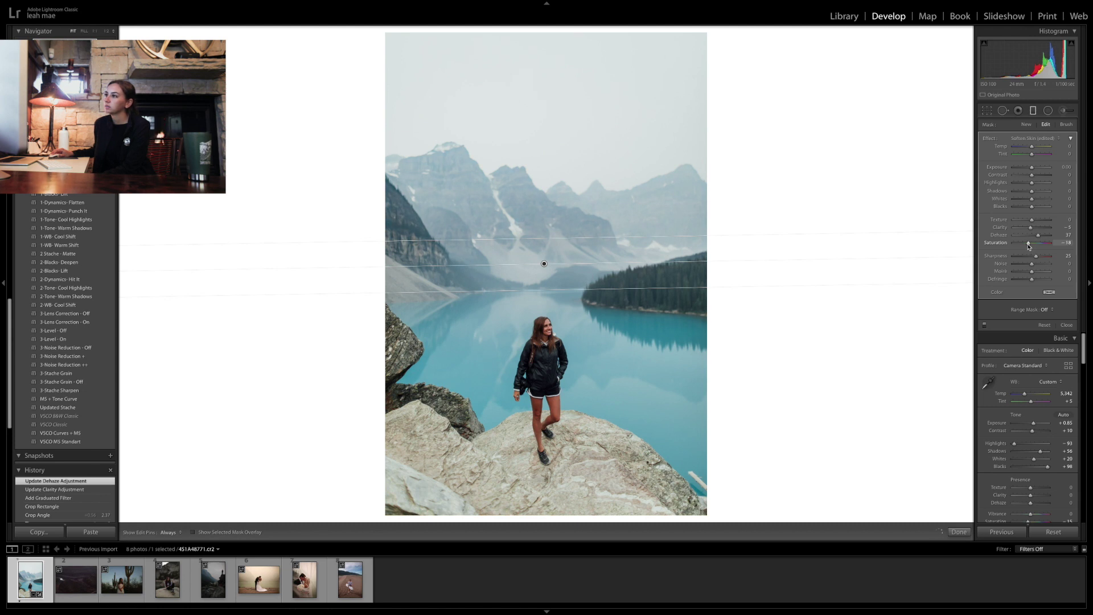
{"action": "left_click_drag", "start_coordinate": [1029, 246], "coordinate": [1029, 246]}
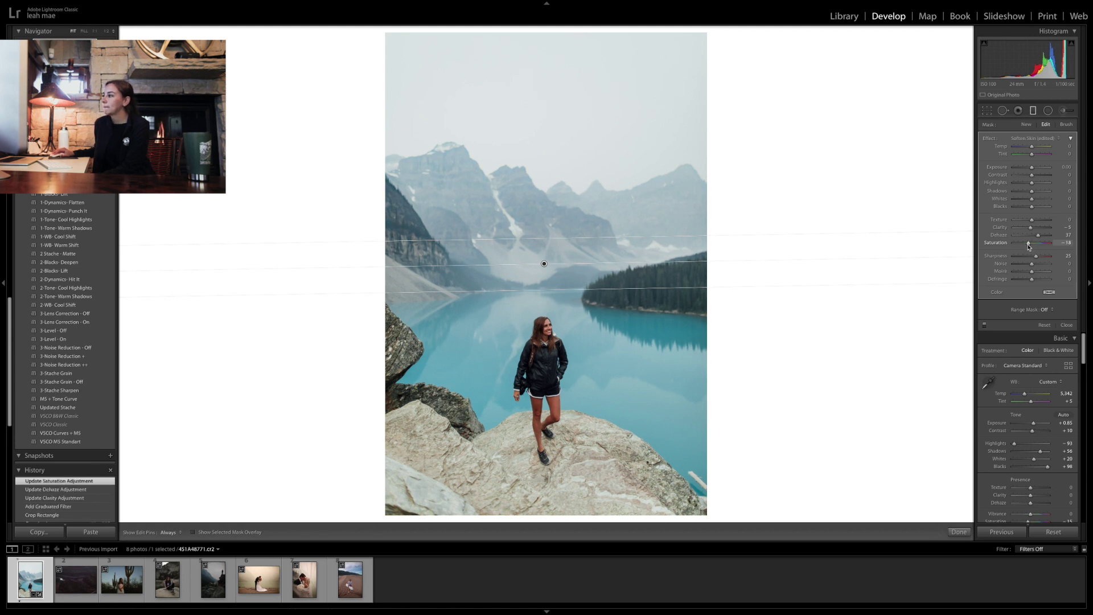
{"action": "left_click", "coordinate": [958, 532]}
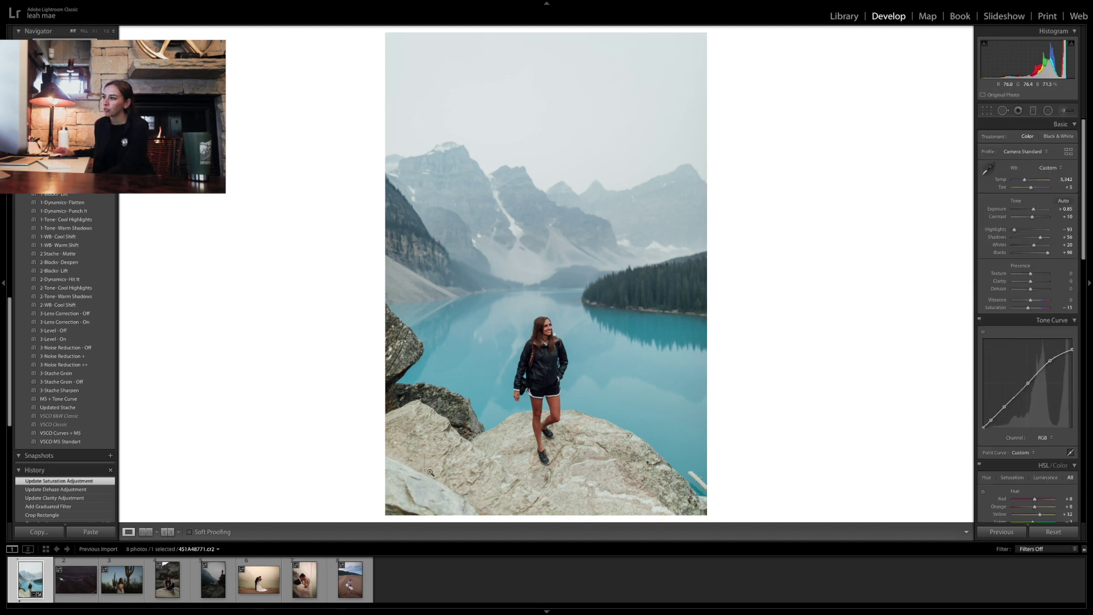
Set the Yellow hue to −16, Yellow saturation to −39 and Orange saturation to −10, and raise the overall Exposure to +0.95
{"action": "scroll", "coordinate": [1039, 467], "scroll_direction": "down", "scroll_amount": 3}
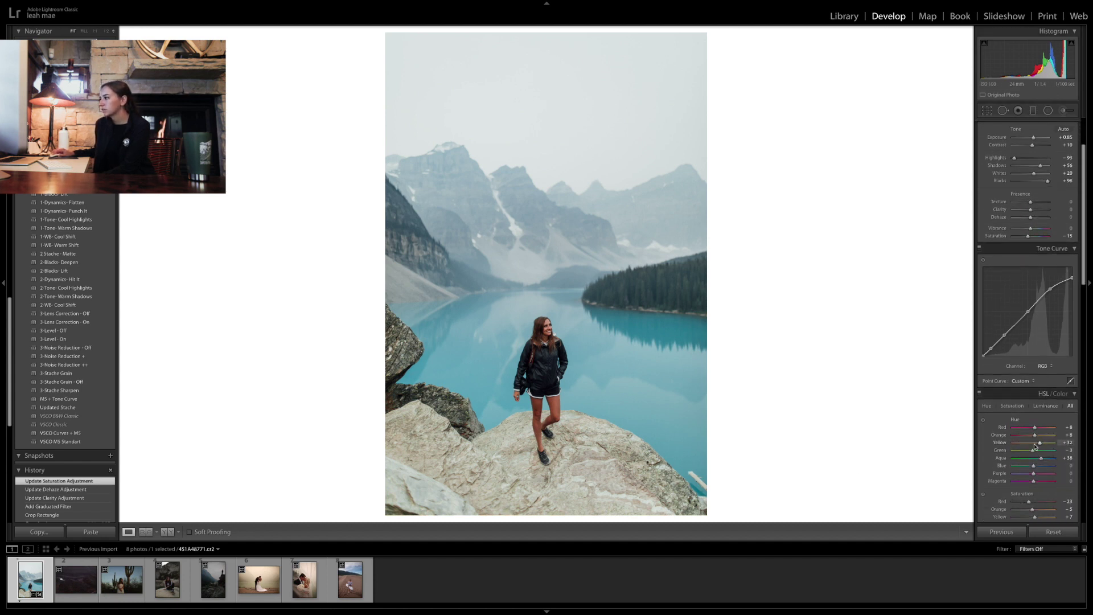
{"action": "left_click_drag", "start_coordinate": [1034, 445], "coordinate": [1032, 445]}
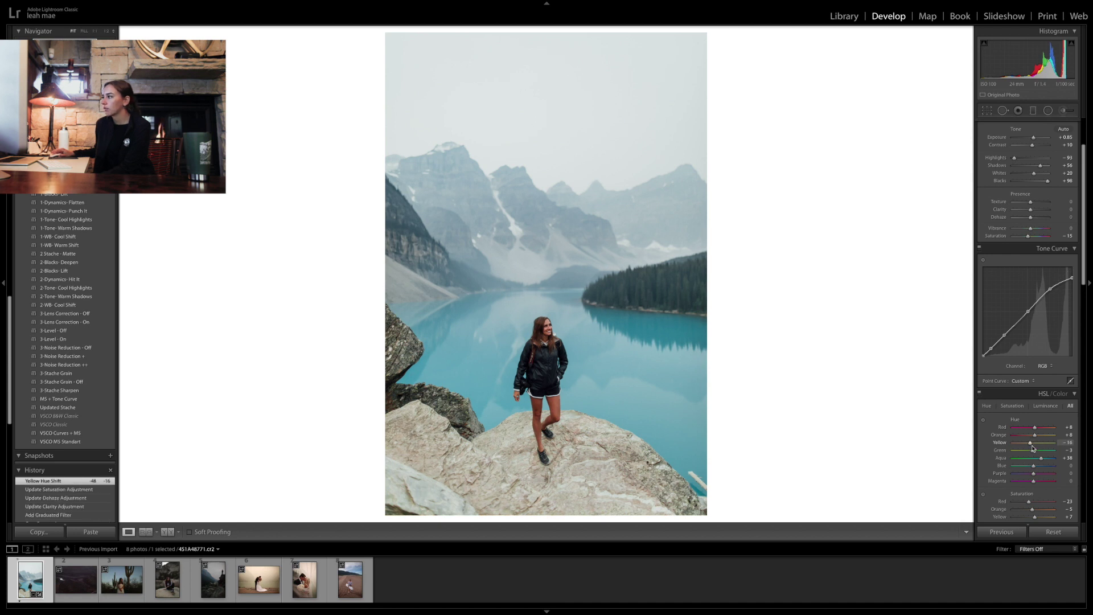
{"action": "scroll", "coordinate": [1033, 448], "scroll_direction": "down", "scroll_amount": 3}
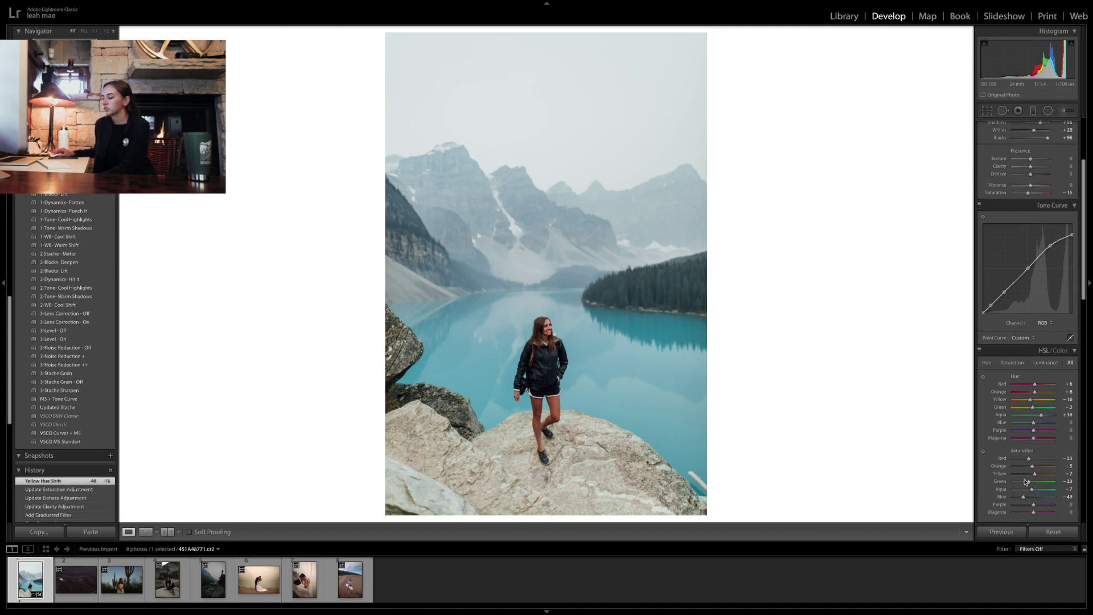
{"action": "left_click", "coordinate": [1022, 475]}
{"action": "left_click_drag", "start_coordinate": [1021, 478], "coordinate": [1028, 475]}
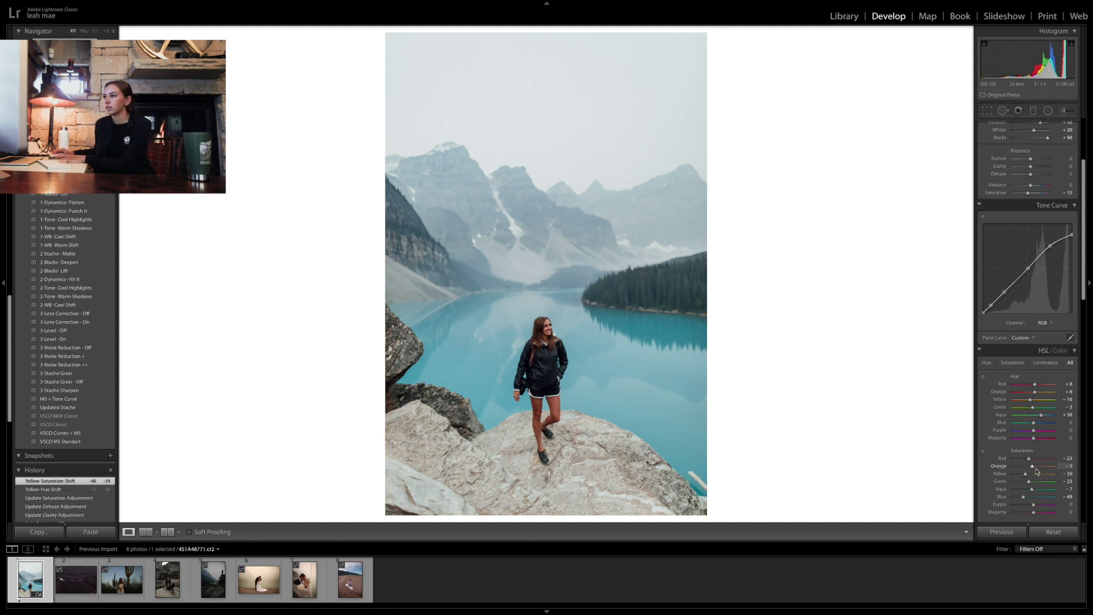
{"action": "scroll", "coordinate": [1035, 399], "scroll_direction": "up", "scroll_amount": 5}
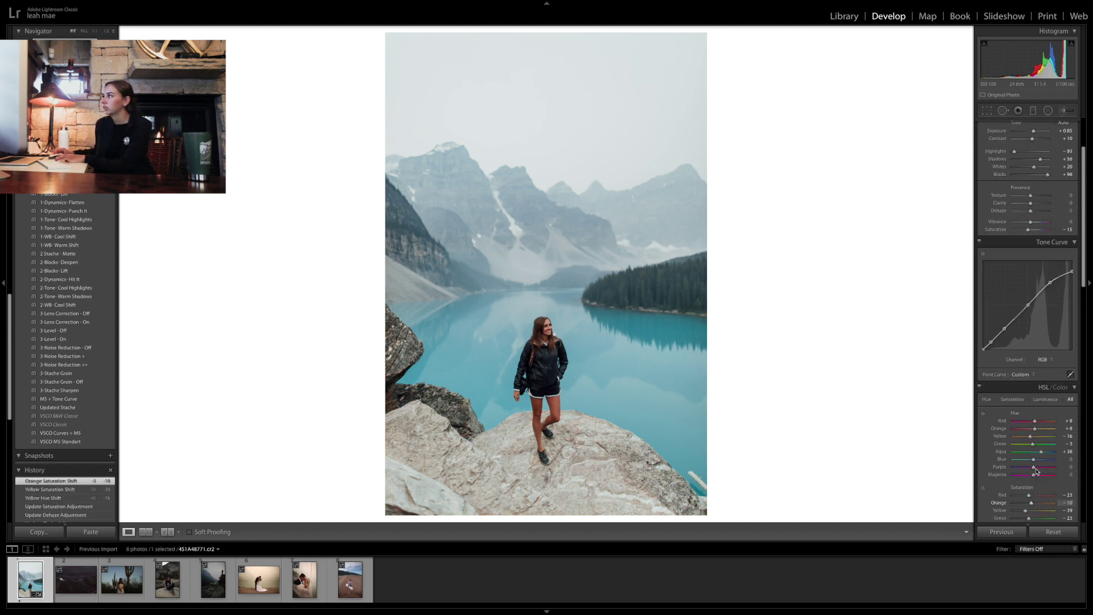
{"action": "left_click_drag", "start_coordinate": [1035, 212], "coordinate": [1034, 212]}
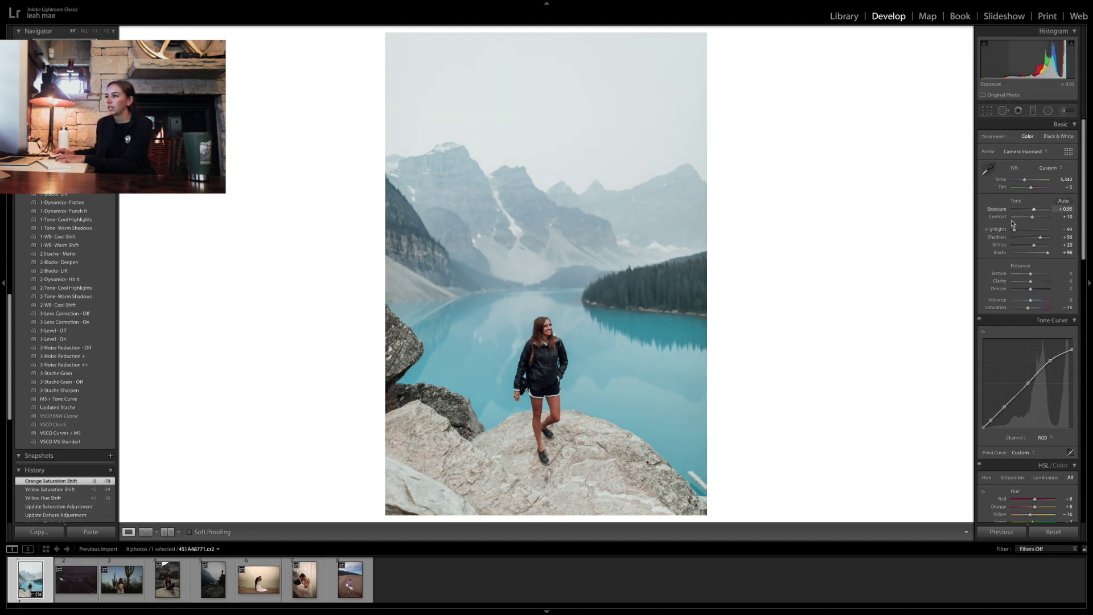
Soften the woman's face with an adjustment brush stroke using Clarity −33 and Sharpness −9
{"action": "key", "text": "z"}
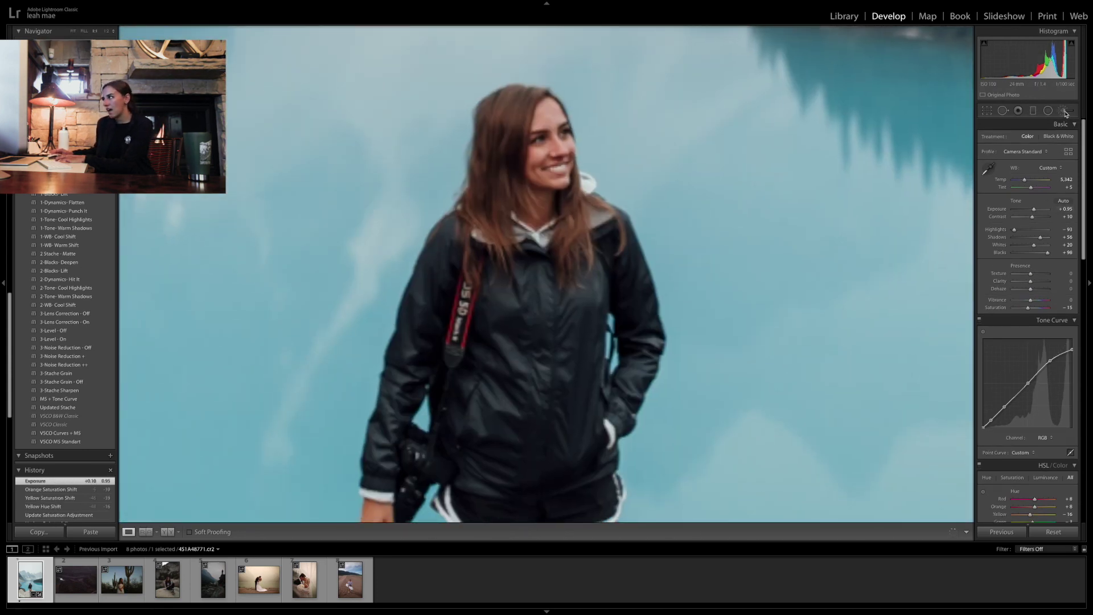
{"action": "left_click", "coordinate": [1064, 111]}
{"action": "scroll", "coordinate": [547, 109], "scroll_direction": "down", "scroll_amount": 5}
{"action": "key", "text": "h"}
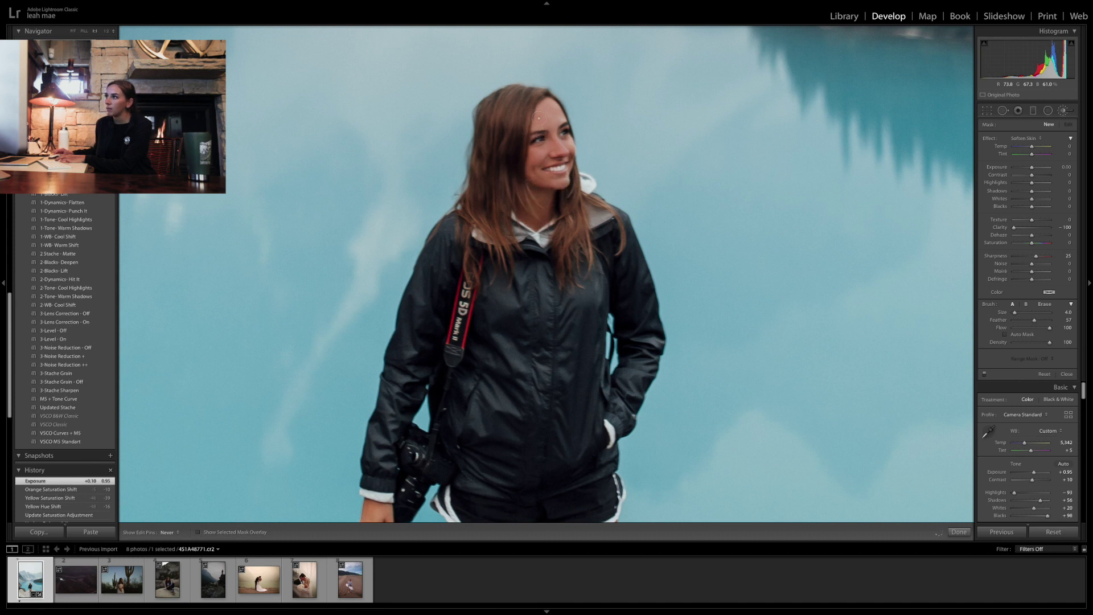
{"action": "left_click_drag", "start_coordinate": [547, 109], "coordinate": [564, 130]}
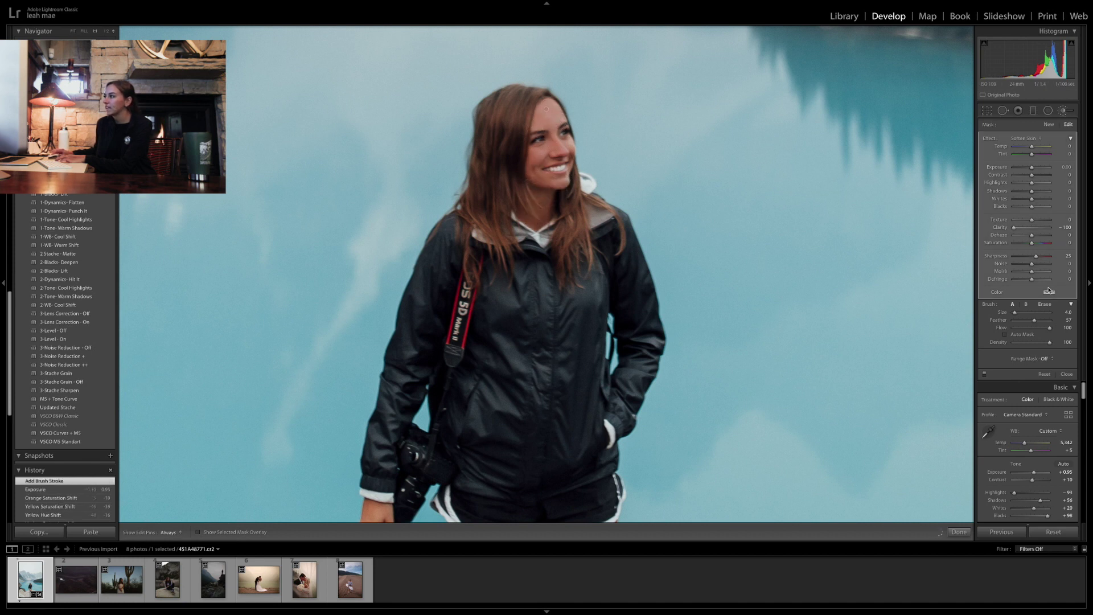
{"action": "left_click", "coordinate": [1027, 228]}
{"action": "left_click", "coordinate": [1031, 256]}
{"action": "left_click", "coordinate": [959, 533]}
{"action": "left_click", "coordinate": [674, 343]}
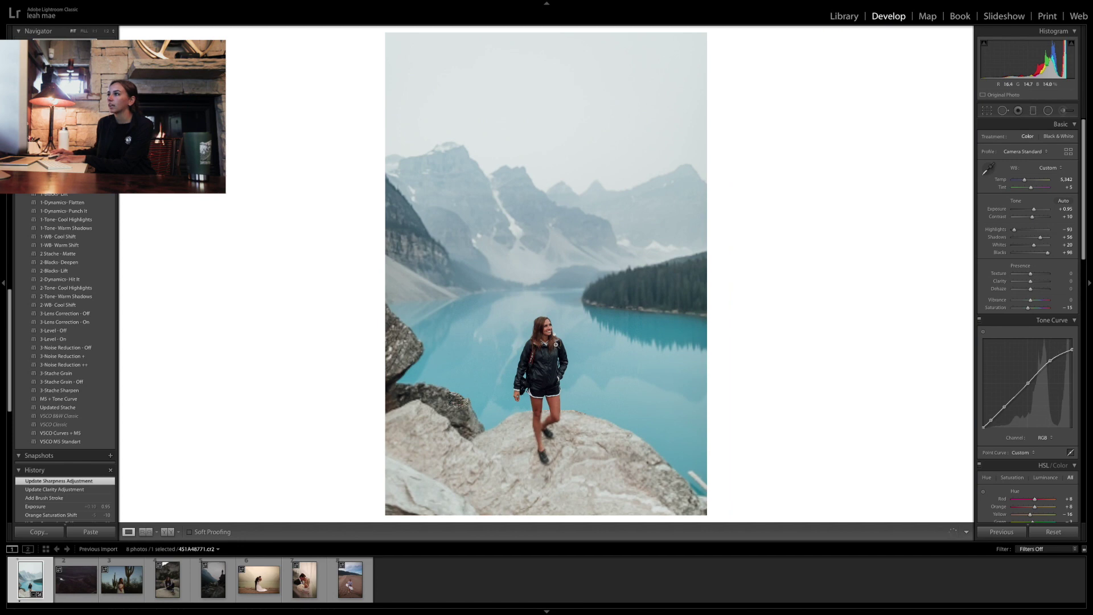
{"action": "left_click", "coordinate": [674, 343]}
{"action": "left_click", "coordinate": [788, 217]}
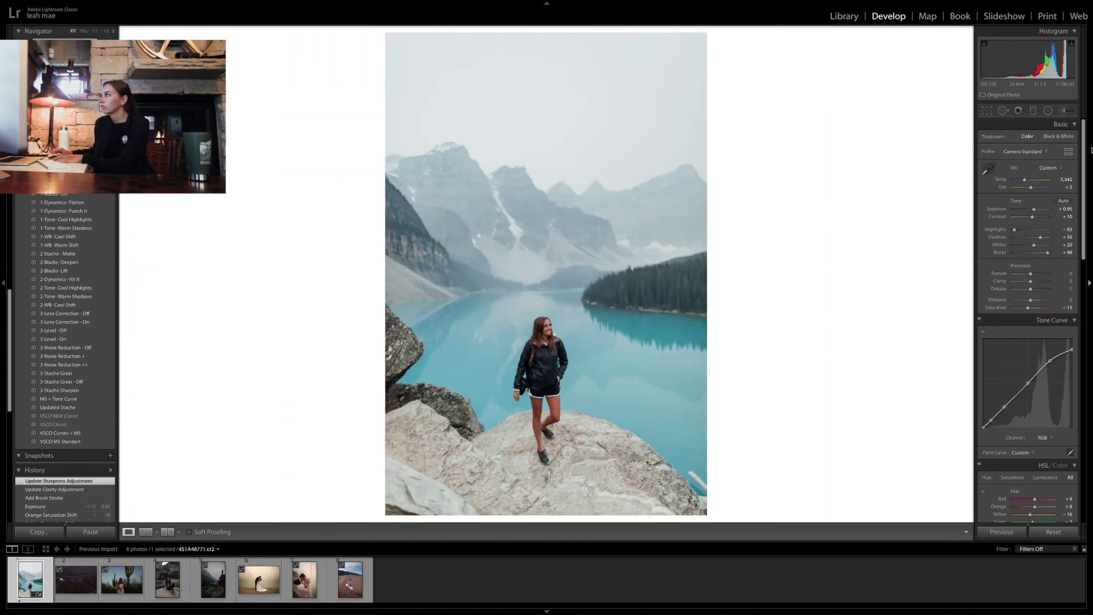
Extend the face's existing brush adjustment onto the woman's legs with a brush size of 2.0
{"action": "left_click", "coordinate": [1063, 110]}
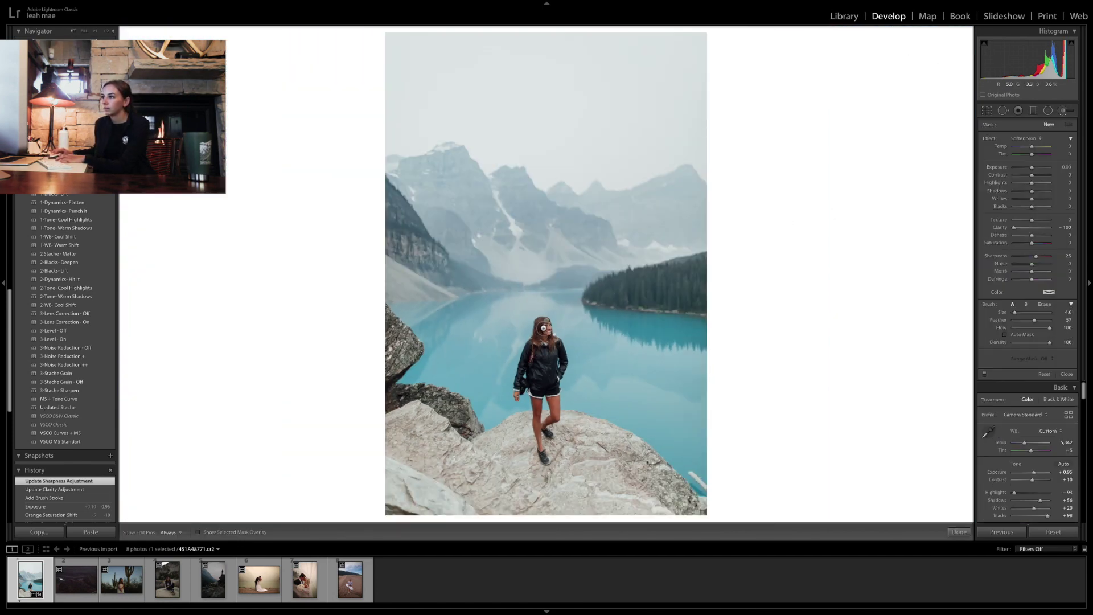
{"action": "left_click", "coordinate": [546, 322]}
{"action": "mouse_move", "coordinate": [537, 402]}
{"action": "left_mouse_down"}
{"action": "mouse_move", "coordinate": [537, 415]}
{"action": "mouse_move", "coordinate": [556, 410]}
{"action": "mouse_move", "coordinate": [548, 424]}
{"action": "left_mouse_up"}
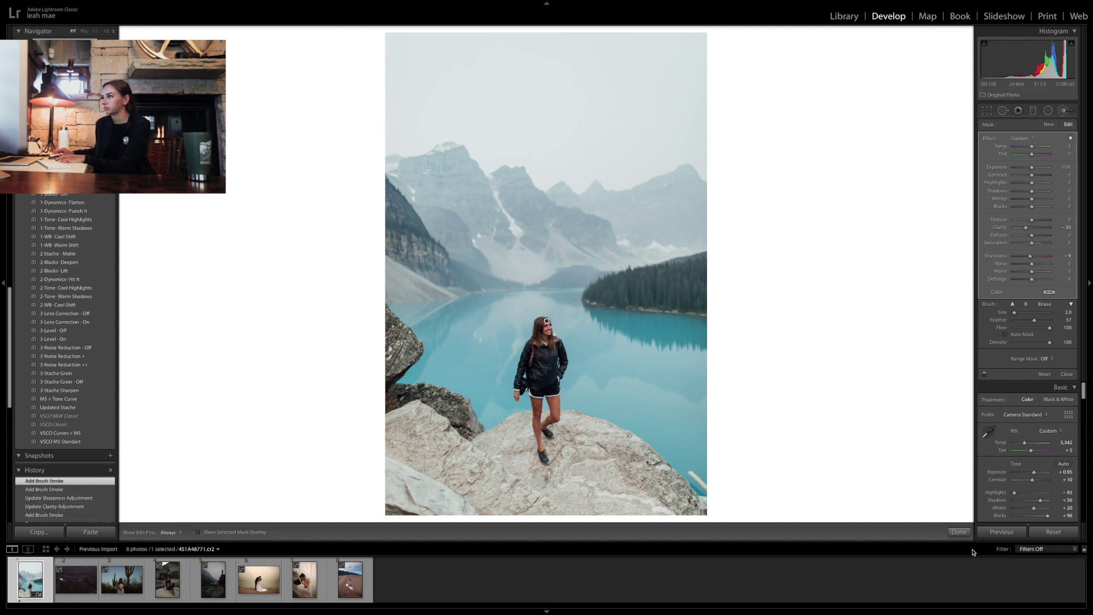
{"action": "left_click", "coordinate": [965, 532]}
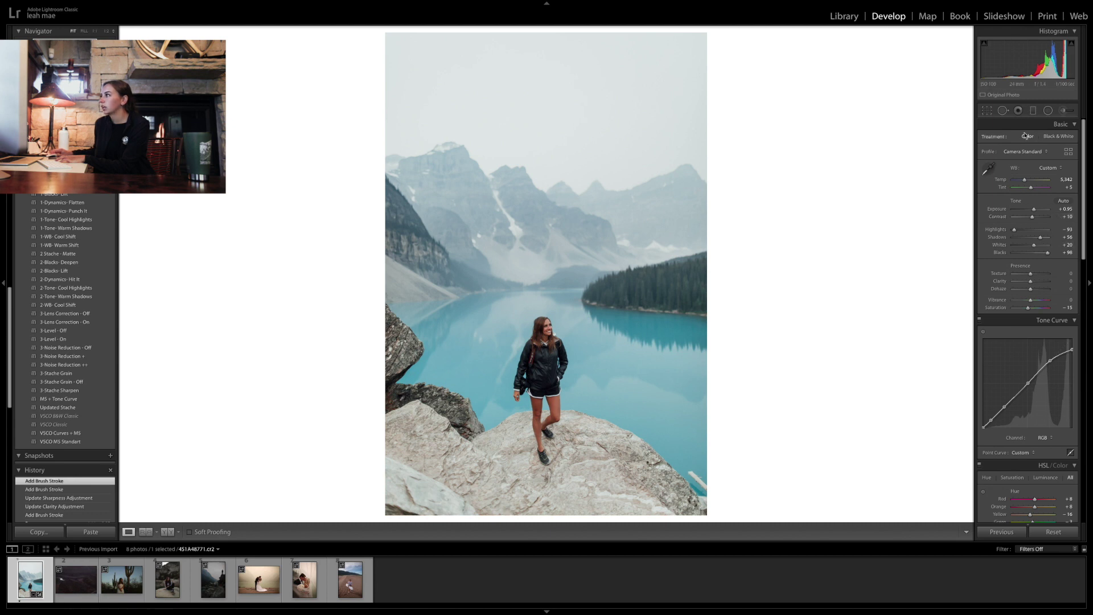
Add an inverted radial filter around the woman's full figure with Clarity reset to 0 and Exposure at 0.20
{"action": "left_click", "coordinate": [1049, 110]}
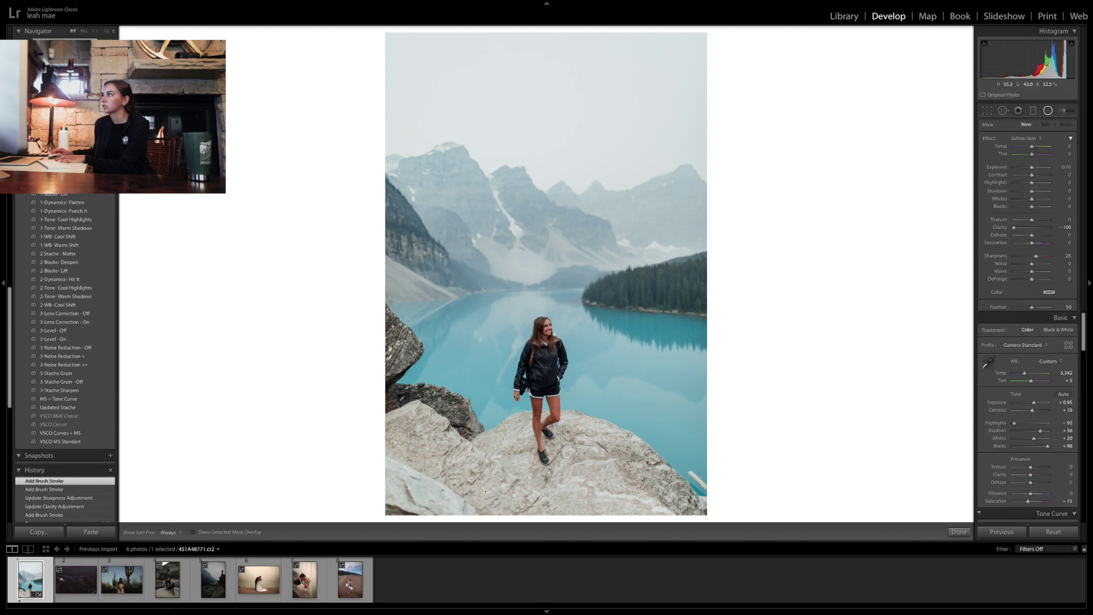
{"action": "mouse_move", "coordinate": [536, 360]}
{"action": "left_mouse_down"}
{"action": "mouse_move", "coordinate": [564, 389]}
{"action": "mouse_move", "coordinate": [542, 378]}
{"action": "left_mouse_up"}
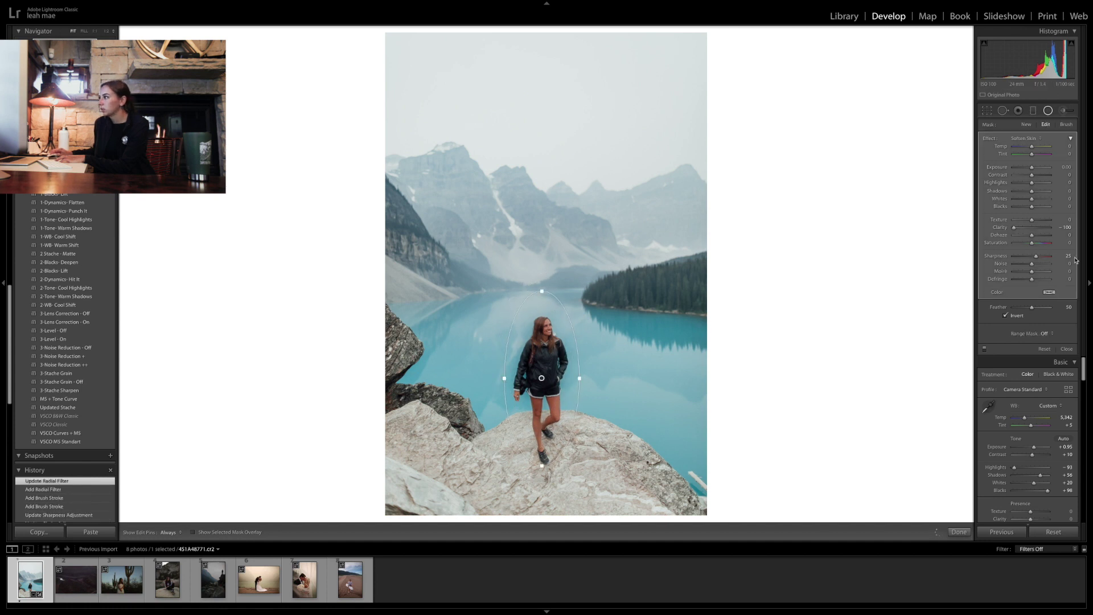
{"action": "double_click", "coordinate": [1030, 229]}
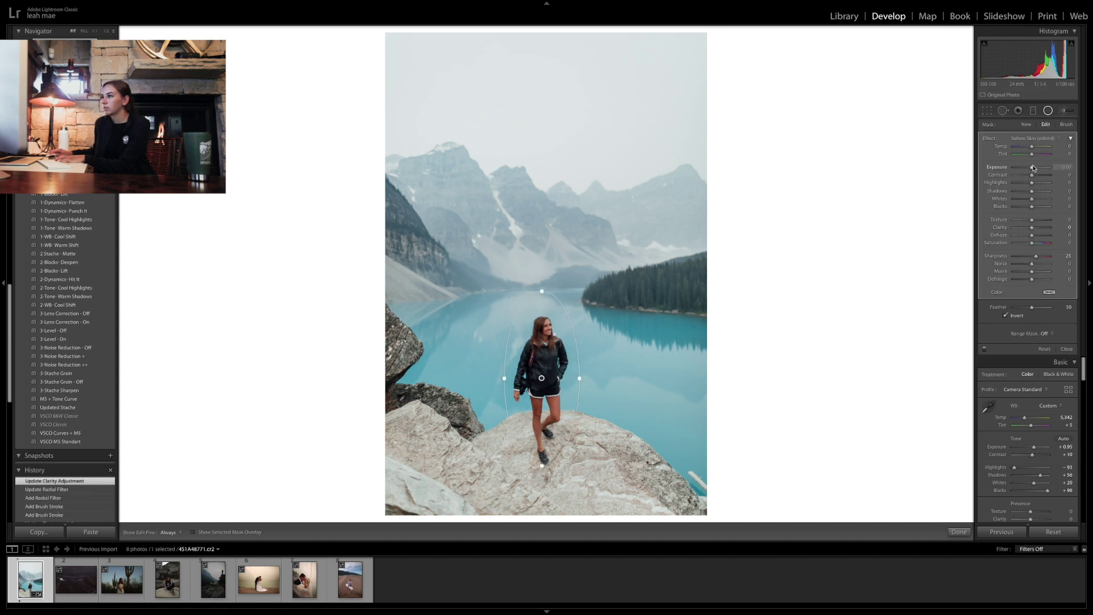
{"action": "left_click_drag", "start_coordinate": [1034, 168], "coordinate": [1033, 168]}
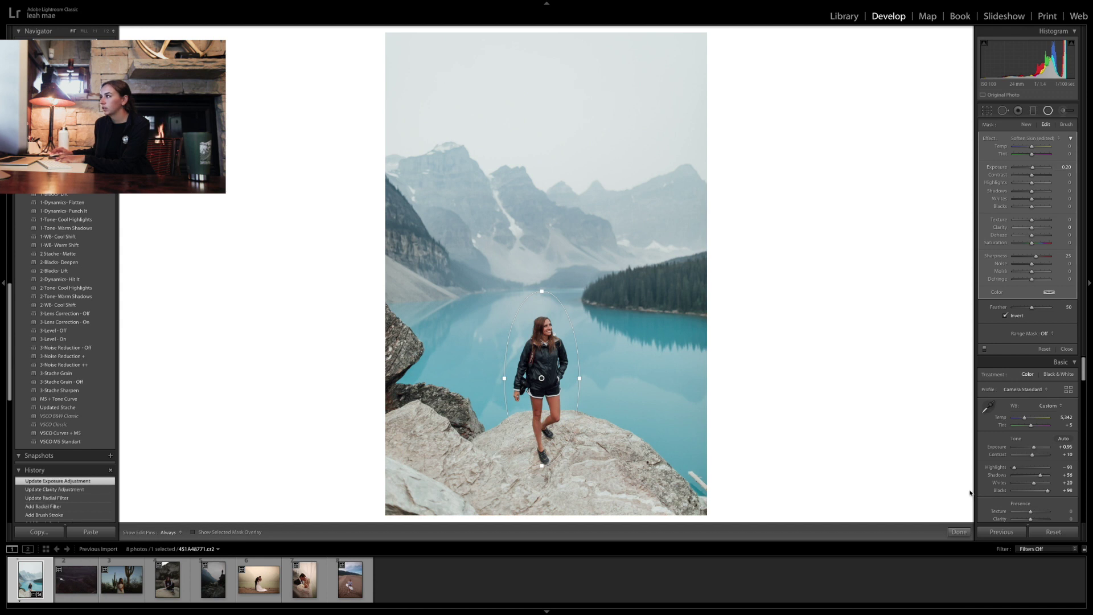
{"action": "left_click", "coordinate": [959, 532]}
Set the overall Exposure to +0.85 and Shadows to +46, comparing the edit with the original, including side by side
{"action": "left_click_drag", "start_coordinate": [1036, 210], "coordinate": [1037, 212]}
{"action": "key", "text": "backslash"}
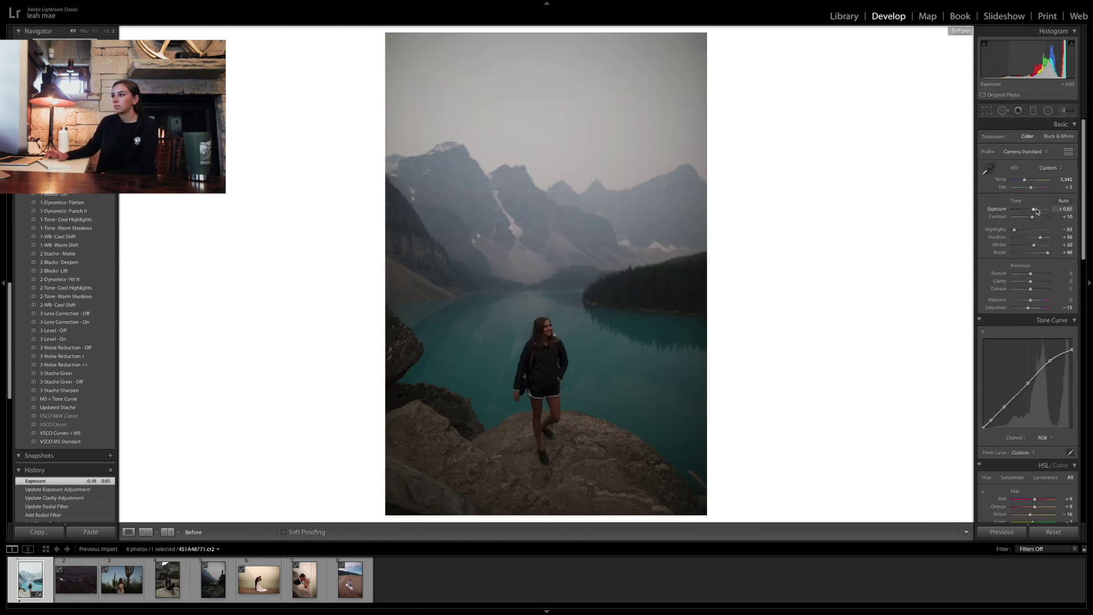
{"action": "key", "text": "backslash"}
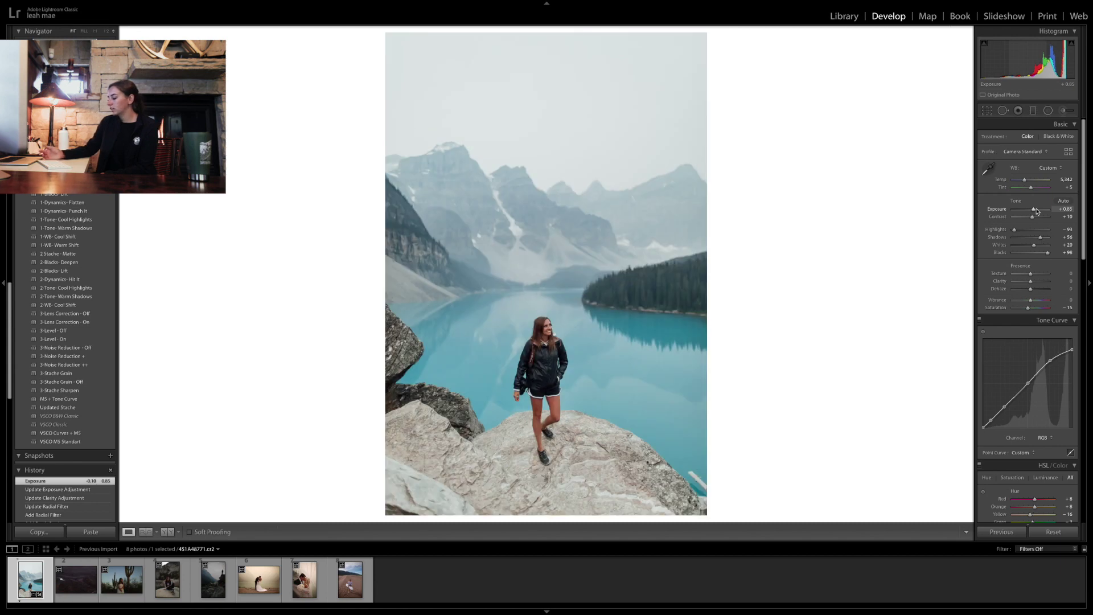
{"action": "key", "text": "backslash"}
{"action": "key", "text": "backslash"}
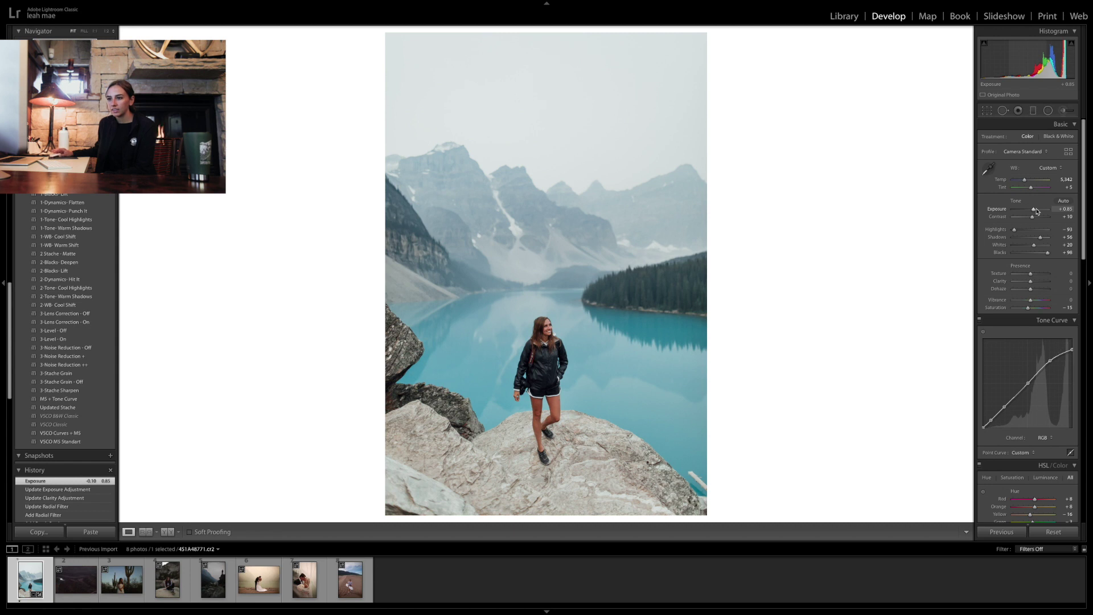
{"action": "left_click", "coordinate": [172, 533]}
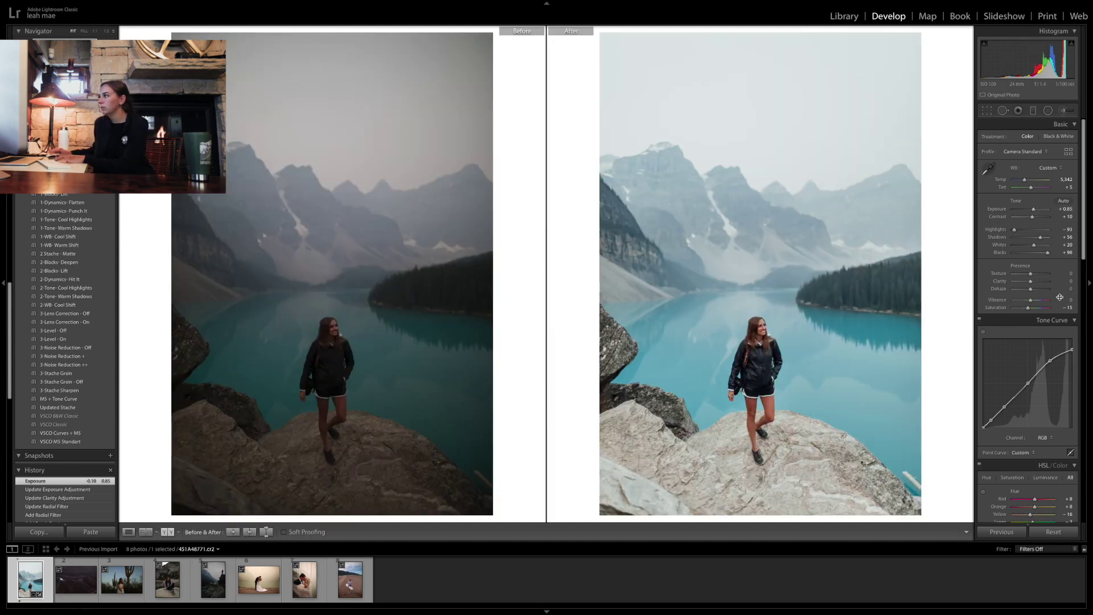
{"action": "left_click_drag", "start_coordinate": [1050, 239], "coordinate": [1048, 239]}
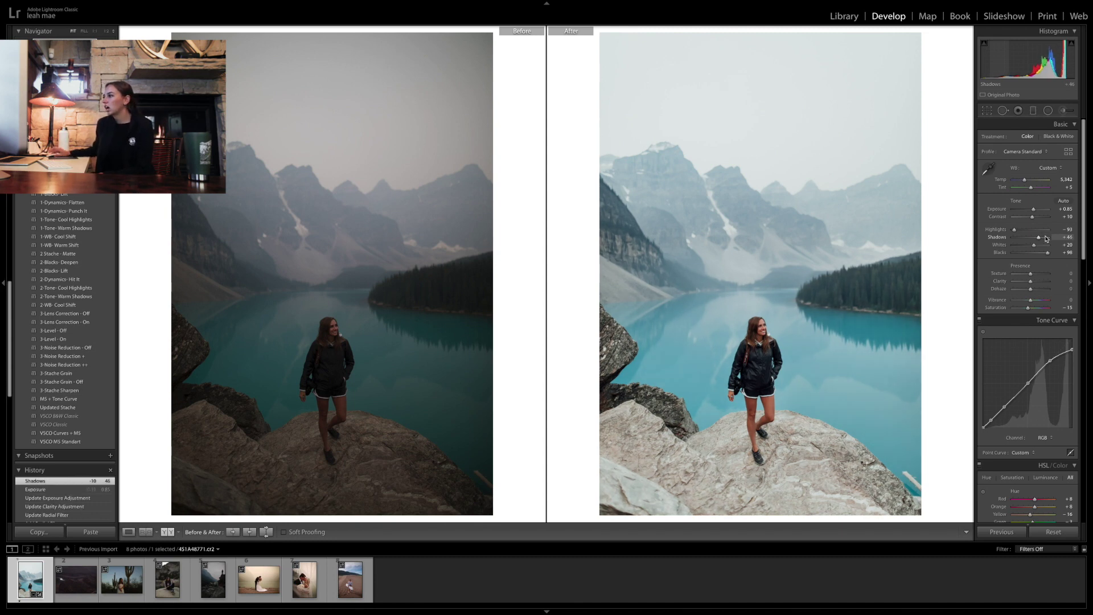
Try raising the Aqua saturation to +78 for the lake, and undo the change
{"action": "left_click_drag", "start_coordinate": [1085, 249], "coordinate": [1088, 287]}
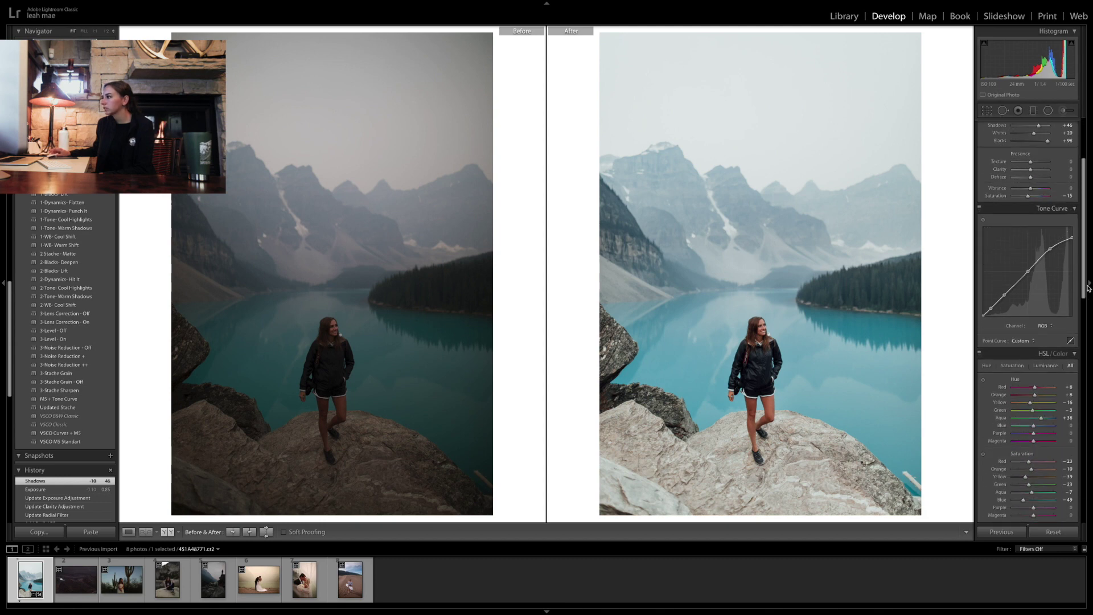
{"action": "scroll", "coordinate": [1008, 268], "scroll_direction": "down", "scroll_amount": 3}
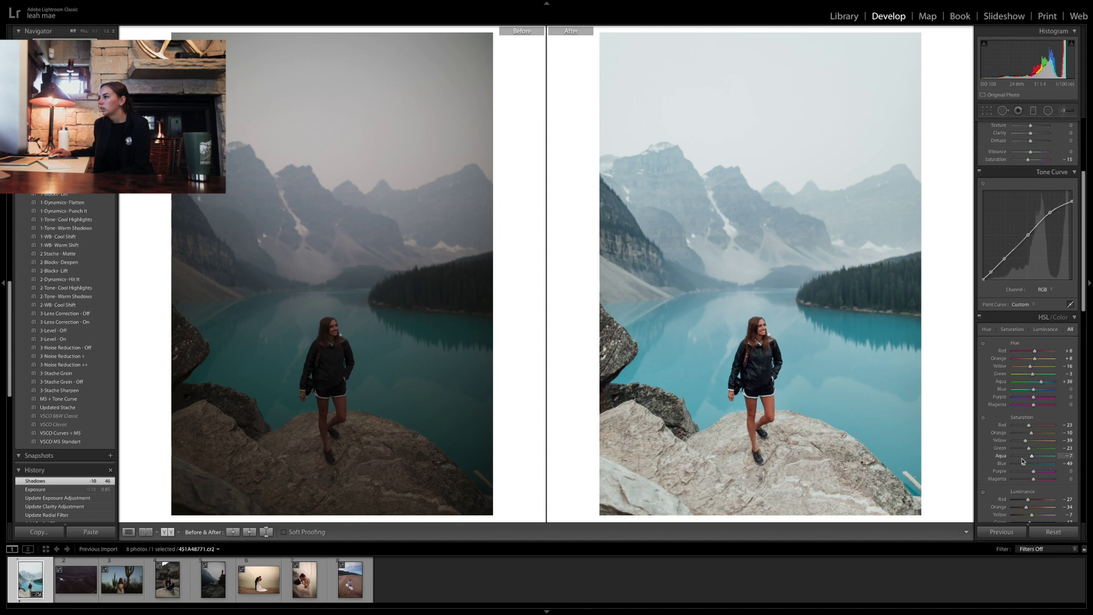
{"action": "left_click_drag", "start_coordinate": [1013, 458], "coordinate": [1049, 460]}
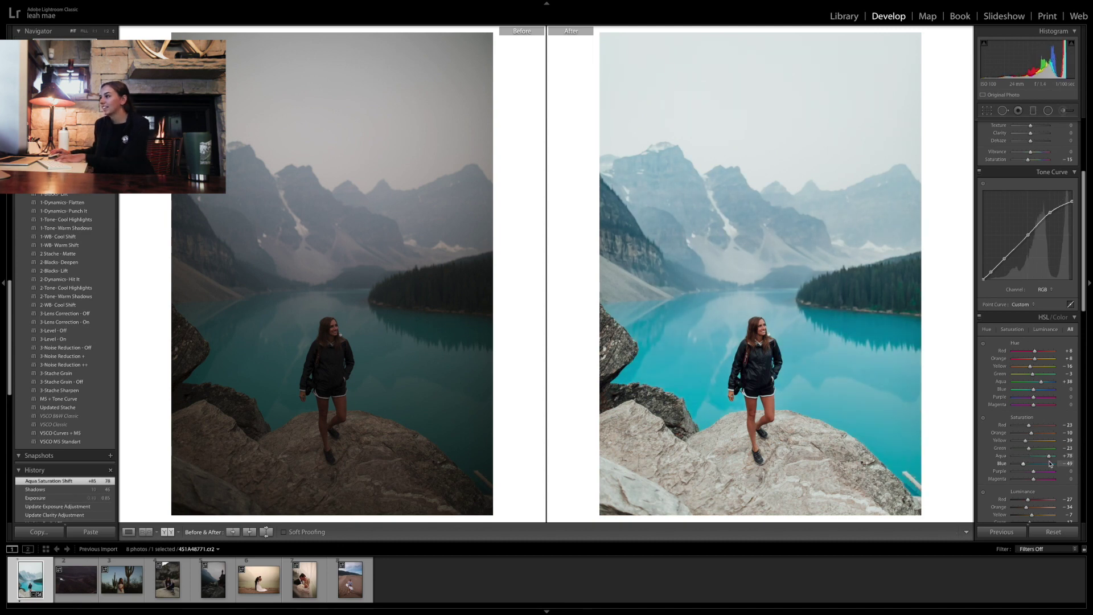
{"action": "key", "text": "ctrl+z"}
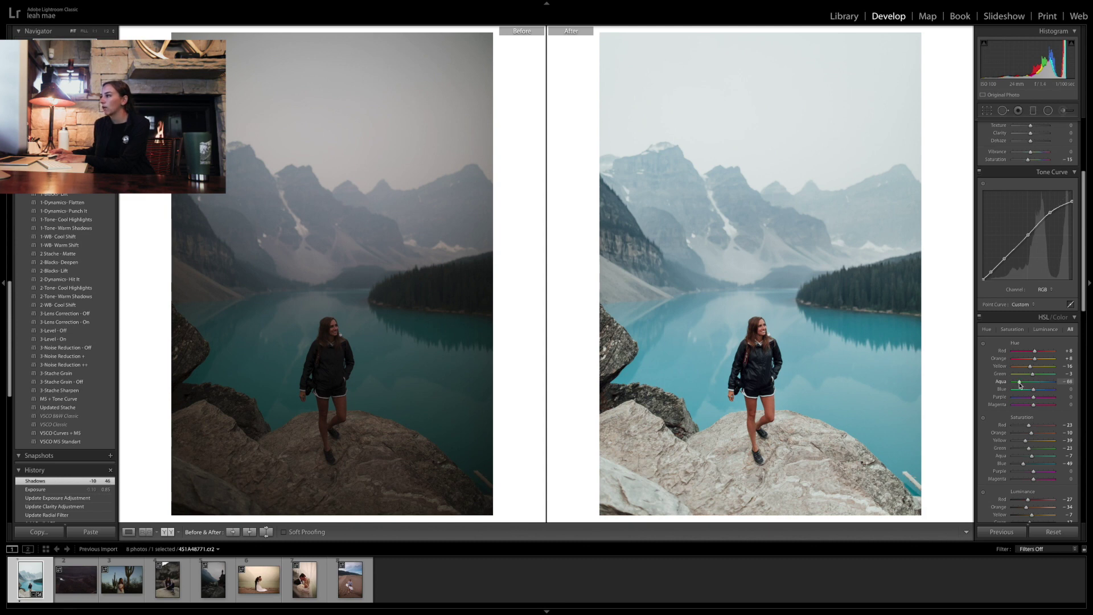
Set the Aqua hue to +53 and compare the edited lake photo with its full-size before version
{"action": "left_click_drag", "start_coordinate": [1020, 385], "coordinate": [1046, 385]}
{"action": "key", "text": "backslash"}
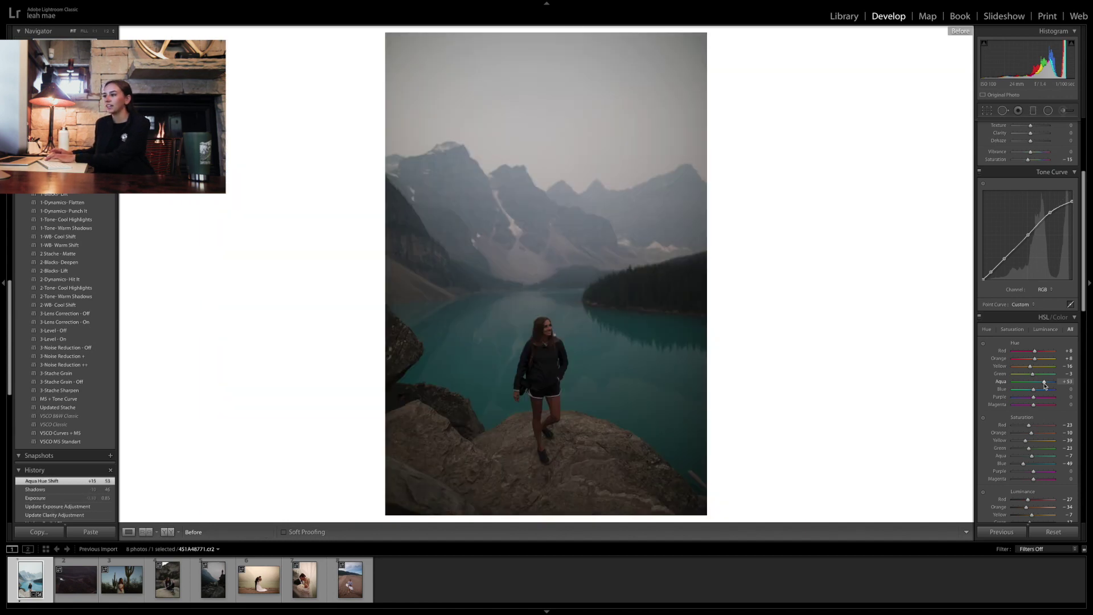
{"action": "key", "text": "backslash"}
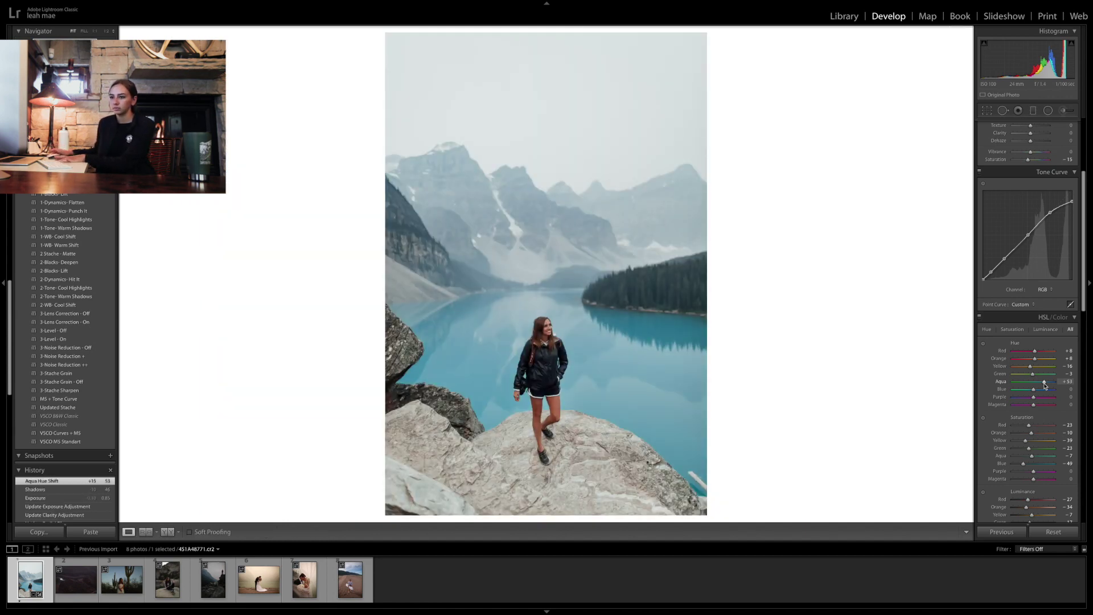
Open the third photo, the woman in front of saguaro cacti, and apply the VSCO Curves + M5 preset
{"action": "key", "text": "Right"}
{"action": "key", "text": "Right"}
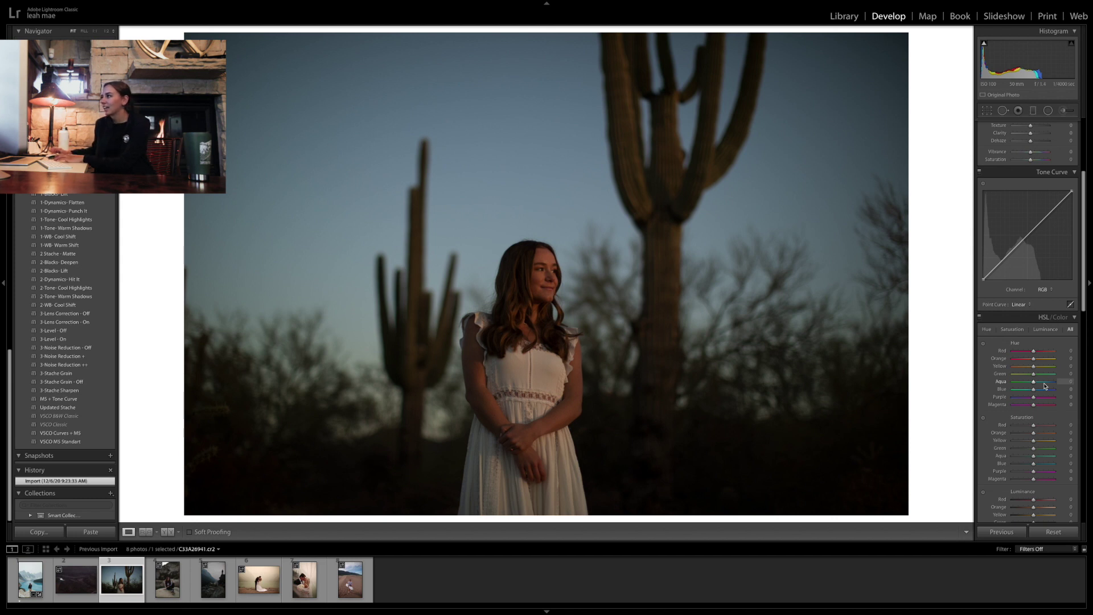
{"action": "scroll", "coordinate": [1065, 381], "scroll_direction": "up", "scroll_amount": 5}
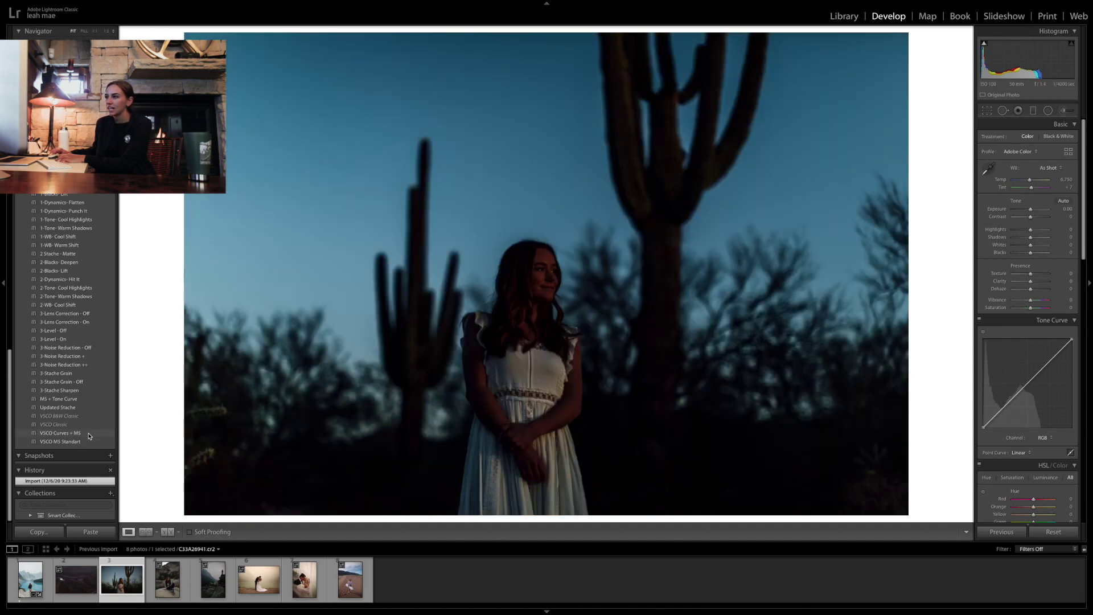
{"action": "left_click", "coordinate": [89, 436]}
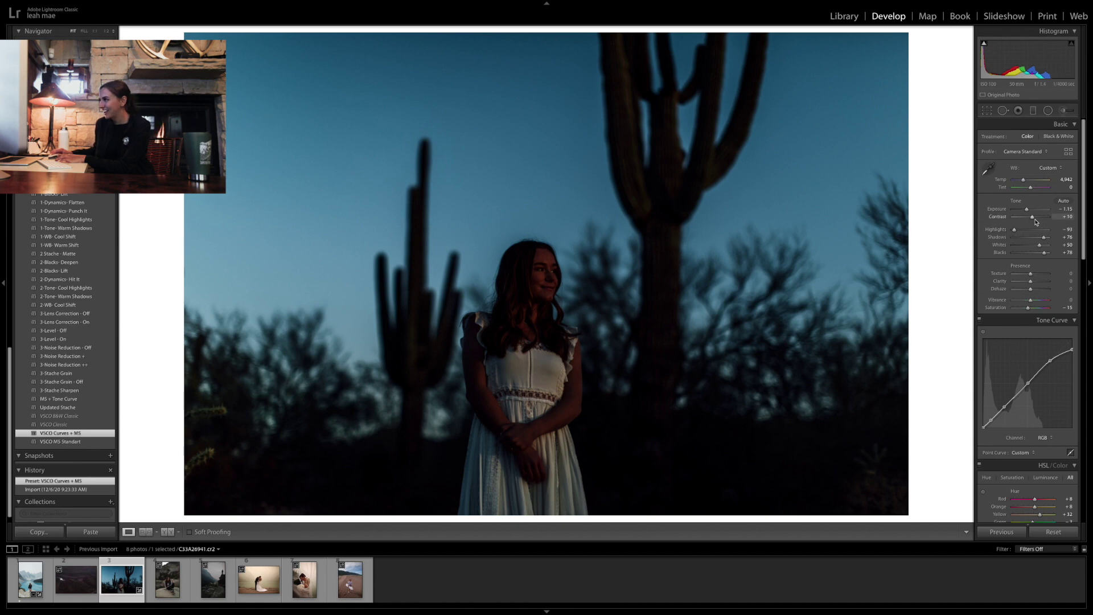
Adjust the cactus portrait's tone to Exposure +0.95, Shadows +56, Whites +30 and Blacks +100
{"action": "left_click_drag", "start_coordinate": [1028, 212], "coordinate": [1034, 212]}
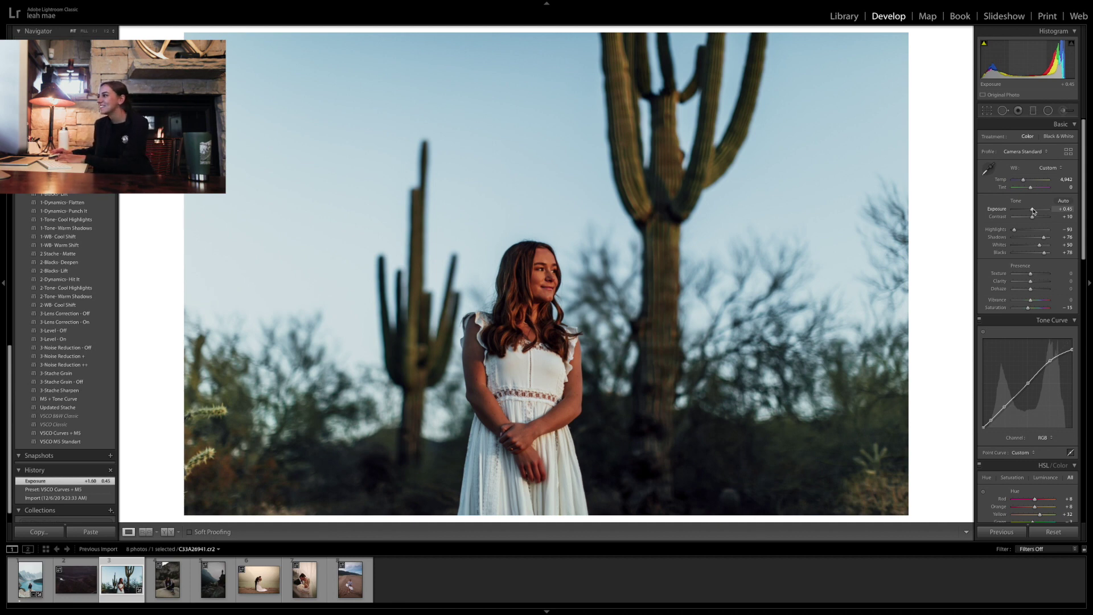
{"action": "left_click_drag", "start_coordinate": [1039, 245], "coordinate": [1035, 245]}
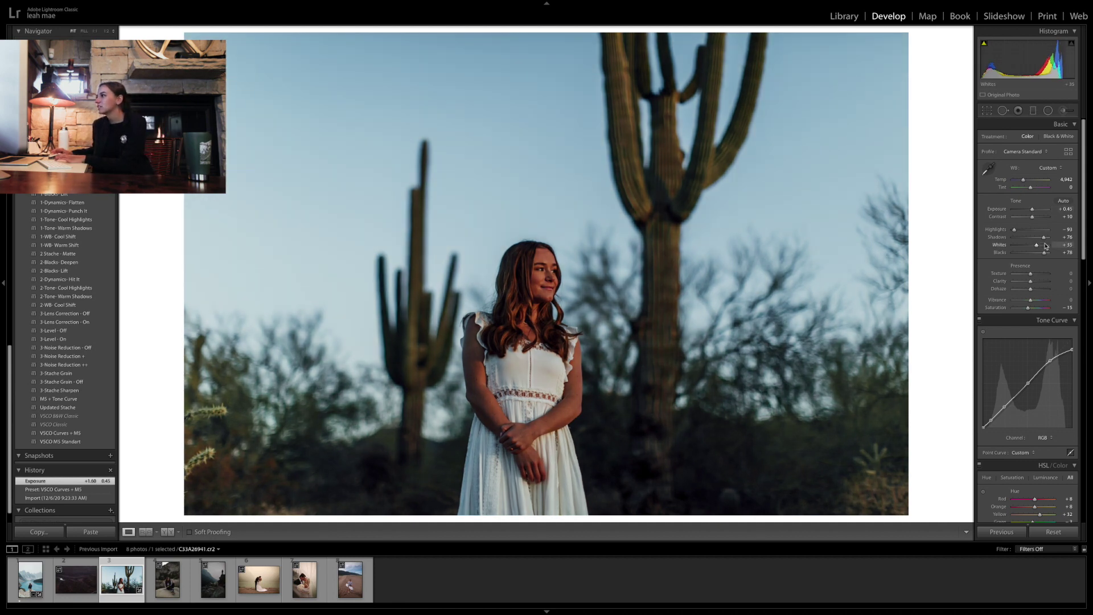
{"action": "scroll", "coordinate": [1046, 246], "scroll_direction": "up", "scroll_amount": 1}
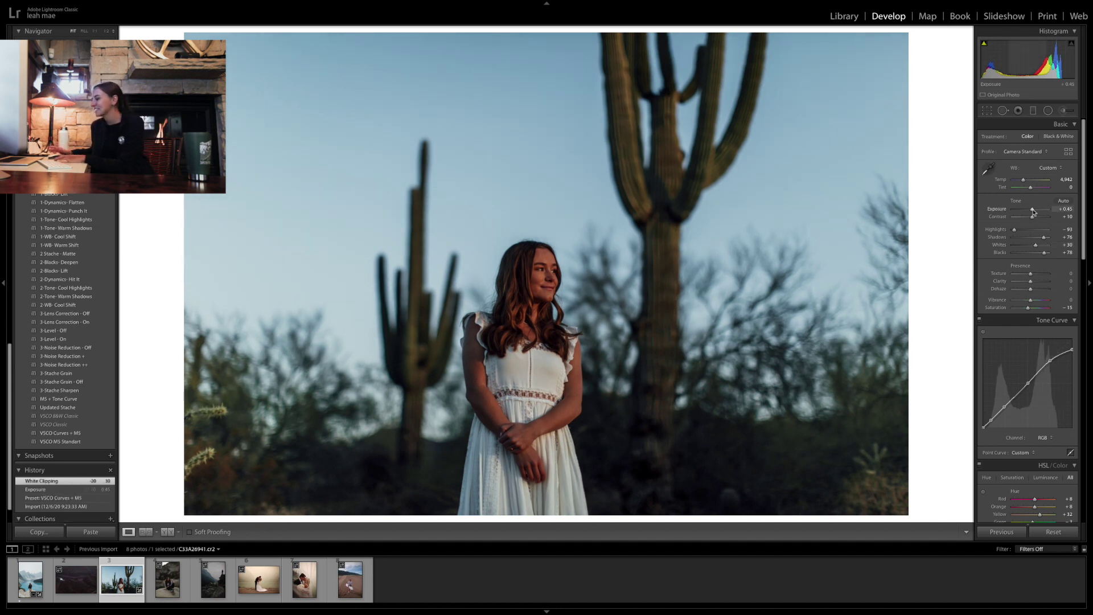
{"action": "left_click_drag", "start_coordinate": [1033, 212], "coordinate": [1035, 212]}
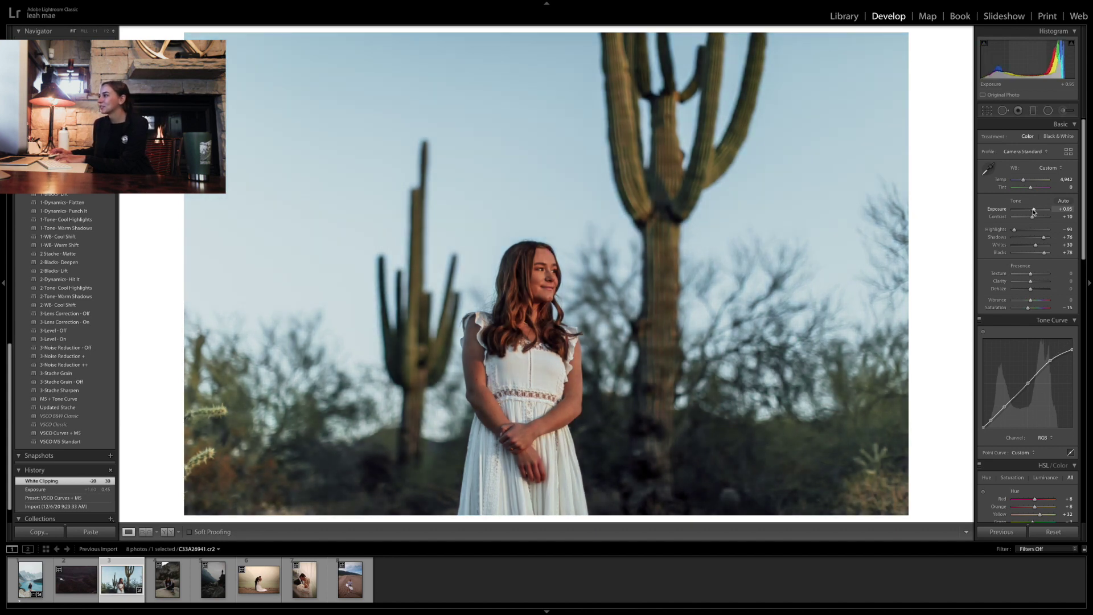
{"action": "scroll", "coordinate": [1041, 239], "scroll_direction": "down", "scroll_amount": 3}
{"action": "scroll", "coordinate": [1041, 238], "scroll_direction": "down", "scroll_amount": 1}
{"action": "scroll", "coordinate": [1046, 253], "scroll_direction": "up", "scroll_amount": 2}
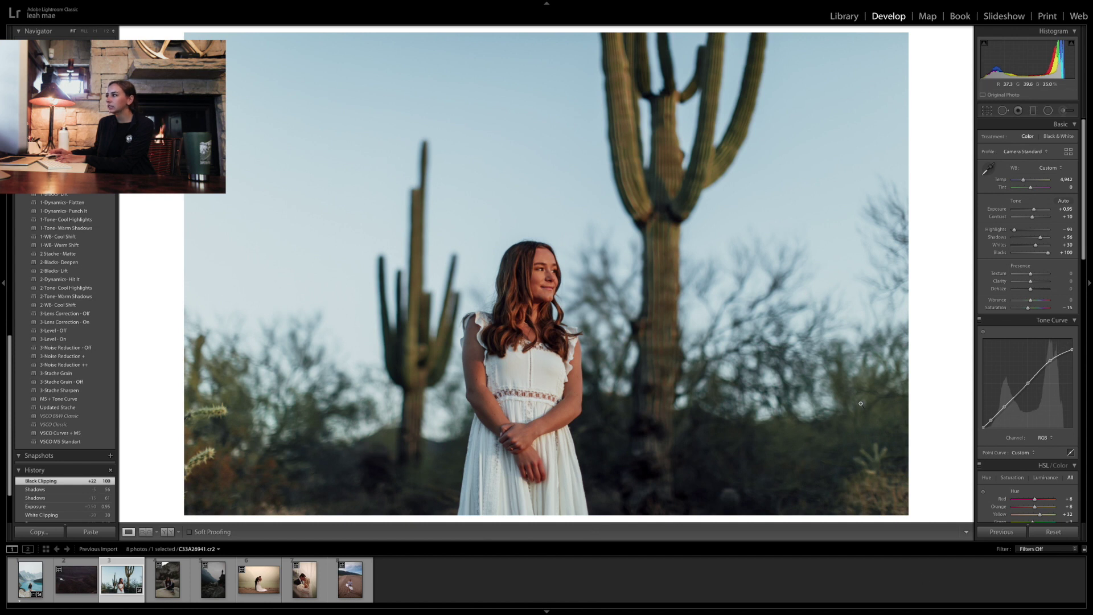
Darken the right and left sides of the photo with graduated filters using Exposure −0.50, Highlights −100 and Clarity −2
{"action": "left_click", "coordinate": [1033, 110]}
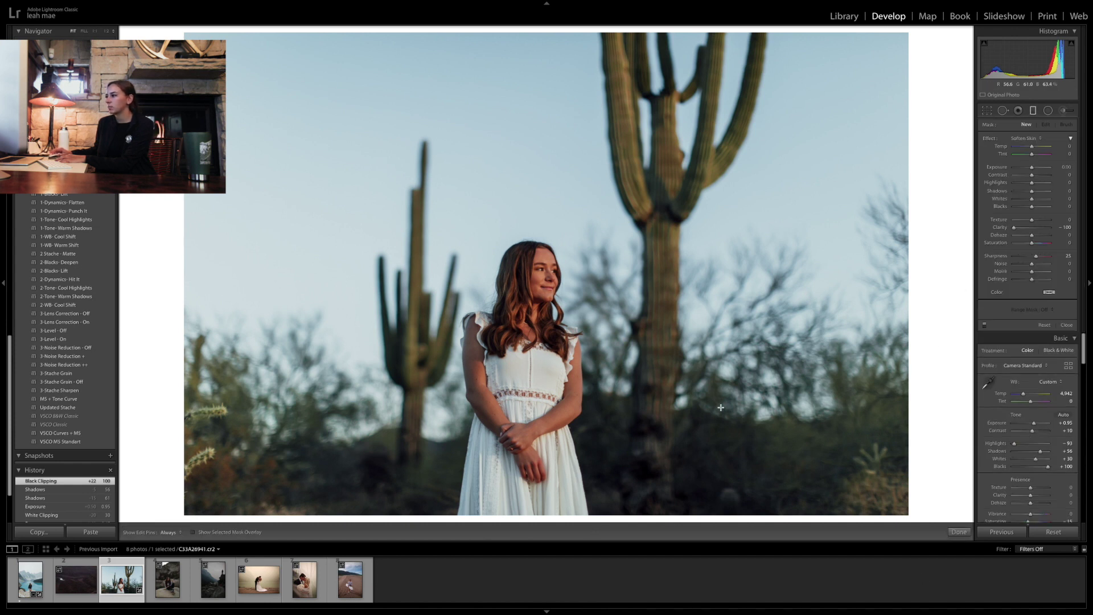
{"action": "left_click_drag", "start_coordinate": [905, 447], "coordinate": [748, 425]}
{"action": "left_click_drag", "start_coordinate": [1014, 228], "coordinate": [1031, 228]}
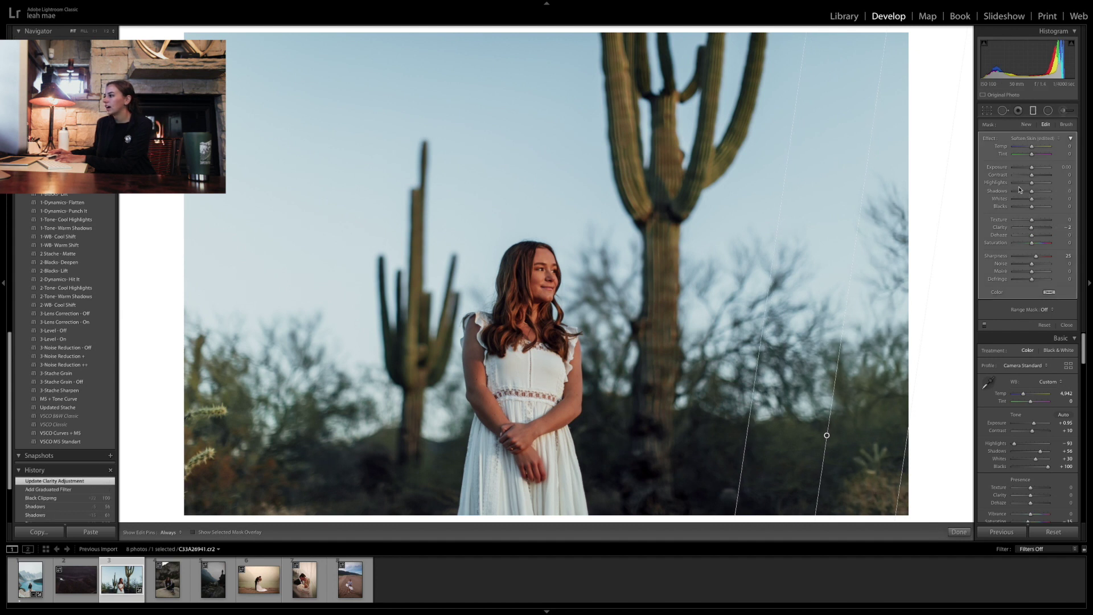
{"action": "left_click_drag", "start_coordinate": [1002, 184], "coordinate": [1042, 170]}
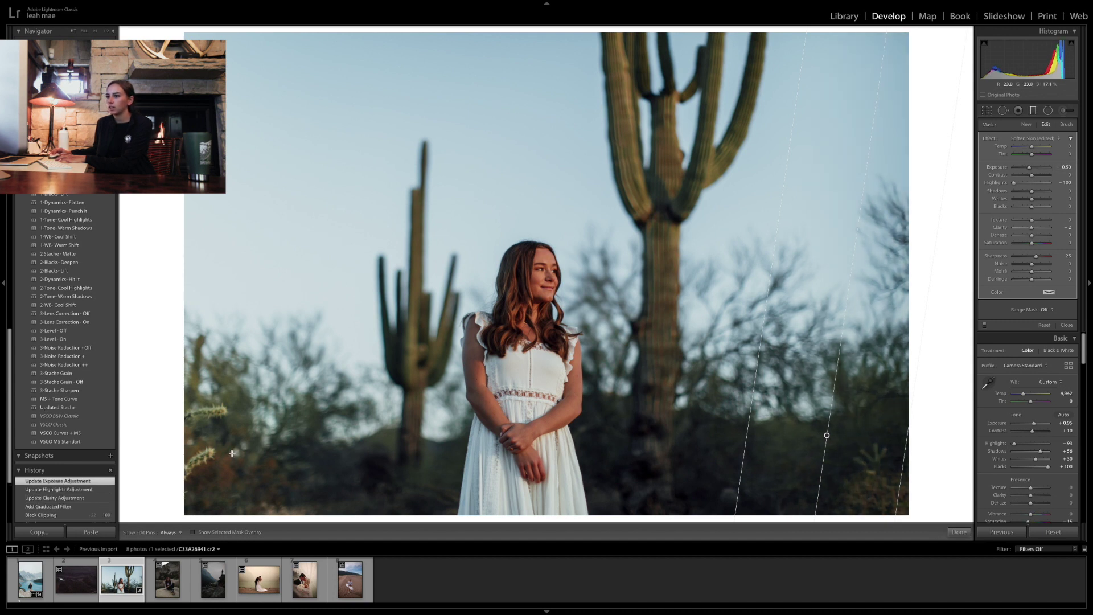
{"action": "left_click_drag", "start_coordinate": [225, 466], "coordinate": [406, 407]}
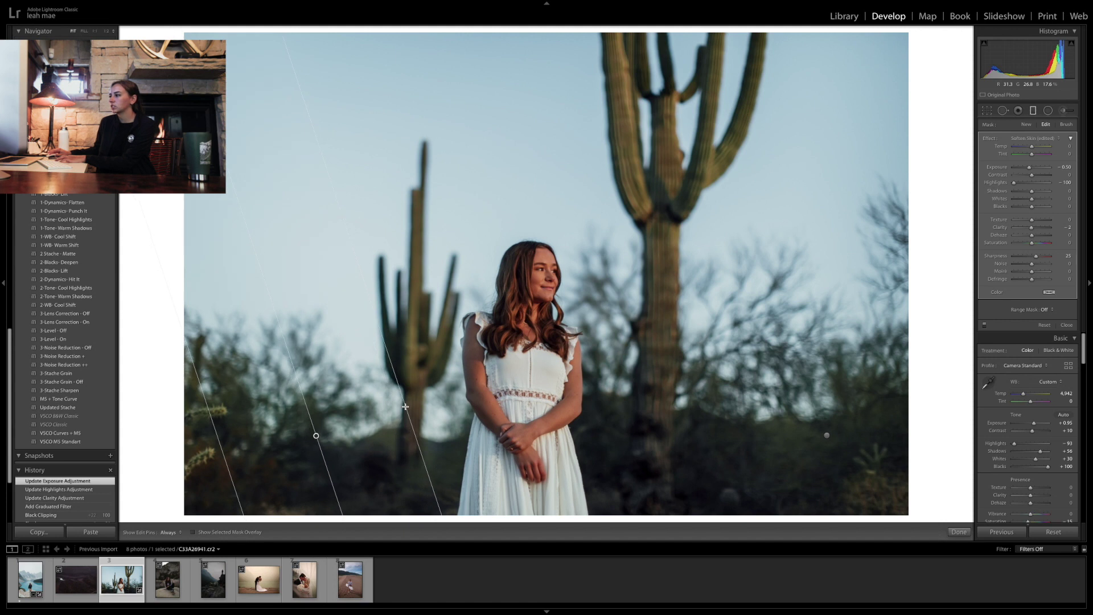
{"action": "left_click", "coordinate": [959, 532]}
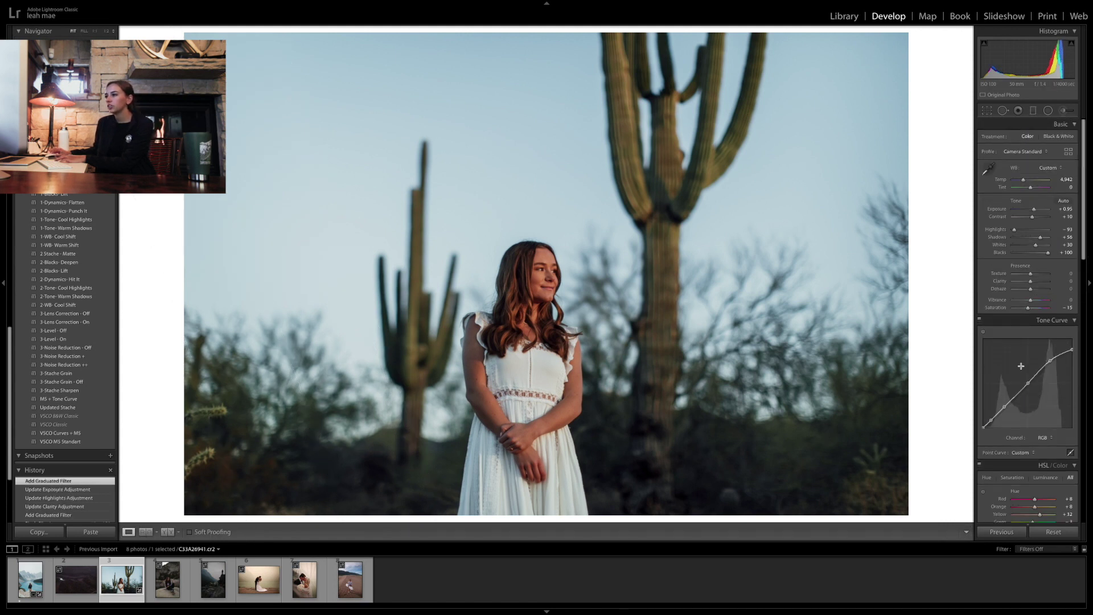
Set the Orange saturation to −10, the Orange hue to +13 and the Yellow hue to +47
{"action": "scroll", "coordinate": [1021, 366], "scroll_direction": "down", "scroll_amount": 5}
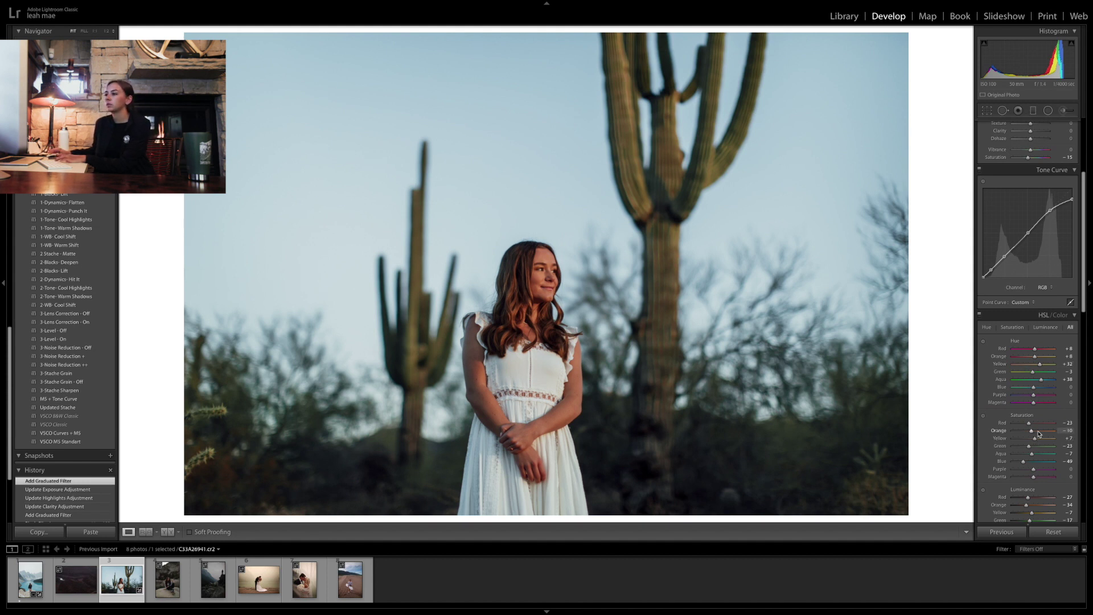
{"action": "left_click_drag", "start_coordinate": [1039, 434], "coordinate": [1038, 434]}
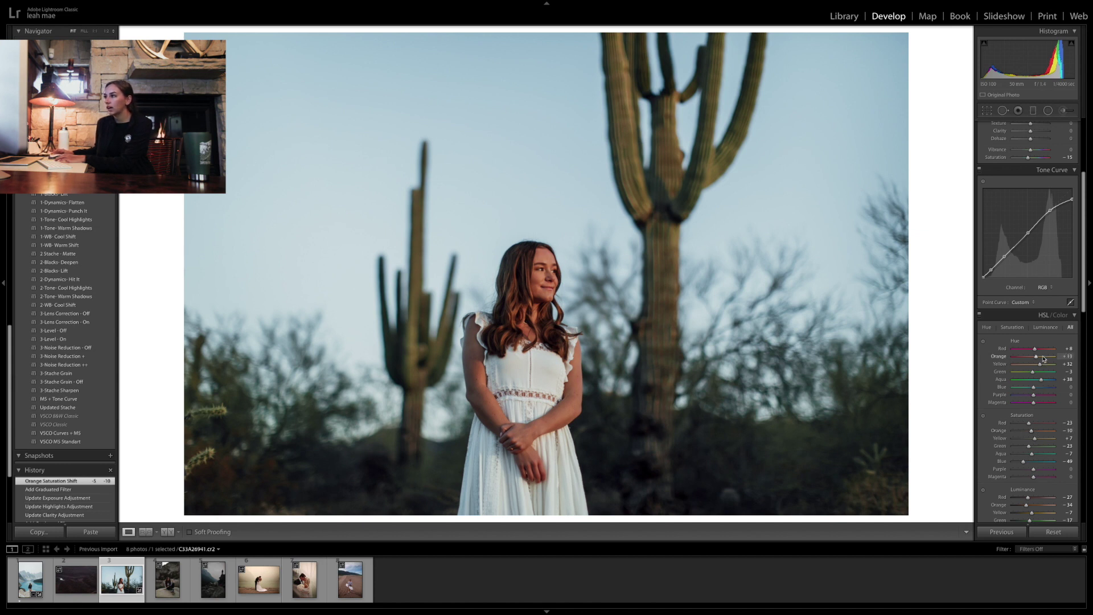
{"action": "left_click_drag", "start_coordinate": [1043, 358], "coordinate": [1043, 357]}
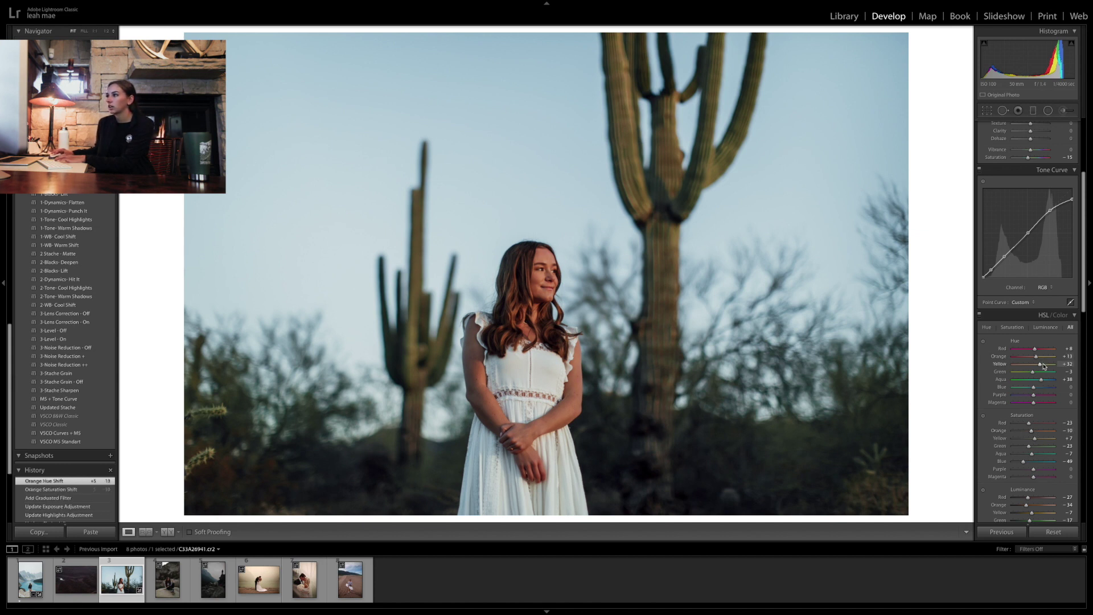
{"action": "left_click_drag", "start_coordinate": [1043, 367], "coordinate": [1044, 366]}
Paint over the woman's face with the Adjustment Brush using the Soften Skin effect and a small brush
{"action": "key", "text": "z"}
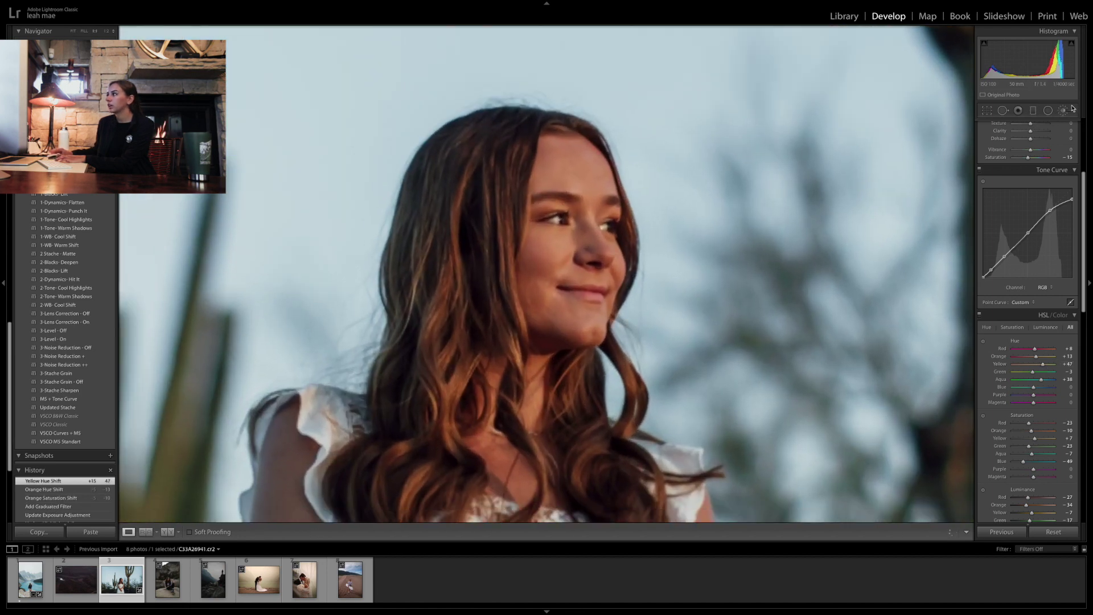
{"action": "left_click", "coordinate": [1070, 108]}
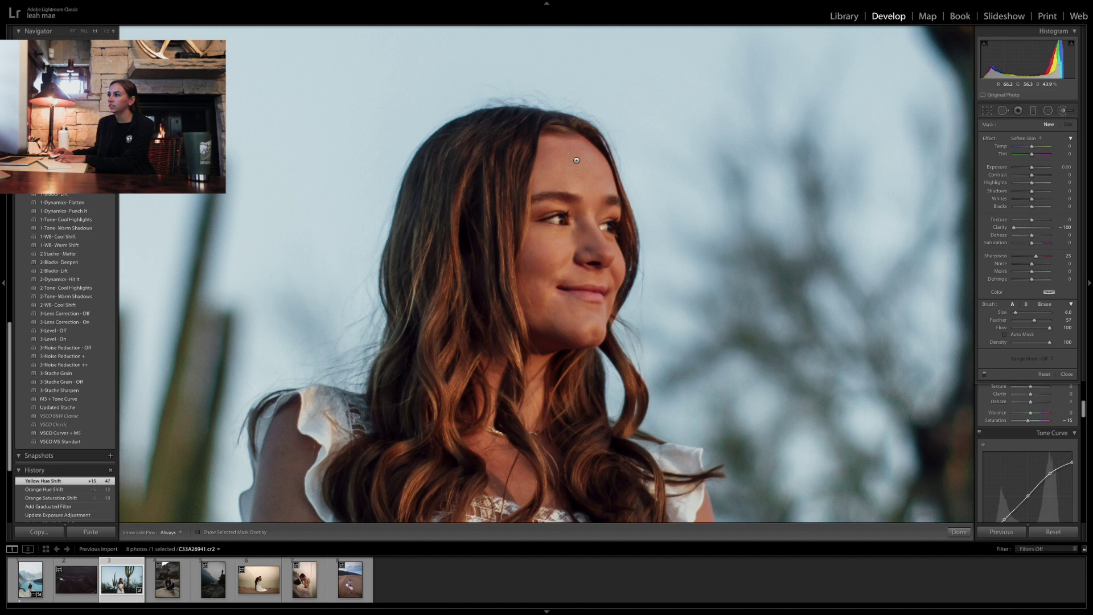
{"action": "key", "text": "h"}
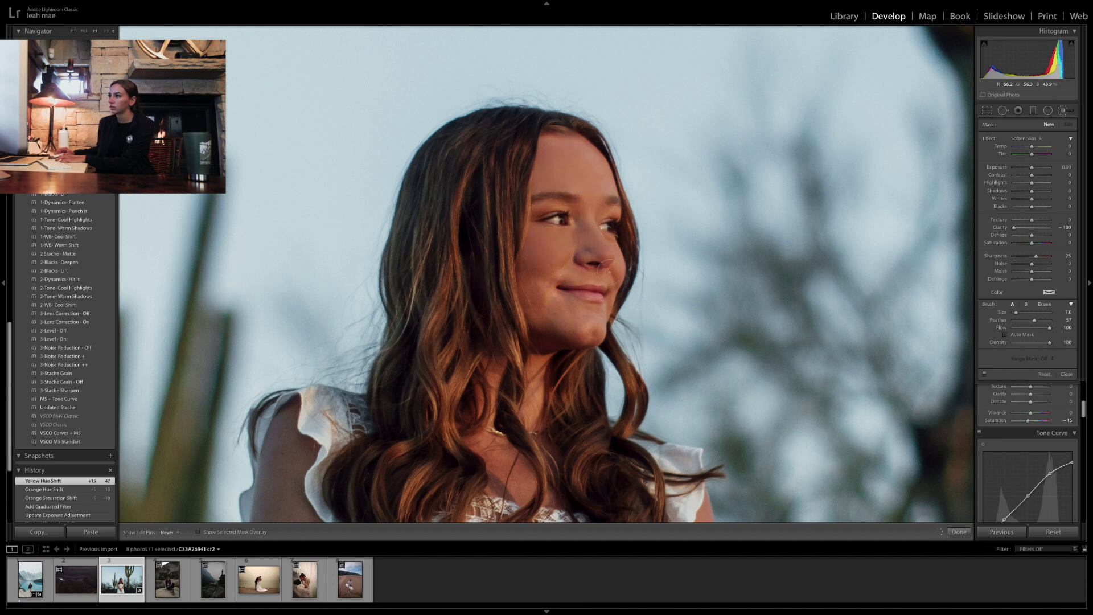
{"action": "mouse_move", "coordinate": [536, 283]}
{"action": "left_mouse_down"}
{"action": "mouse_move", "coordinate": [590, 330]}
{"action": "mouse_move", "coordinate": [571, 332]}
{"action": "mouse_move", "coordinate": [590, 336]}
{"action": "left_mouse_up"}
Extend the Soften Skin brush mask over the woman's arms and hands with brush size 13
{"action": "left_click_drag", "start_coordinate": [518, 427], "coordinate": [638, 73]}
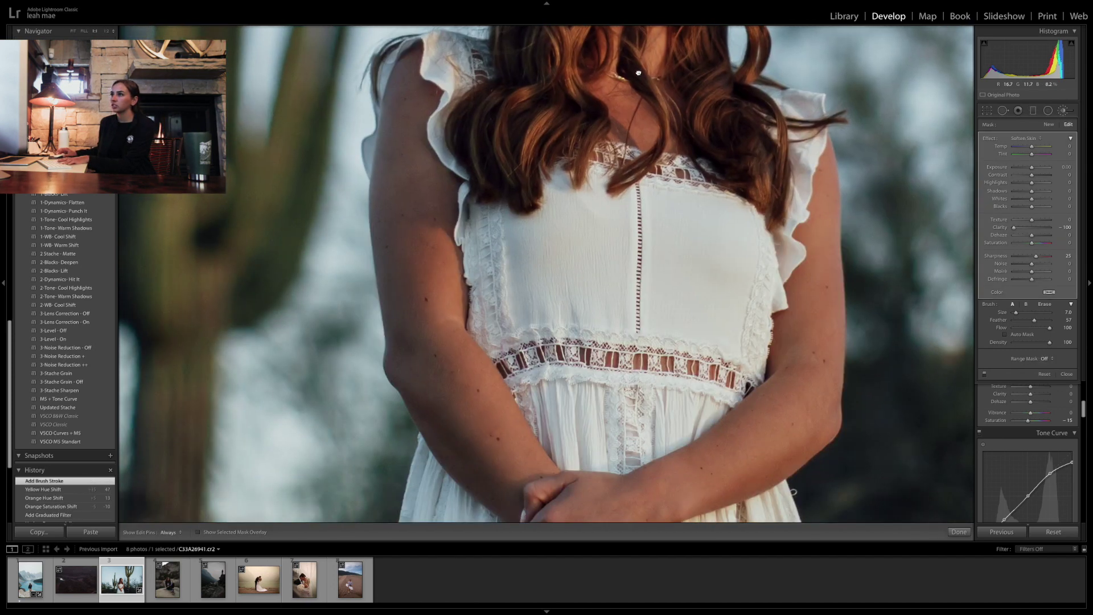
{"action": "key", "text": "h"}
{"action": "scroll", "coordinate": [428, 364], "scroll_direction": "up", "scroll_amount": 4}
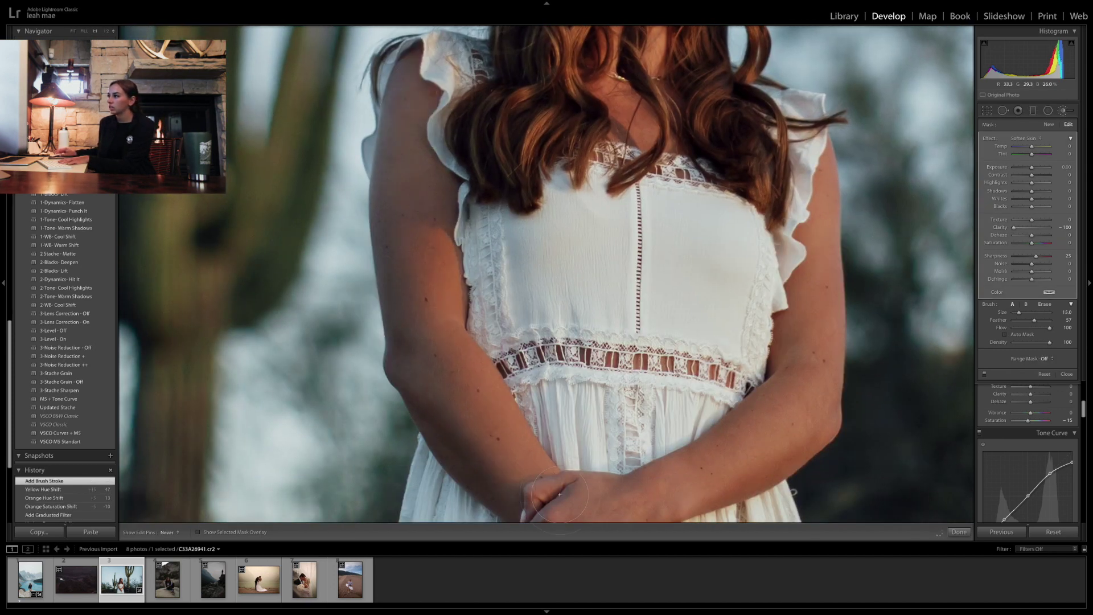
{"action": "left_click_drag", "start_coordinate": [804, 384], "coordinate": [804, 268]}
{"action": "left_click_drag", "start_coordinate": [547, 484], "coordinate": [599, 76]}
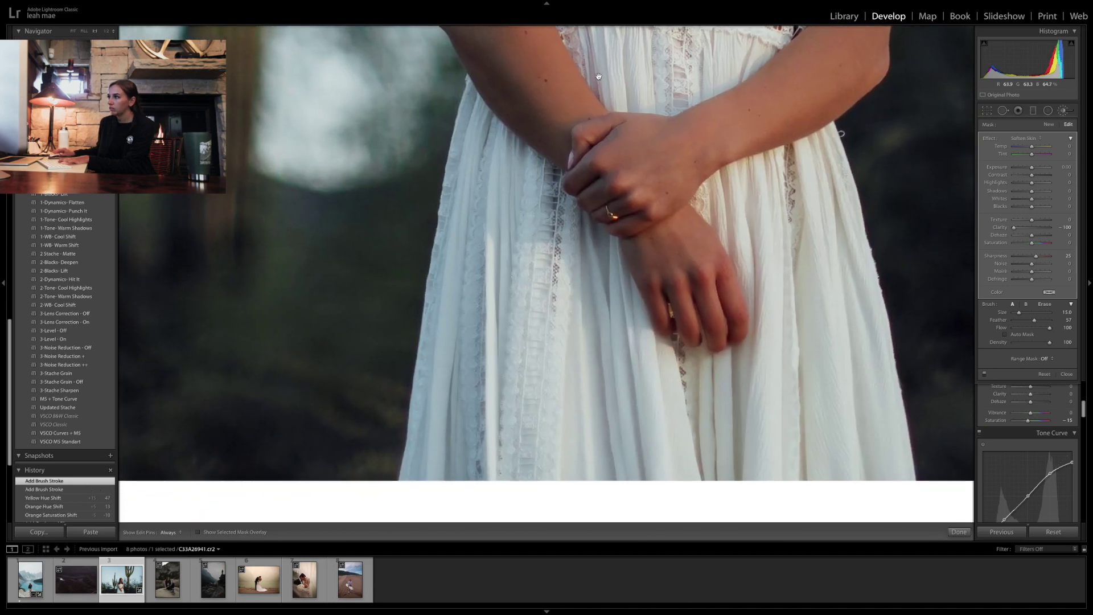
{"action": "left_click_drag", "start_coordinate": [643, 220], "coordinate": [723, 319]}
Tune the skin brush's effect to Clarity −31, Texture −8 and Sharpness −14
{"action": "mouse_move", "coordinate": [604, 62]}
{"action": "left_mouse_down"}
{"action": "mouse_move", "coordinate": [571, 187]}
{"action": "mouse_move", "coordinate": [617, 358]}
{"action": "left_mouse_up"}
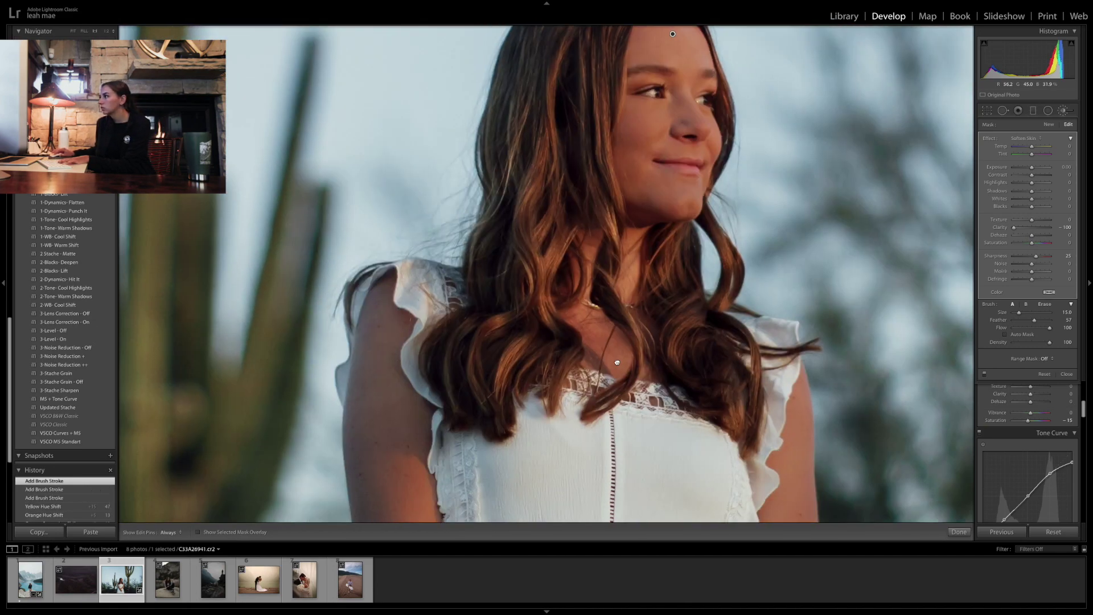
{"action": "left_click", "coordinate": [1027, 228]}
{"action": "left_click", "coordinate": [1029, 256]}
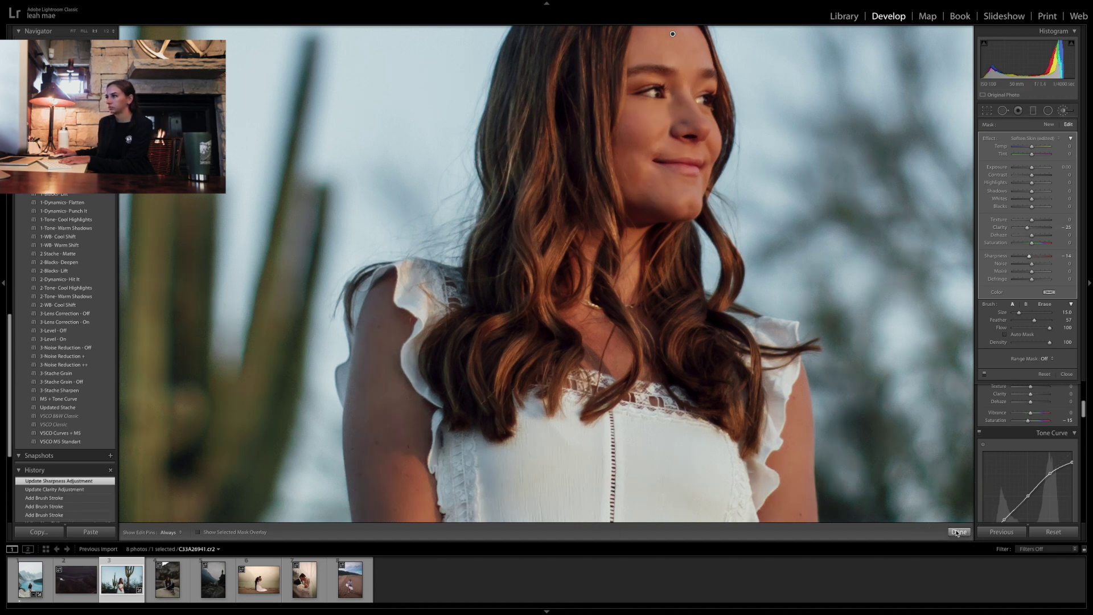
{"action": "left_click", "coordinate": [958, 533]}
{"action": "left_click", "coordinate": [767, 438]}
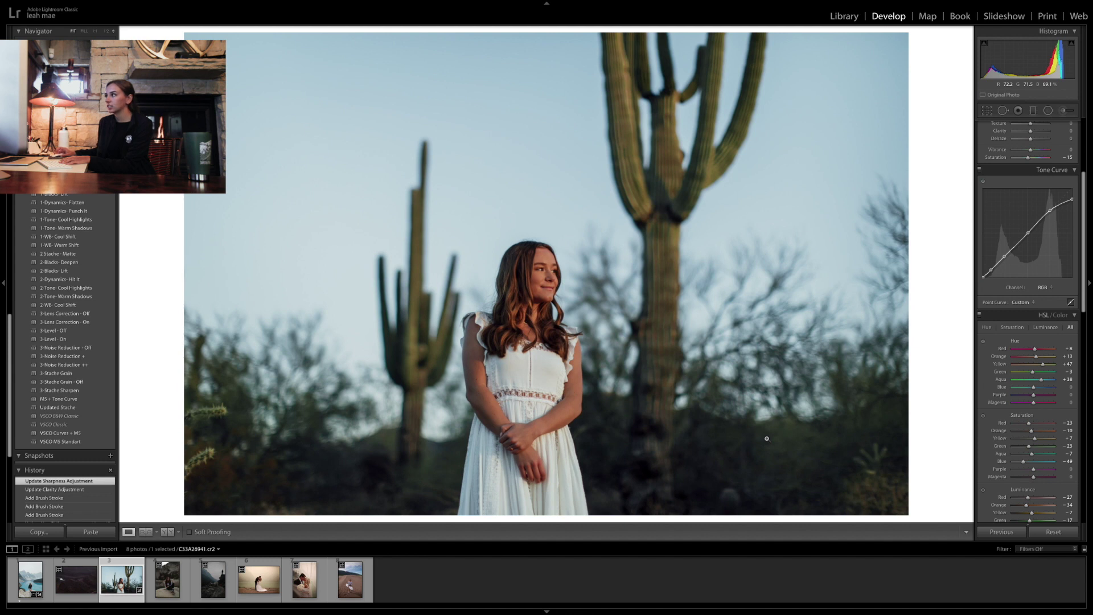
{"action": "key", "text": "k"}
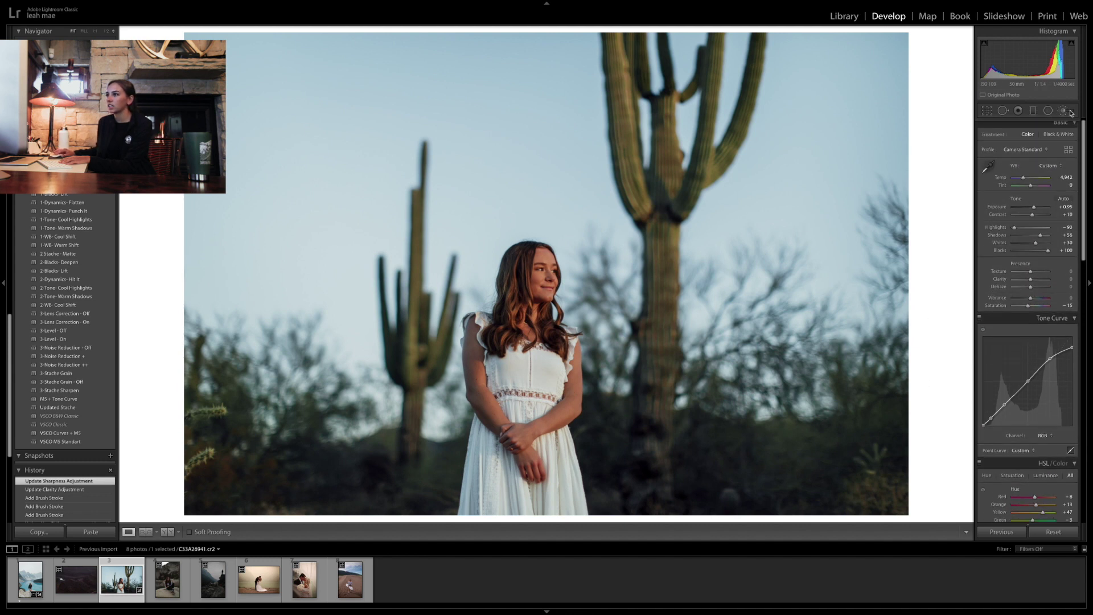
{"action": "left_click", "coordinate": [546, 255]}
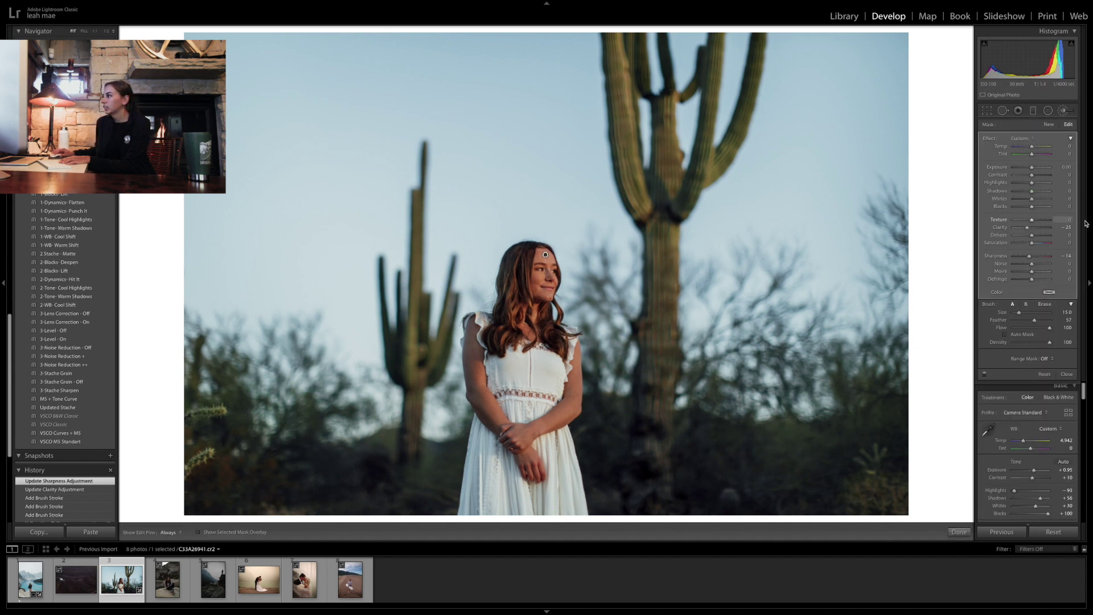
{"action": "left_click_drag", "start_coordinate": [1027, 230], "coordinate": [1034, 223]}
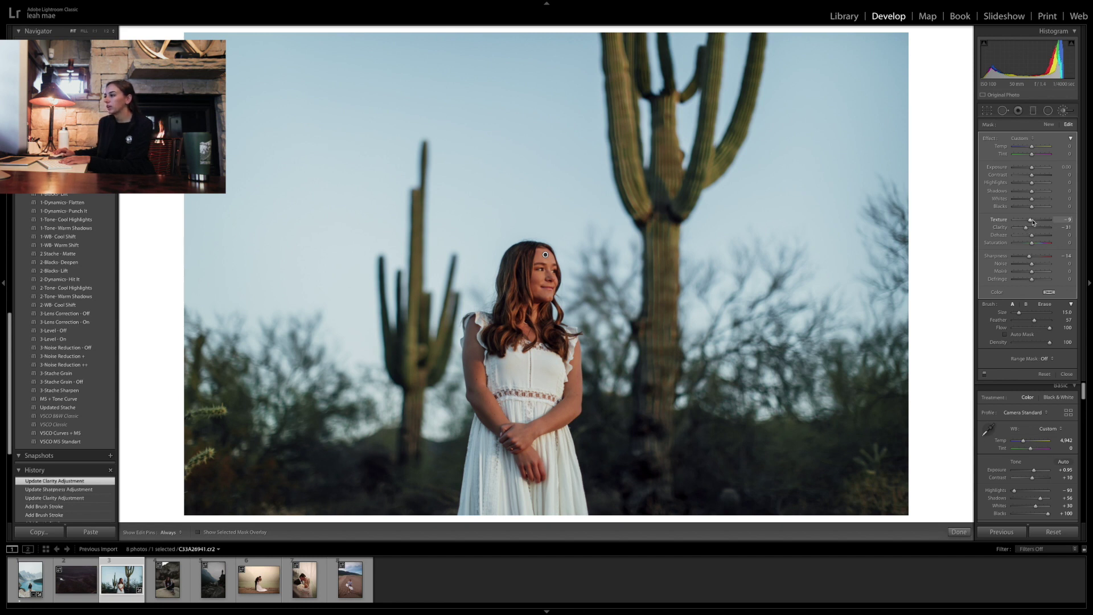
{"action": "left_click", "coordinate": [958, 533]}
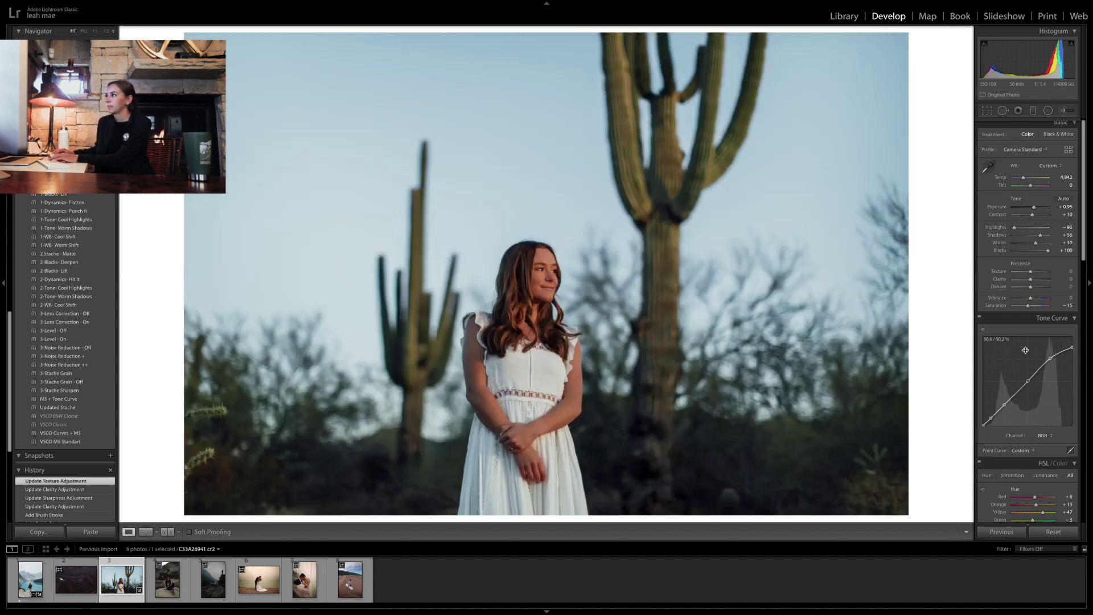
Straighten the cactus portrait with a crop angle of −0.75
{"action": "left_click", "coordinate": [989, 112]}
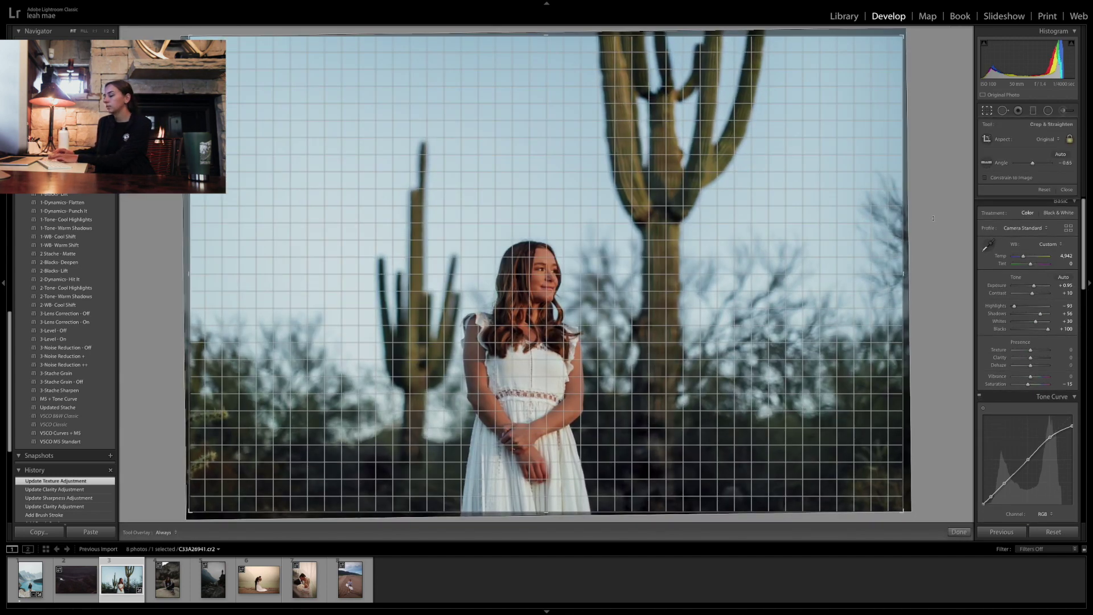
{"action": "key", "text": "Return"}
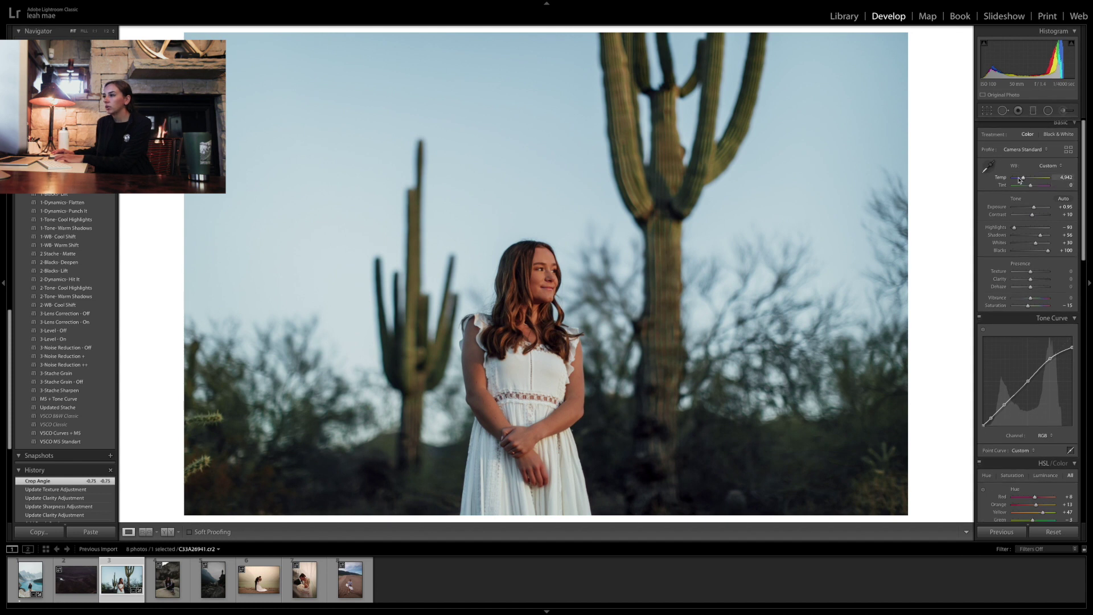
Warm the cactus portrait to a temperature of 5,942 and set the Orange saturation to −30
{"action": "left_click_drag", "start_coordinate": [1024, 181], "coordinate": [1024, 180]}
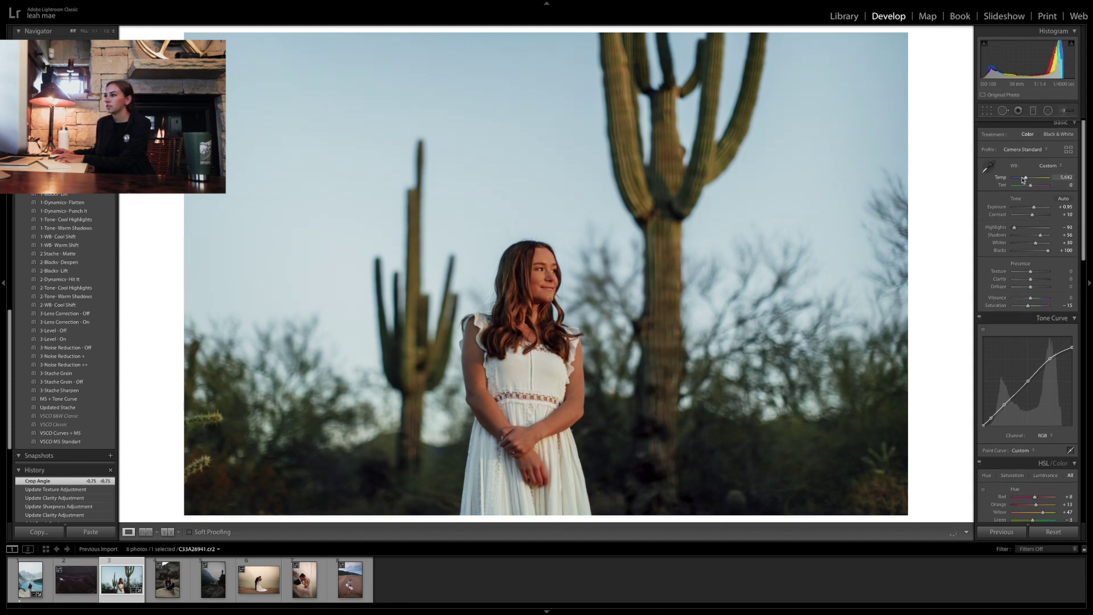
{"action": "left_click_drag", "start_coordinate": [1024, 180], "coordinate": [1023, 180]}
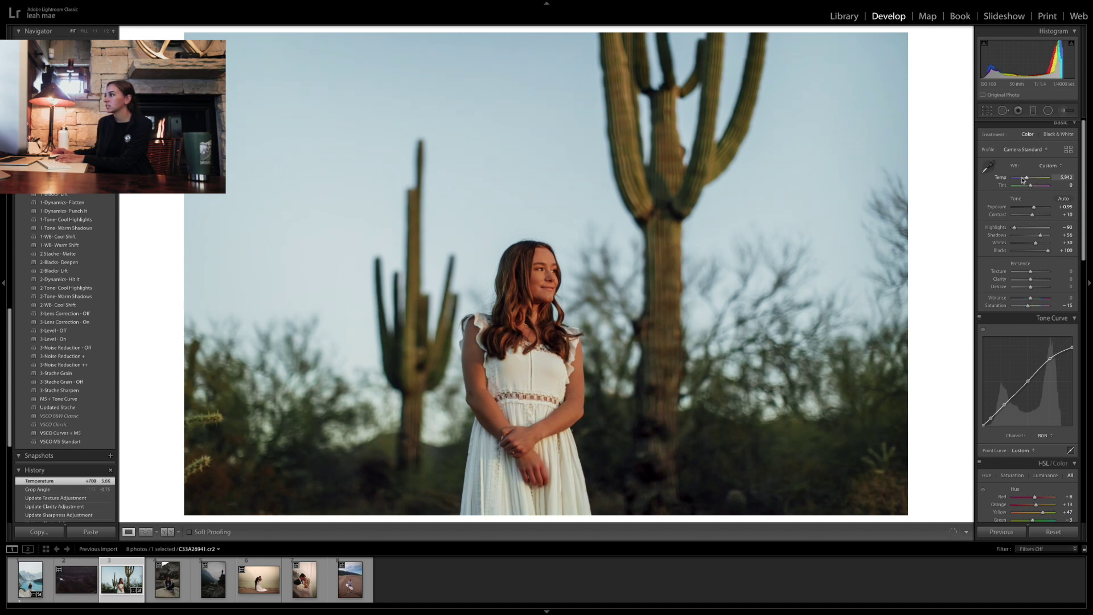
{"action": "left_click_drag", "start_coordinate": [1023, 180], "coordinate": [1023, 180]}
{"action": "scroll", "coordinate": [1034, 216], "scroll_direction": "down", "scroll_amount": 10}
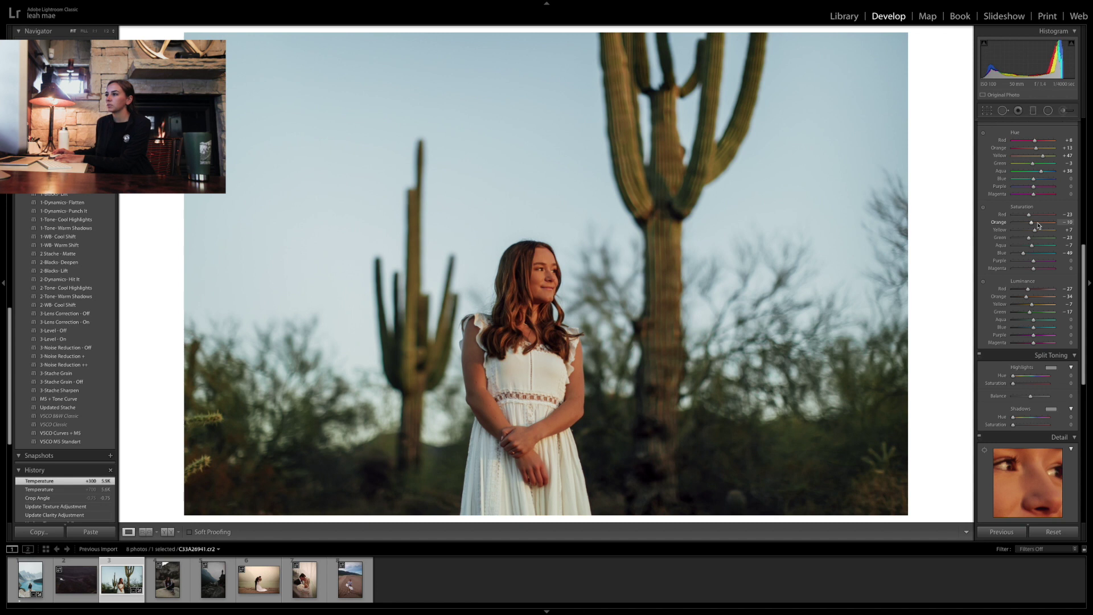
{"action": "left_click_drag", "start_coordinate": [1038, 225], "coordinate": [1038, 225]}
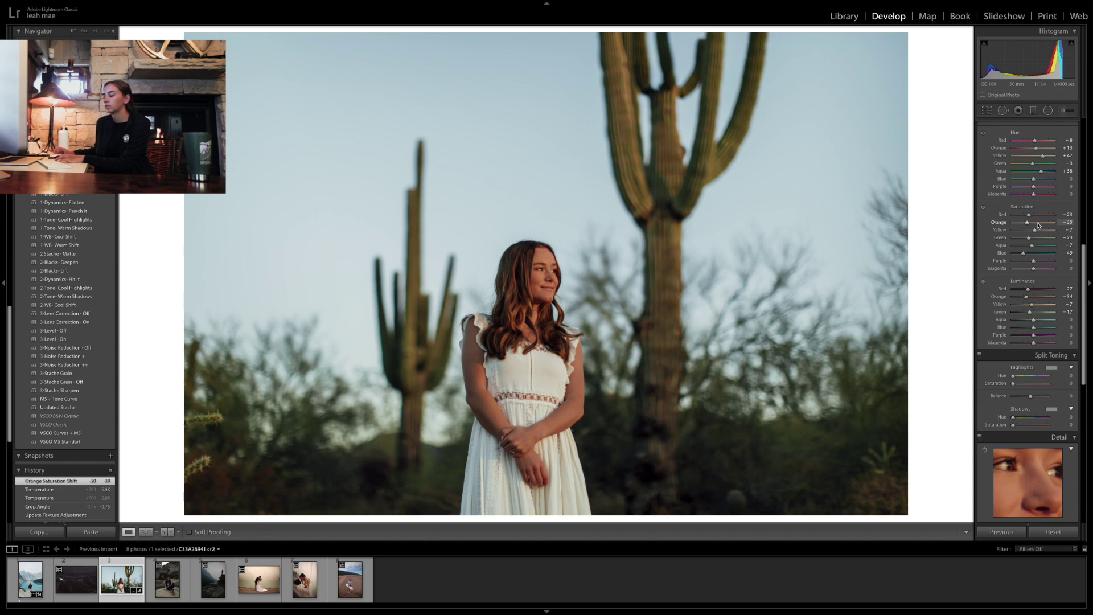
Refine the cactus portrait's tone to Exposure +1.05, Whites +40 and Shadows +51
{"action": "scroll", "coordinate": [1038, 226], "scroll_direction": "up", "scroll_amount": 5}
{"action": "scroll", "coordinate": [1038, 225], "scroll_direction": "up", "scroll_amount": 5}
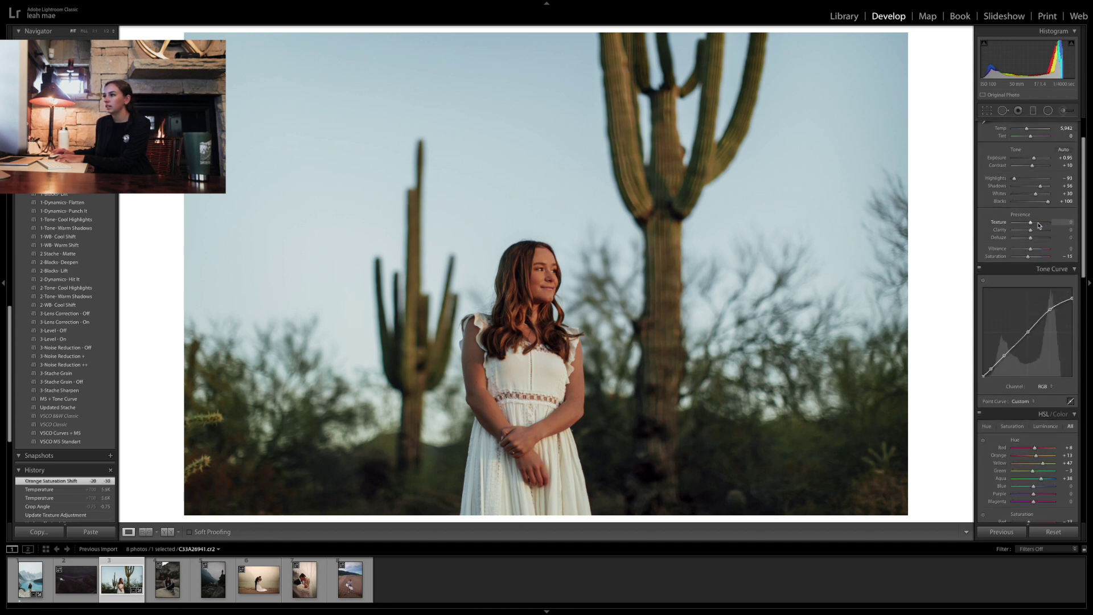
{"action": "left_click_drag", "start_coordinate": [1035, 197], "coordinate": [1036, 197]}
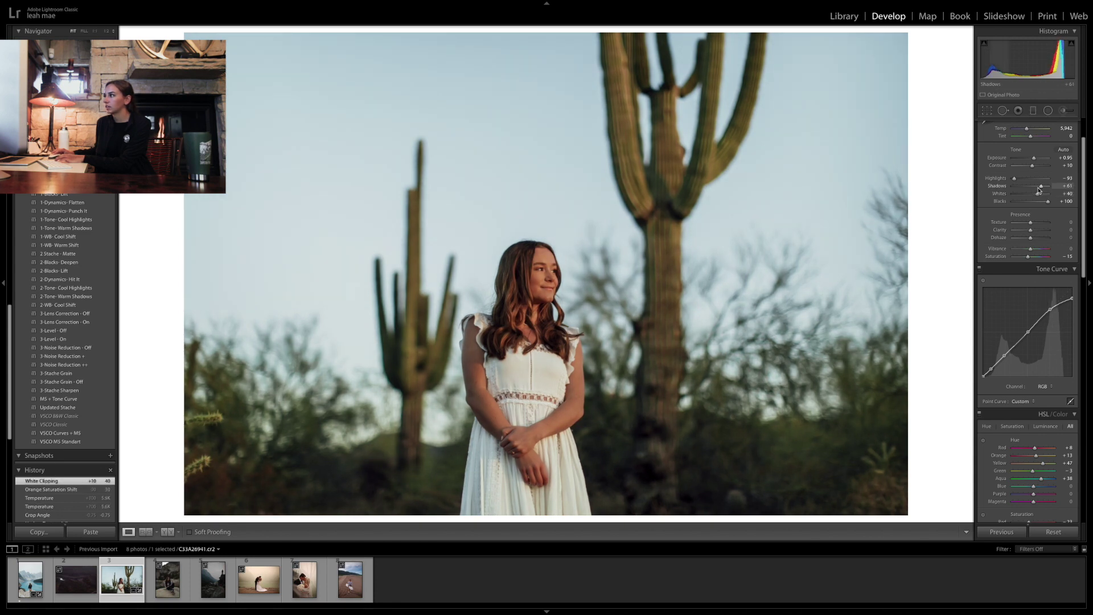
{"action": "left_click_drag", "start_coordinate": [1035, 159], "coordinate": [1036, 160]}
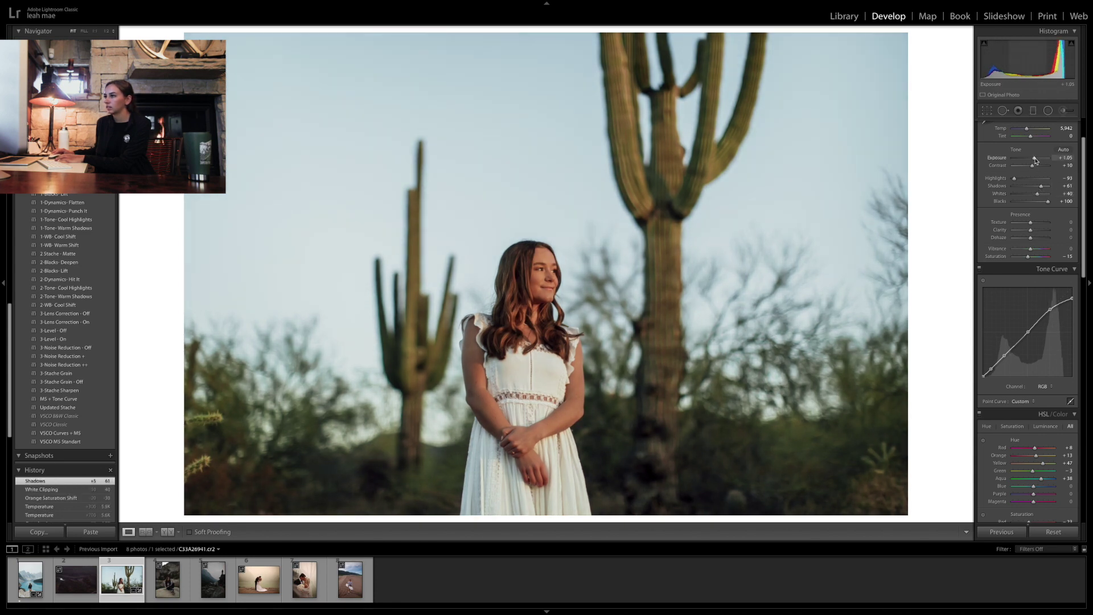
{"action": "key", "text": "Down"}
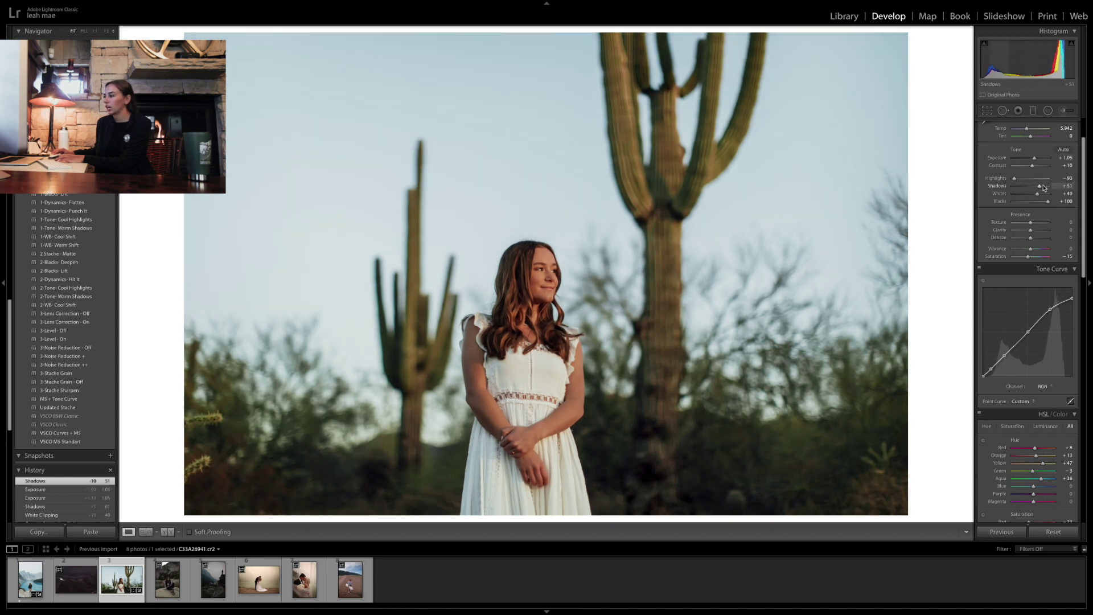
Mute the sky by setting the Aqua saturation to −61, the Blue saturation to −50 and the Blue hue to +5
{"action": "scroll", "coordinate": [1044, 188], "scroll_direction": "down", "scroll_amount": 5}
{"action": "scroll", "coordinate": [1045, 188], "scroll_direction": "up", "scroll_amount": 1}
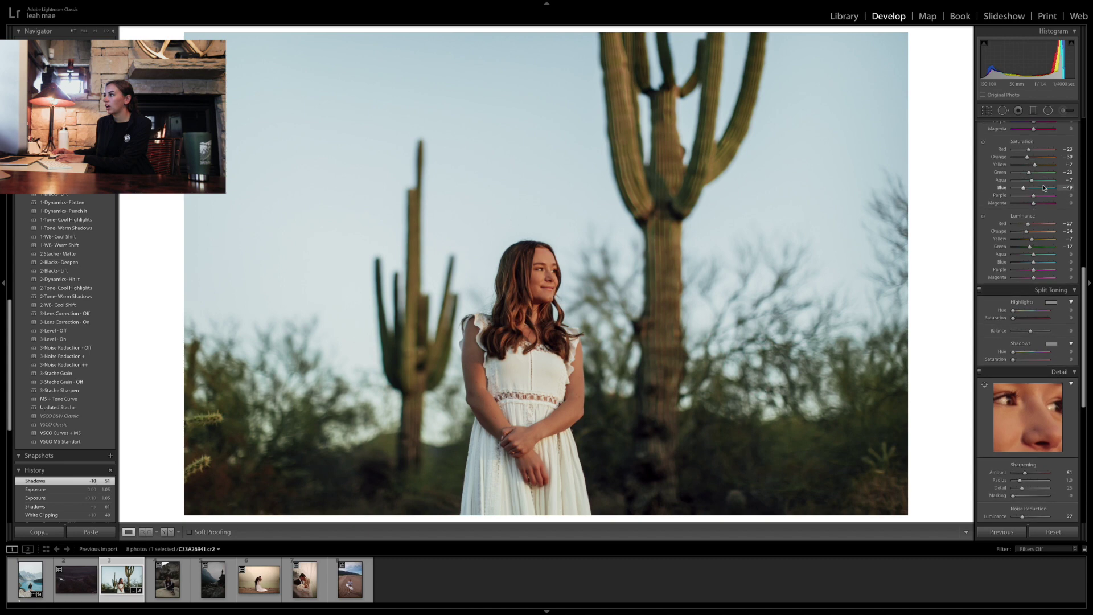
{"action": "left_click_drag", "start_coordinate": [1034, 262], "coordinate": [1034, 265]}
{"action": "scroll", "coordinate": [1025, 205], "scroll_direction": "up", "scroll_amount": 1}
{"action": "left_click_drag", "start_coordinate": [1024, 199], "coordinate": [1024, 202]}
{"action": "scroll", "coordinate": [1031, 188], "scroll_direction": "up", "scroll_amount": 4}
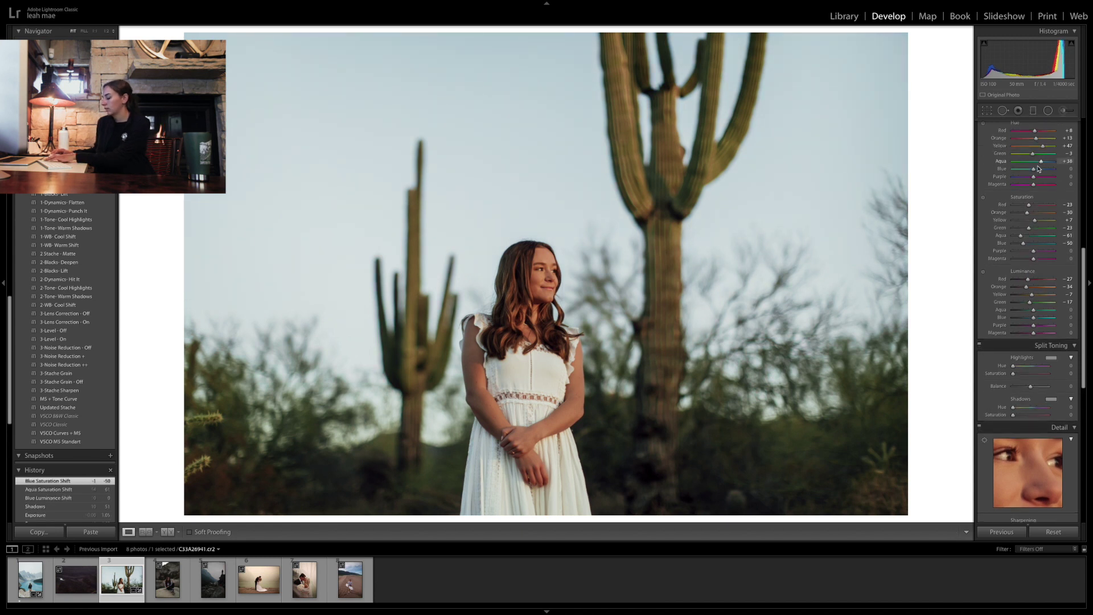
{"action": "key", "text": "backslash"}
{"action": "key", "text": "backslash"}
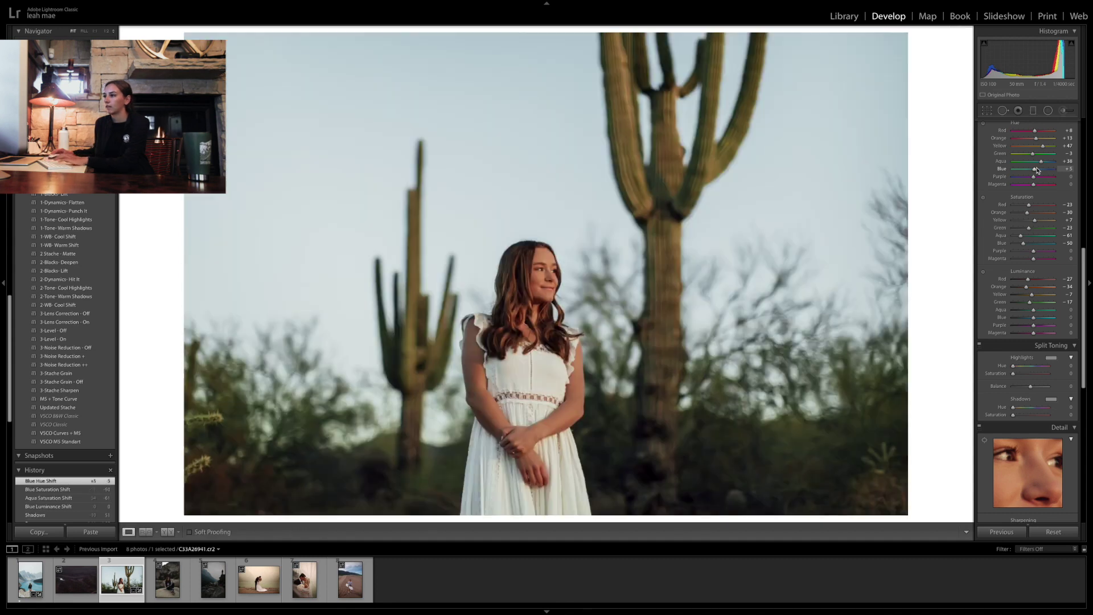
Increase the cactus portrait's star rating by one and review the edited photo in full screen
{"action": "key", "text": "bracketright"}
{"action": "scroll", "coordinate": [1041, 182], "scroll_direction": "up", "scroll_amount": 10}
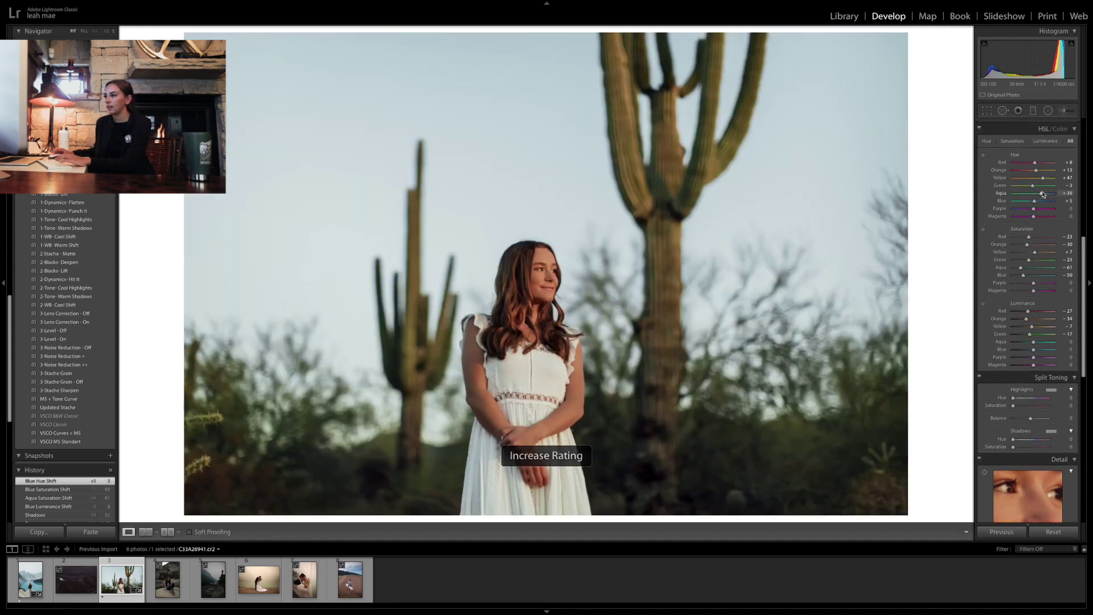
{"action": "key", "text": "f"}
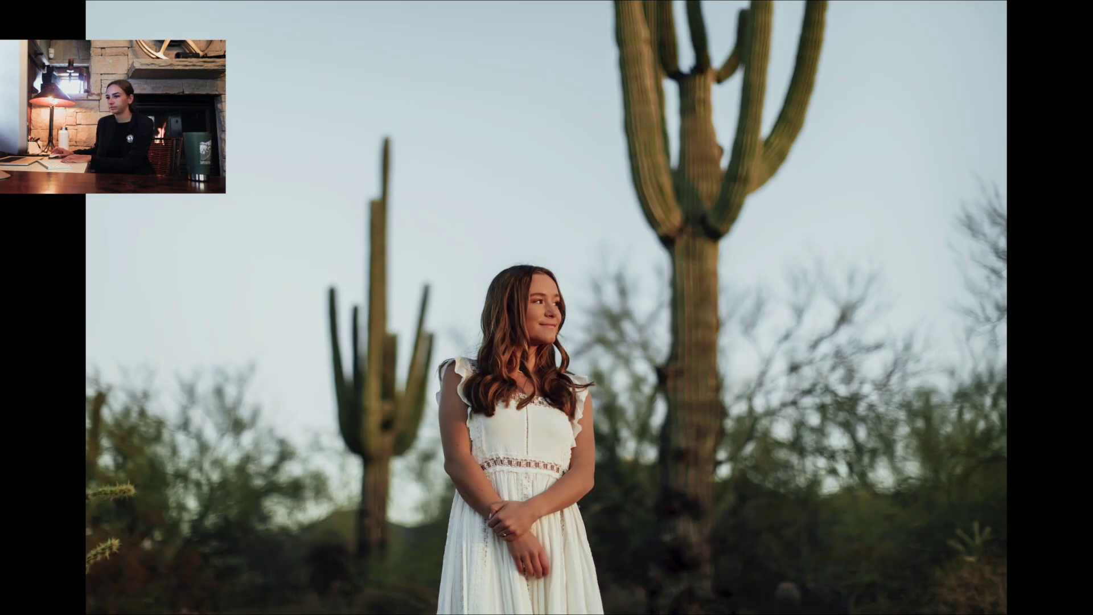
{"action": "key", "text": "f"}
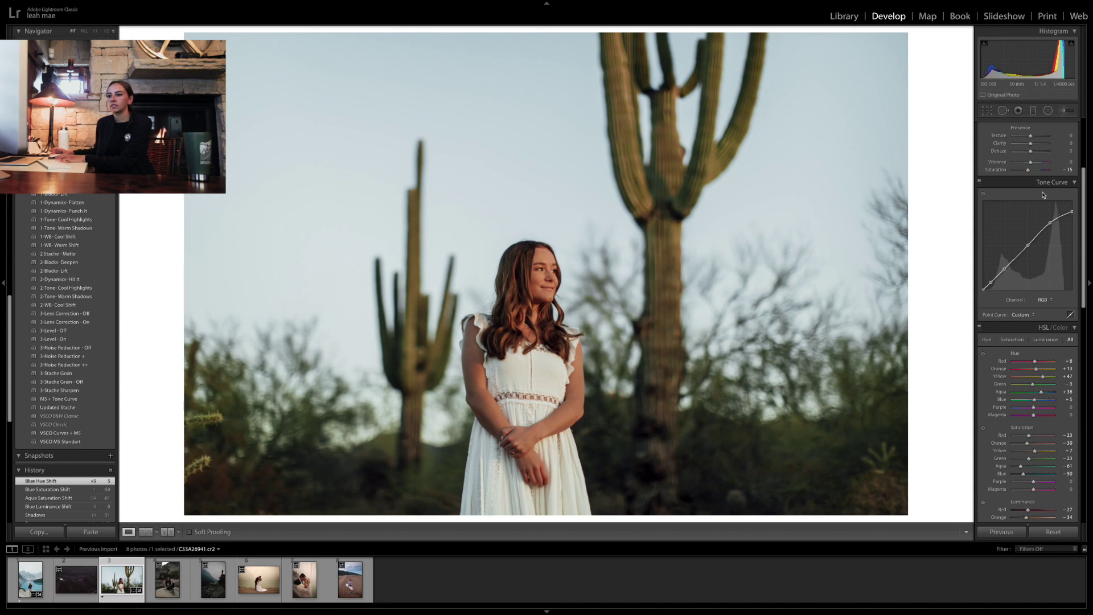
Open the dark canyon landscape, apply the VSCO Curves + M5 preset and raise the Exposure to +1.20
{"action": "key", "text": "Left"}
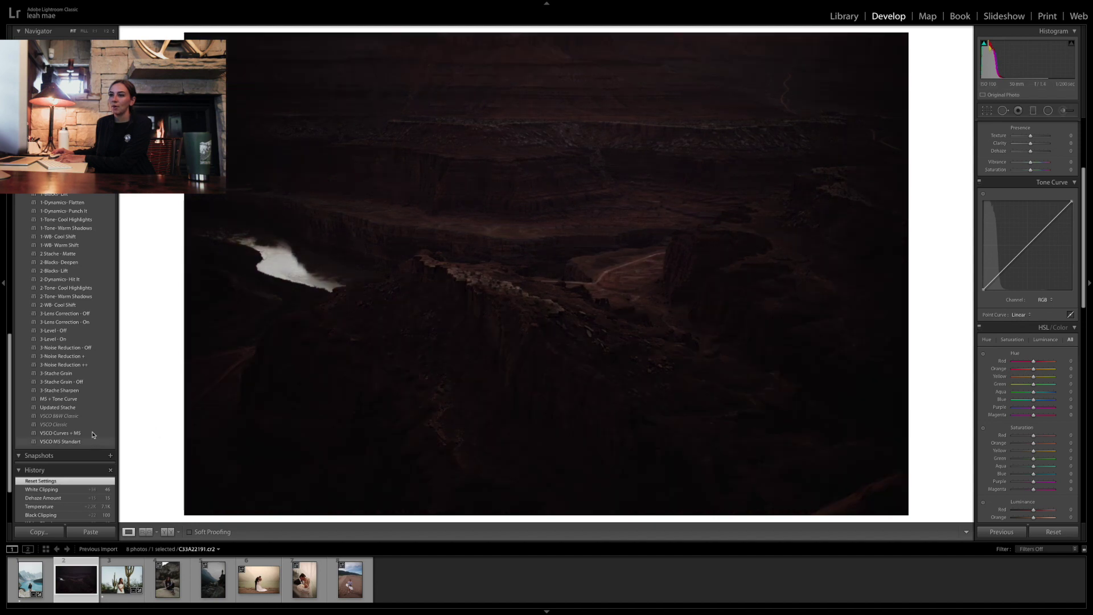
{"action": "left_click", "coordinate": [91, 433]}
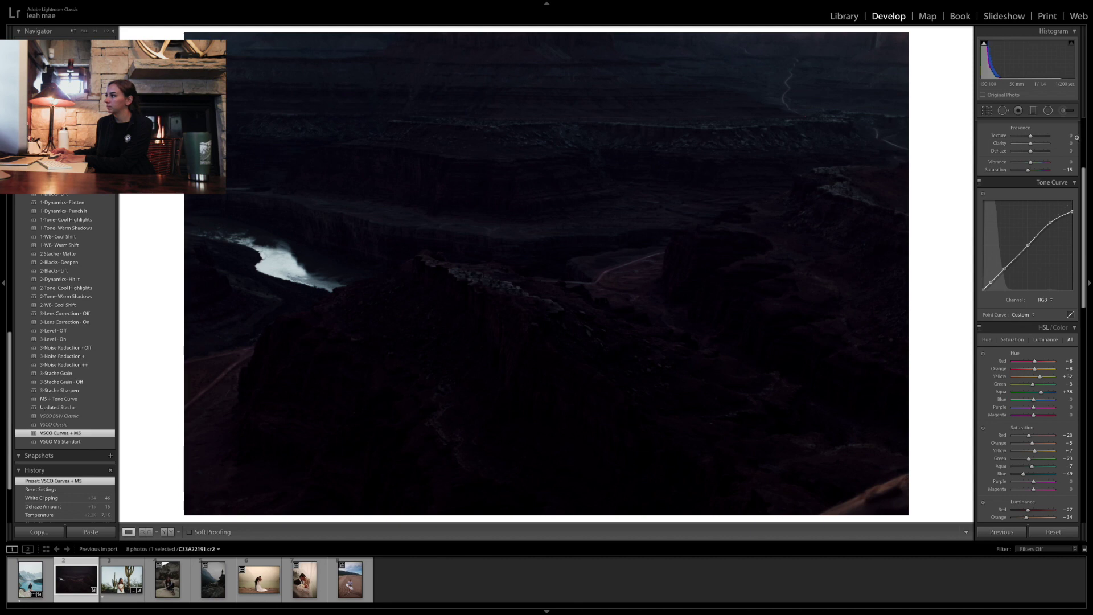
{"action": "scroll", "coordinate": [1029, 212], "scroll_direction": "up", "scroll_amount": 5}
{"action": "left_click_drag", "start_coordinate": [1028, 212], "coordinate": [1035, 211]}
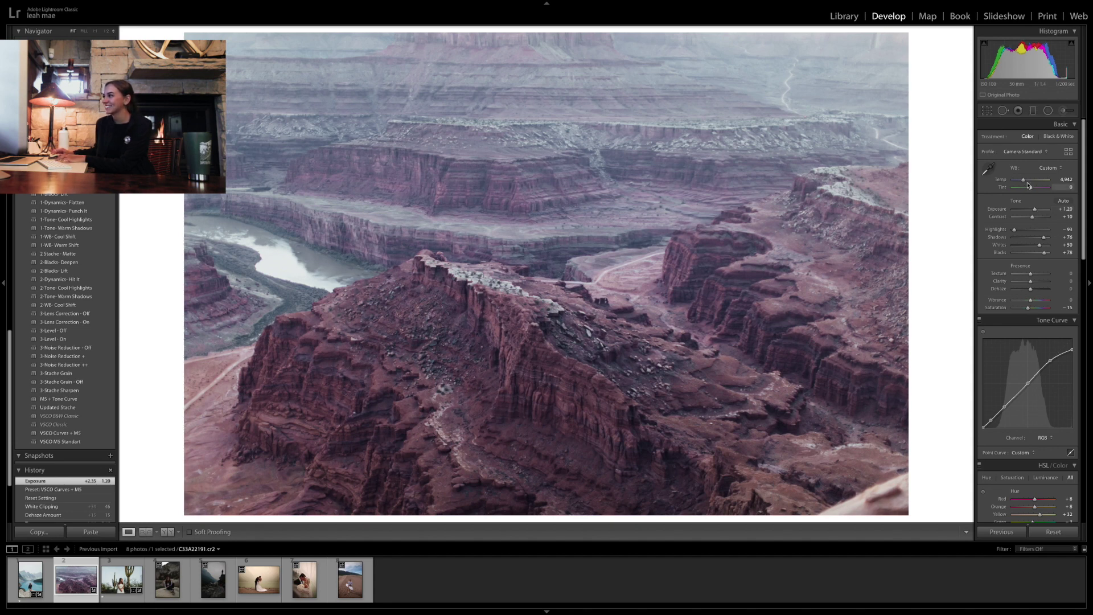
Set the canyon photo's temperature to 6,751, Dehaze to +20 and Whites to +55
{"action": "left_click_drag", "start_coordinate": [1025, 182], "coordinate": [1032, 181]}
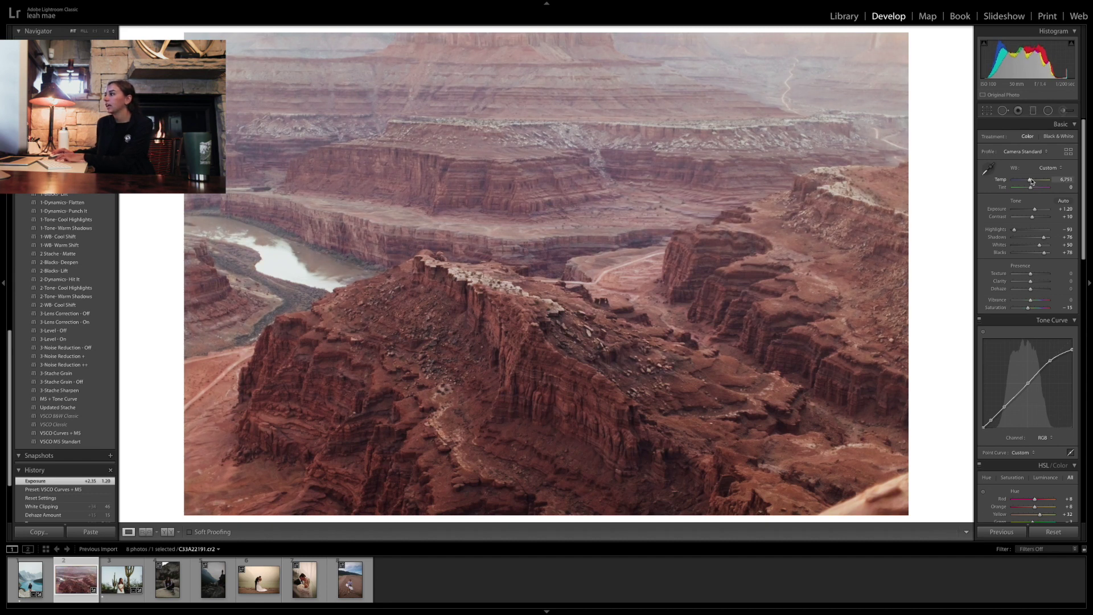
{"action": "left_click_drag", "start_coordinate": [1031, 291], "coordinate": [1040, 292]}
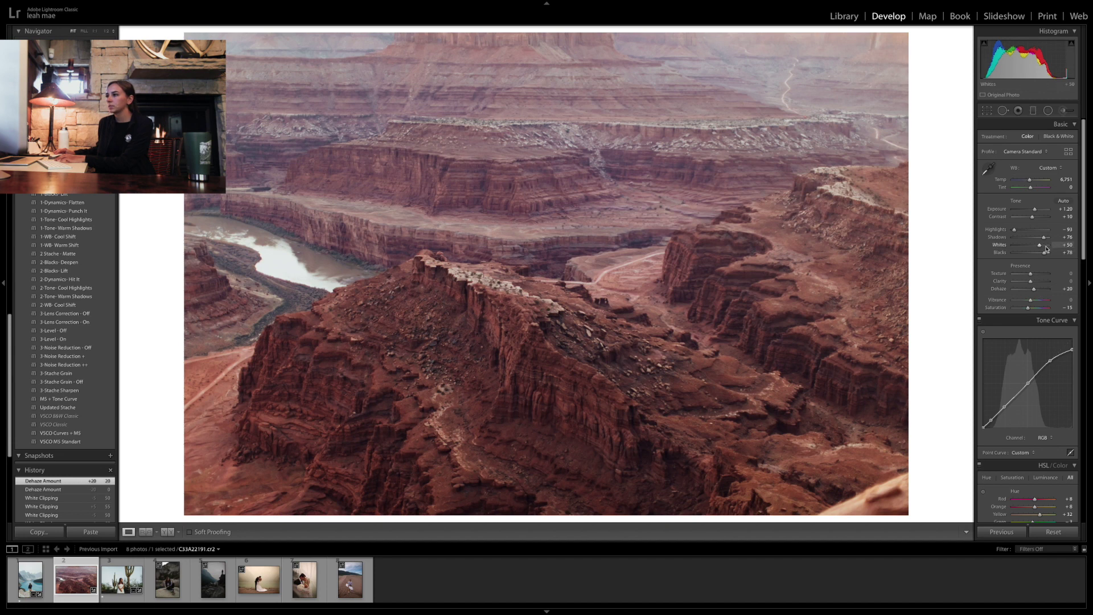
{"action": "key", "text": "Up"}
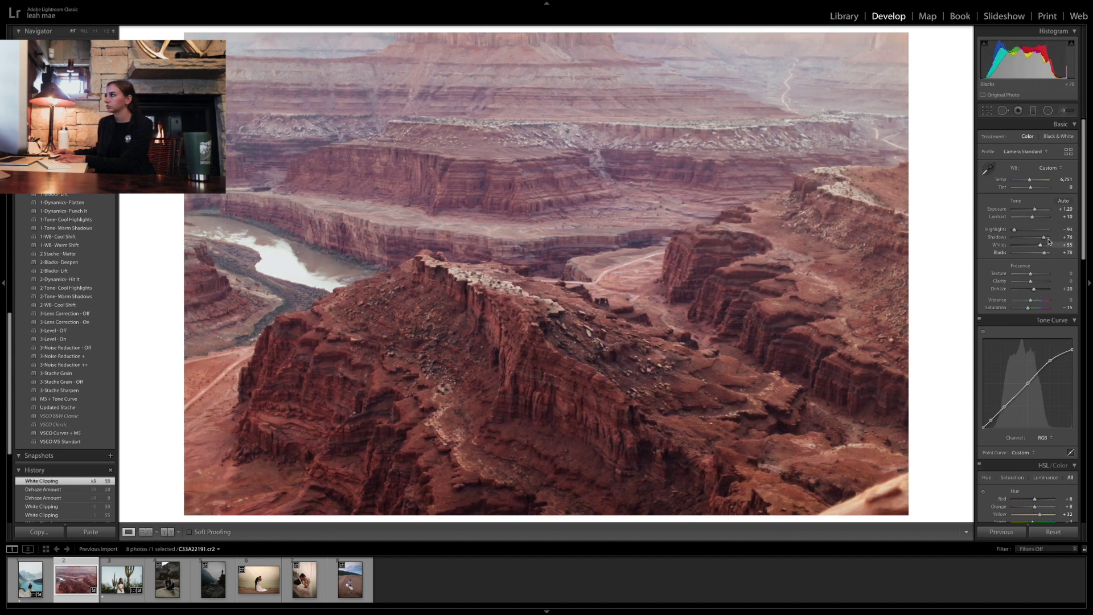
Crop the canyon photo slightly tighter and reposition the frame so the river and central ridge shift across the composition
{"action": "left_click", "coordinate": [988, 113]}
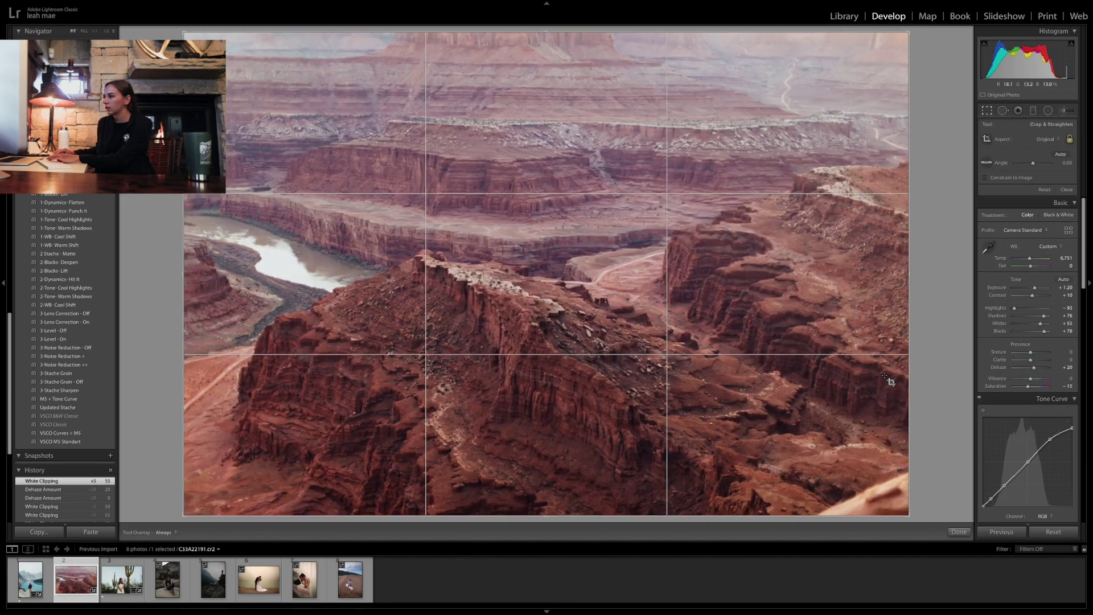
{"action": "left_click_drag", "start_coordinate": [908, 377], "coordinate": [880, 371]}
{"action": "left_click_drag", "start_coordinate": [731, 431], "coordinate": [762, 428]}
{"action": "key", "text": "Return"}
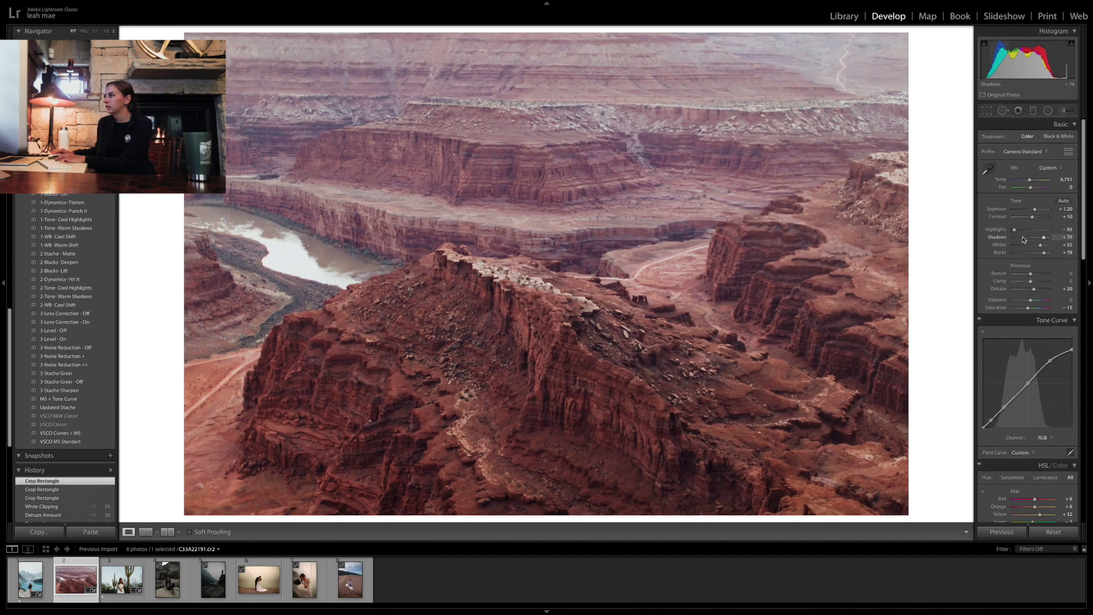
Refine the canyon photo to temperature 6,901, Tint −10, Exposure +1.40, Highlights −100, Blacks +38 and Dehaze +25
{"action": "left_click", "coordinate": [1038, 249], "text": "alt"}
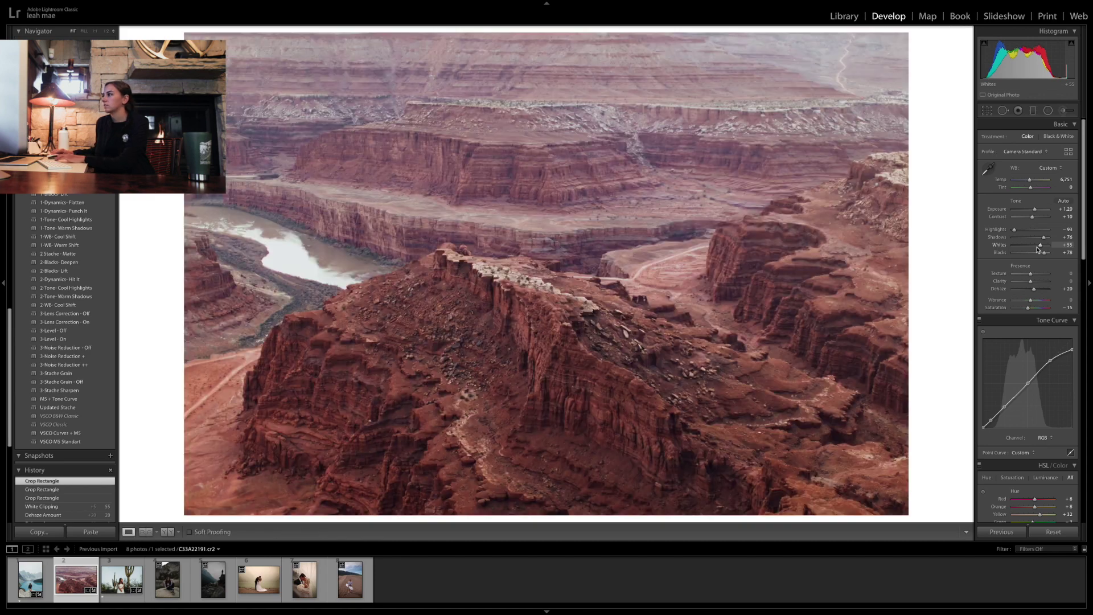
{"action": "scroll", "coordinate": [1038, 212], "scroll_direction": "down", "scroll_amount": 1}
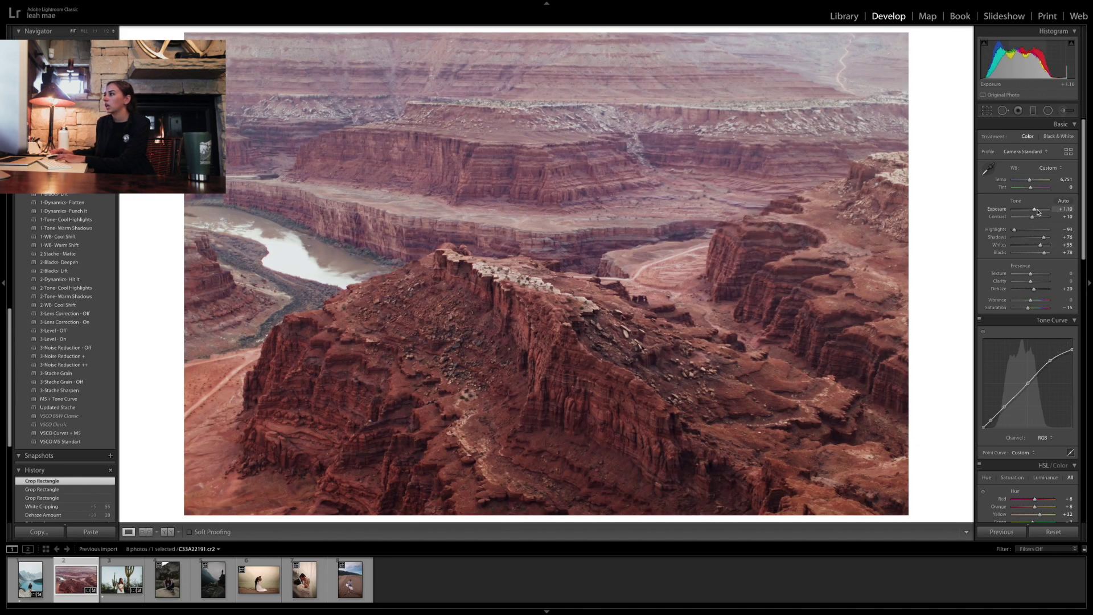
{"action": "scroll", "coordinate": [1037, 191], "scroll_direction": "down", "scroll_amount": 5}
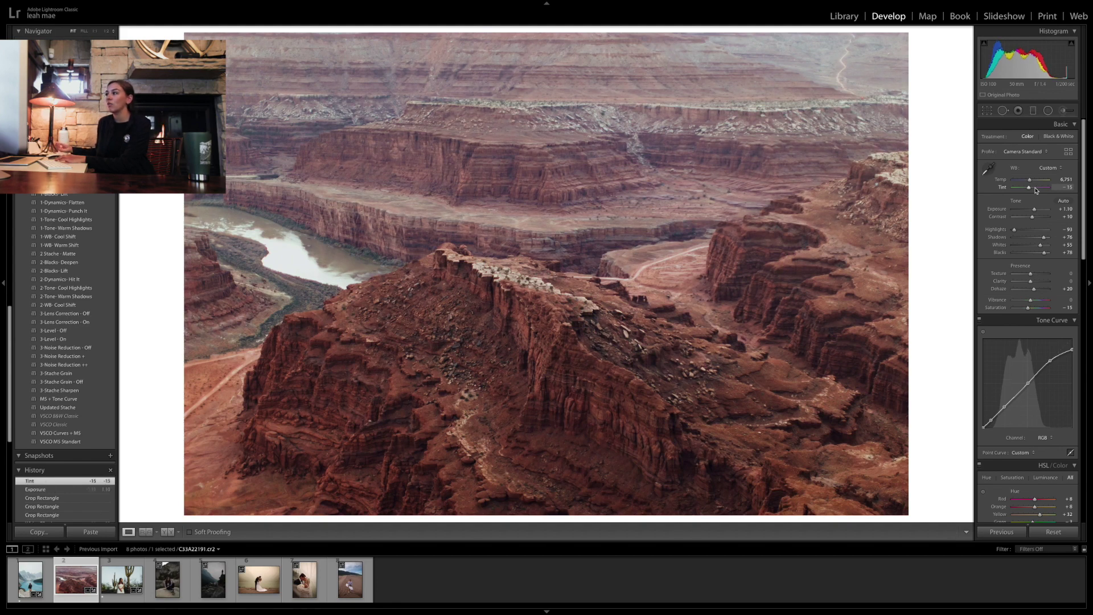
{"action": "scroll", "coordinate": [1037, 190], "scroll_direction": "up", "scroll_amount": 10}
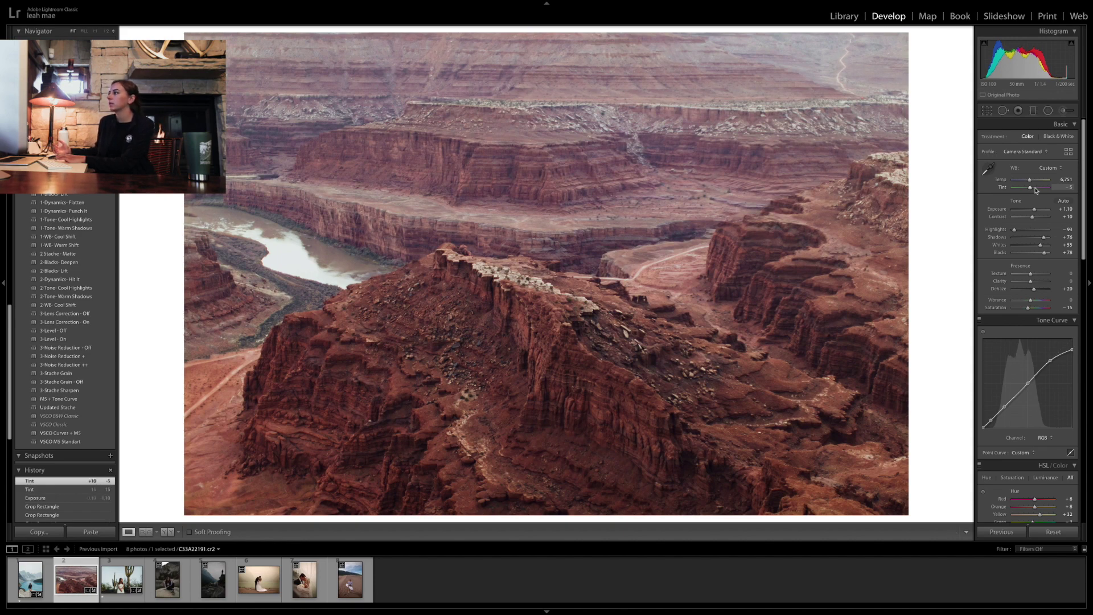
{"action": "scroll", "coordinate": [1037, 190], "scroll_direction": "up", "scroll_amount": 5}
{"action": "scroll", "coordinate": [1037, 190], "scroll_direction": "down", "scroll_amount": 5}
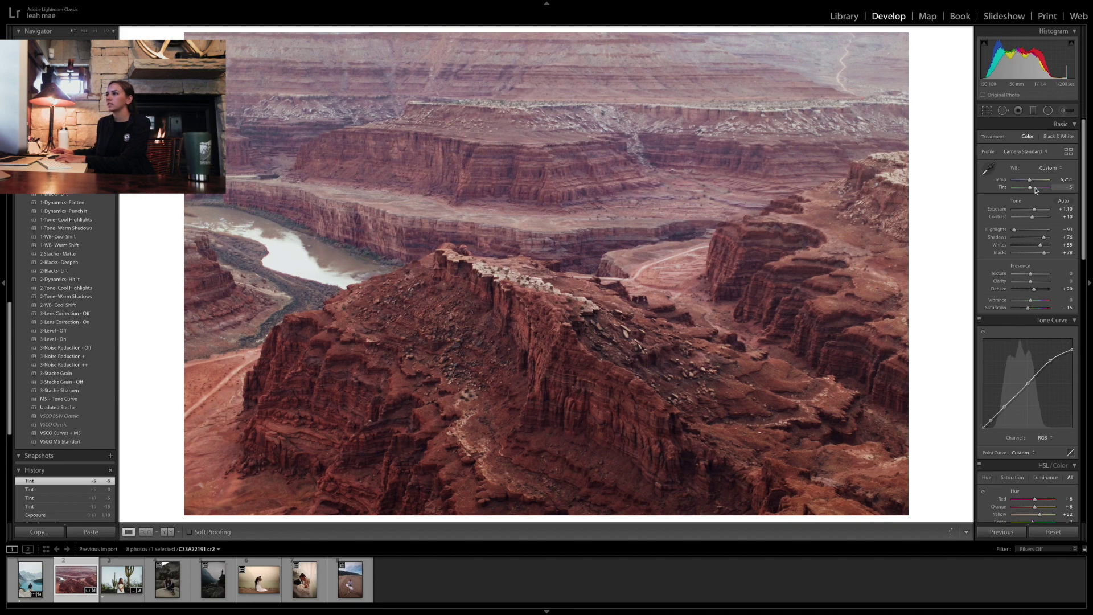
{"action": "scroll", "coordinate": [1037, 190], "scroll_direction": "down", "scroll_amount": 5}
{"action": "scroll", "coordinate": [1031, 211], "scroll_direction": "up", "scroll_amount": 2}
{"action": "left_click_drag", "start_coordinate": [1044, 255], "coordinate": [1039, 256]}
{"action": "scroll", "coordinate": [1038, 214], "scroll_direction": "up", "scroll_amount": 2}
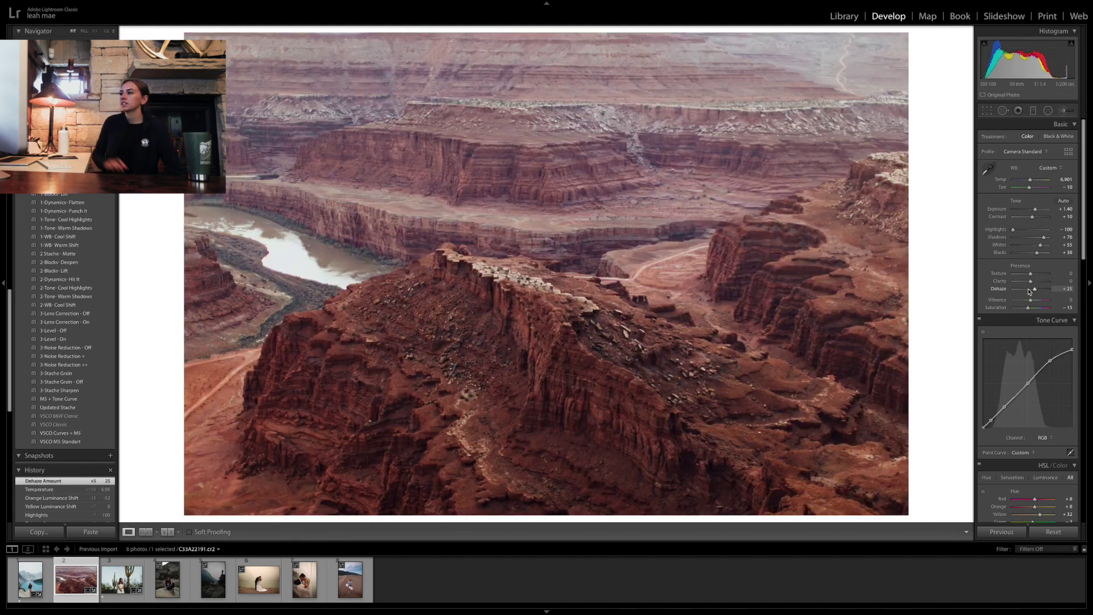
Increase the canyon photo's star rating by one and check the before/after comparison, returning to the single-photo view
{"action": "key", "text": "]"}
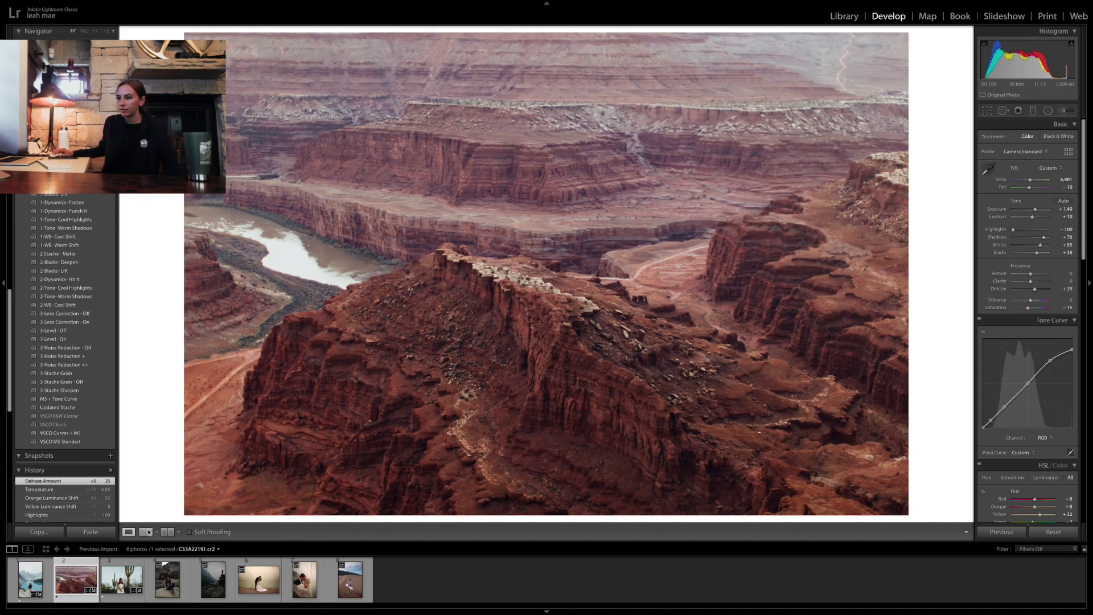
{"action": "left_click", "coordinate": [166, 532]}
{"action": "left_click", "coordinate": [129, 532]}
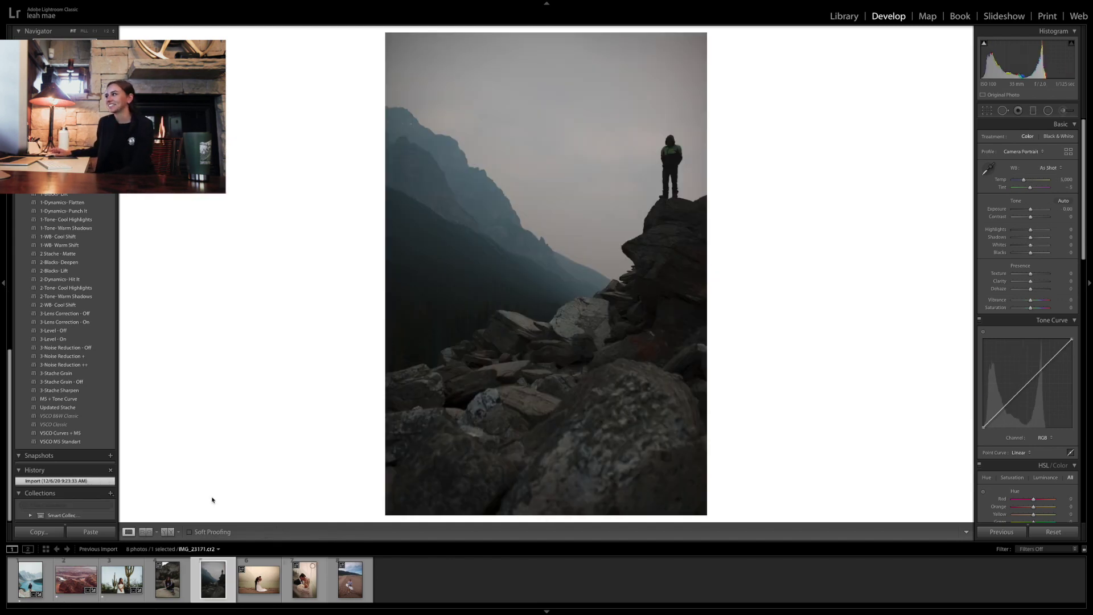
Straighten the dark mountain photo to a crop angle of −1.06 and apply the VSCO Curves + M5 preset
{"action": "left_click", "coordinate": [987, 111]}
{"action": "left_click_drag", "start_coordinate": [823, 186], "coordinate": [824, 216]}
{"action": "key", "text": "Return"}
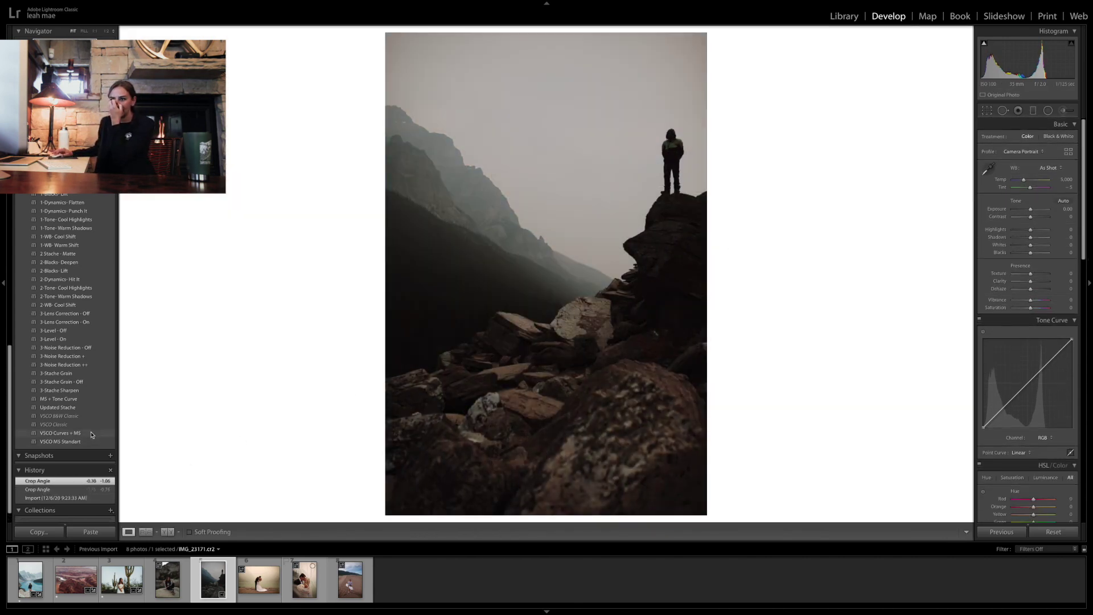
{"action": "left_click", "coordinate": [60, 433]}
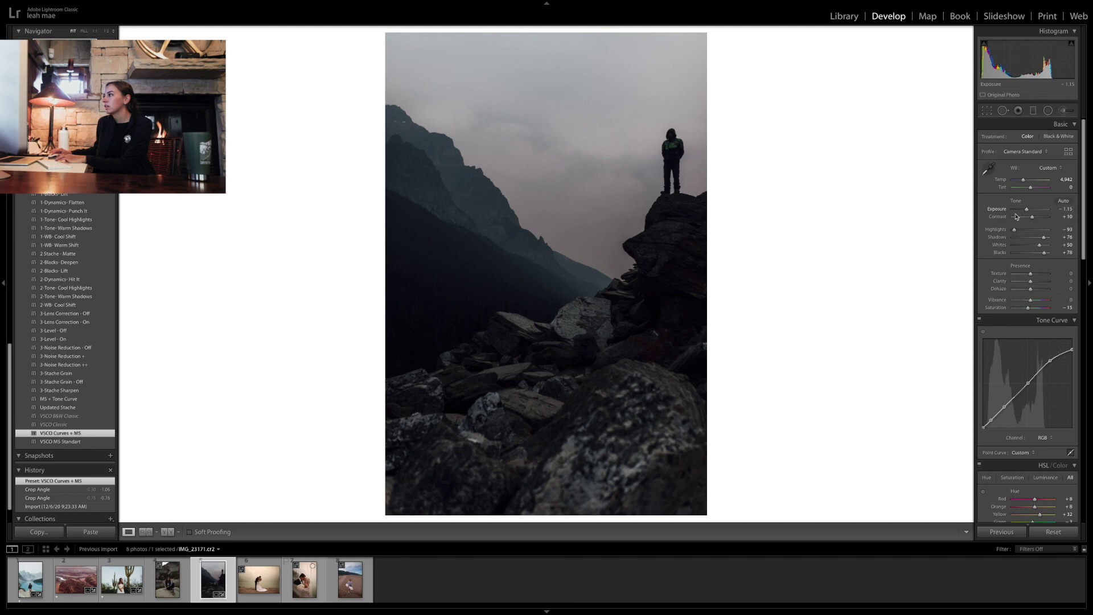
Set the mountain photo's Exposure to +0.55, Shadows to +29, Whites to +60, Blacks to +100 and the crop angle to −2.59
{"action": "left_click_drag", "start_coordinate": [1027, 209], "coordinate": [1040, 246]}
{"action": "key", "text": "r"}
{"action": "left_click_drag", "start_coordinate": [828, 188], "coordinate": [832, 215]}
{"action": "key", "text": "r"}
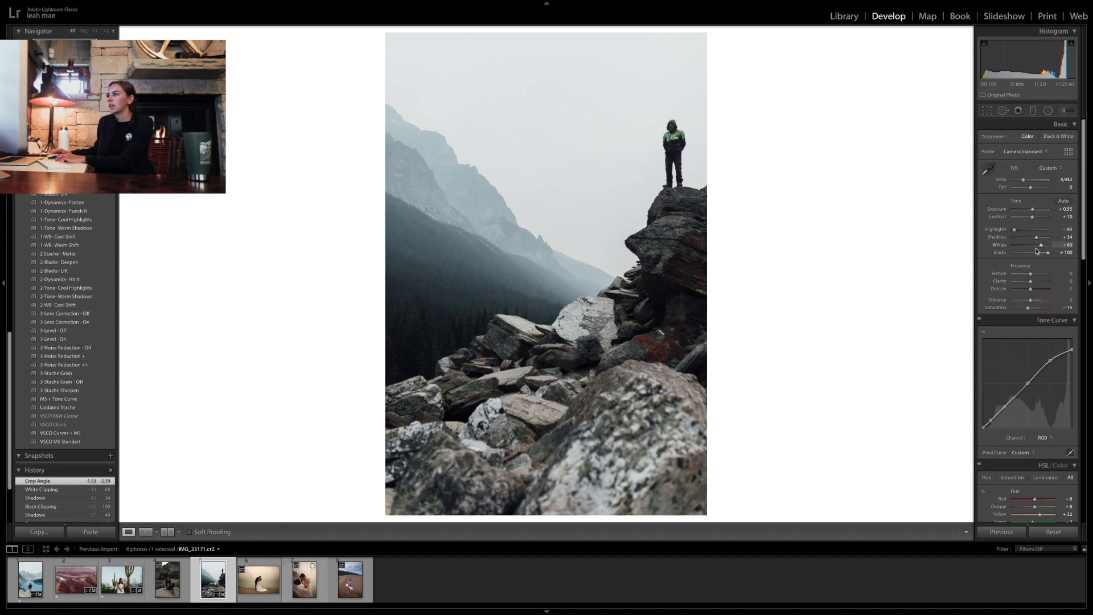
{"action": "key", "text": "z"}
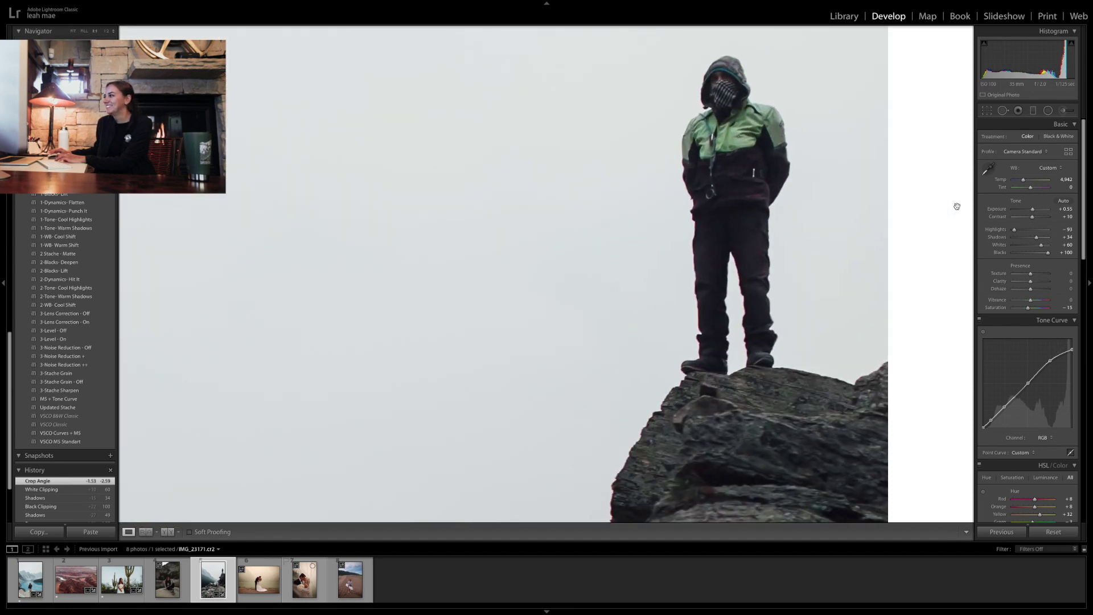
{"action": "left_click_drag", "start_coordinate": [1037, 240], "coordinate": [1036, 239]}
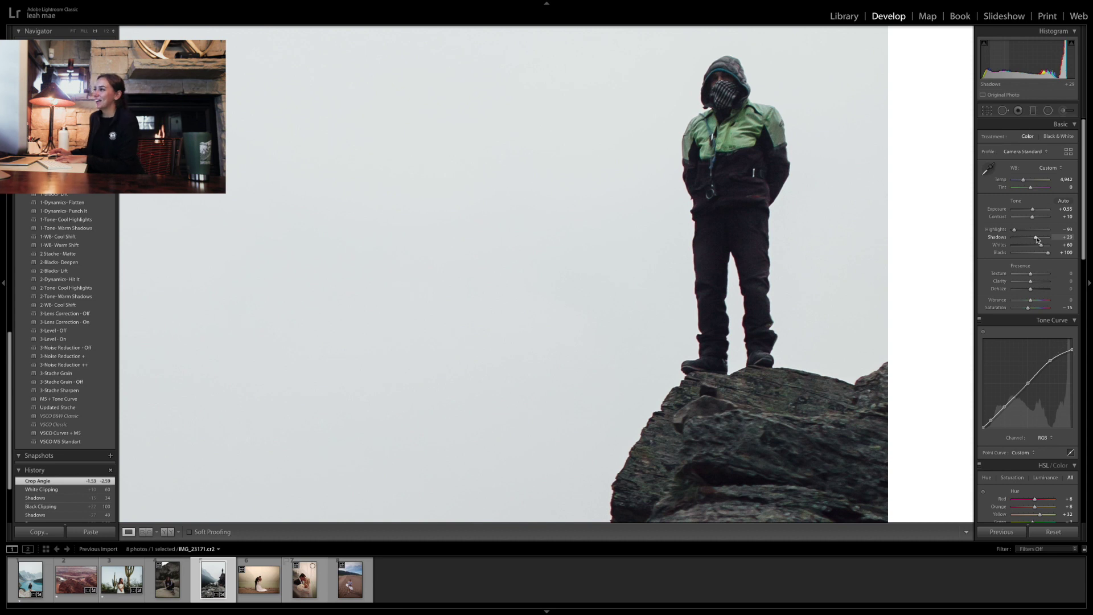
Try neutralizing the green jacket by setting the Yellow, Green and Aqua saturation to −100
{"action": "scroll", "coordinate": [1038, 239], "scroll_direction": "down", "scroll_amount": 5}
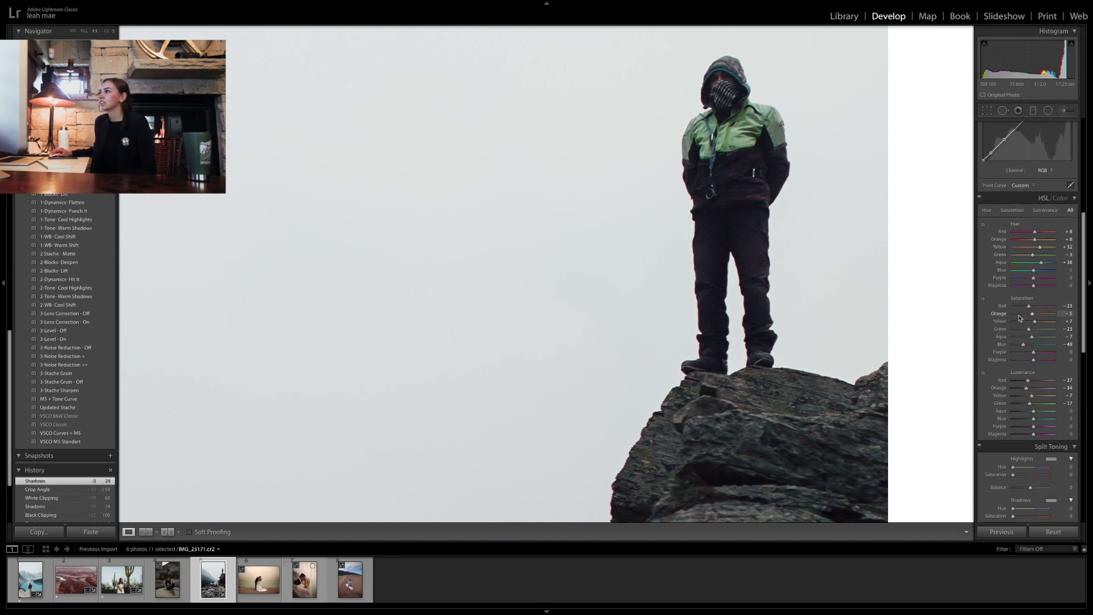
{"action": "left_click_drag", "start_coordinate": [1036, 322], "coordinate": [1008, 321]}
{"action": "left_click_drag", "start_coordinate": [1029, 329], "coordinate": [1013, 335]}
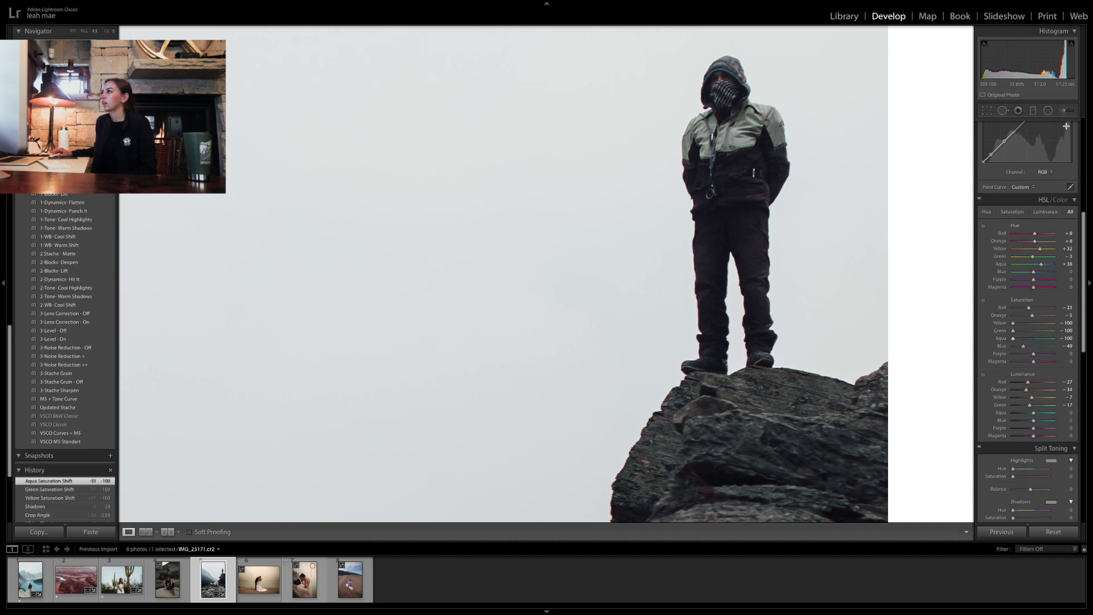
{"action": "left_click", "coordinate": [725, 201]}
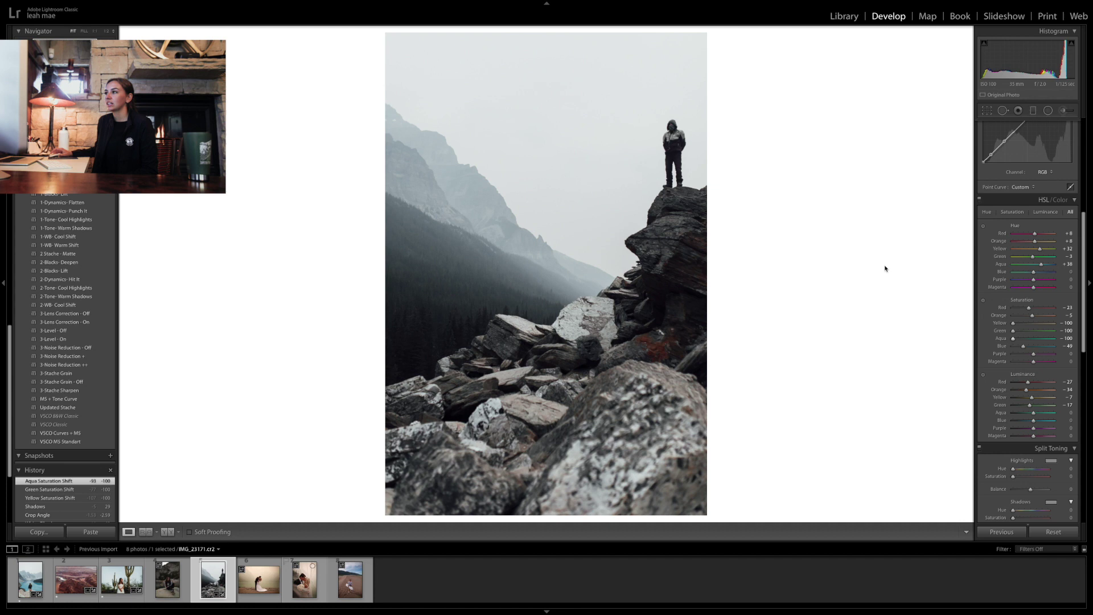
Set the Aqua saturation to −15 and both the Yellow and Green saturation to −12
{"action": "left_click", "coordinate": [1031, 339]}
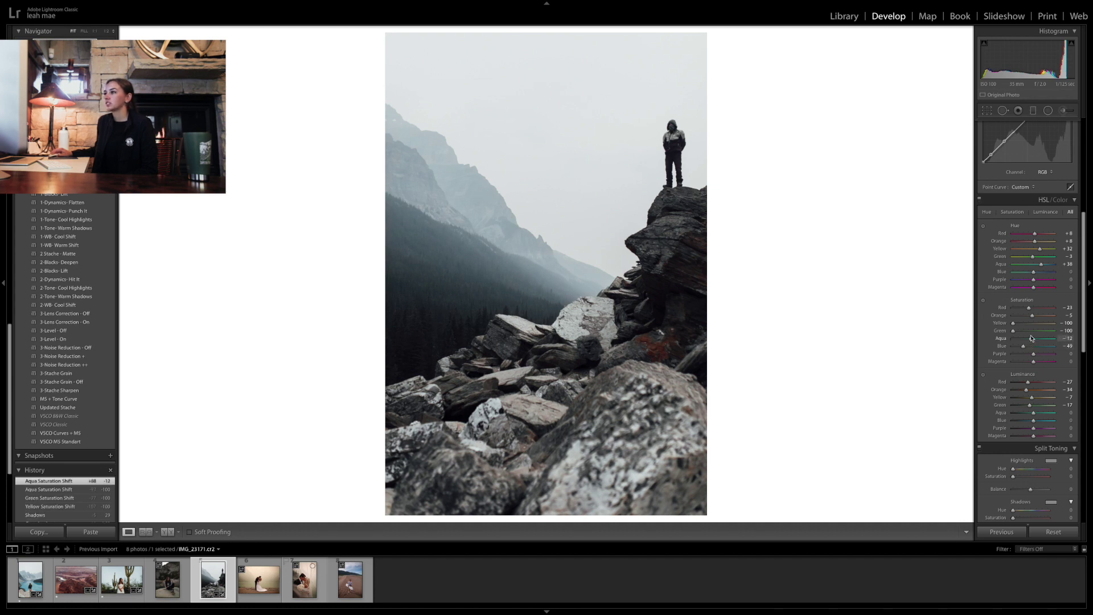
{"action": "scroll", "coordinate": [1063, 341], "scroll_direction": "down", "scroll_amount": 1}
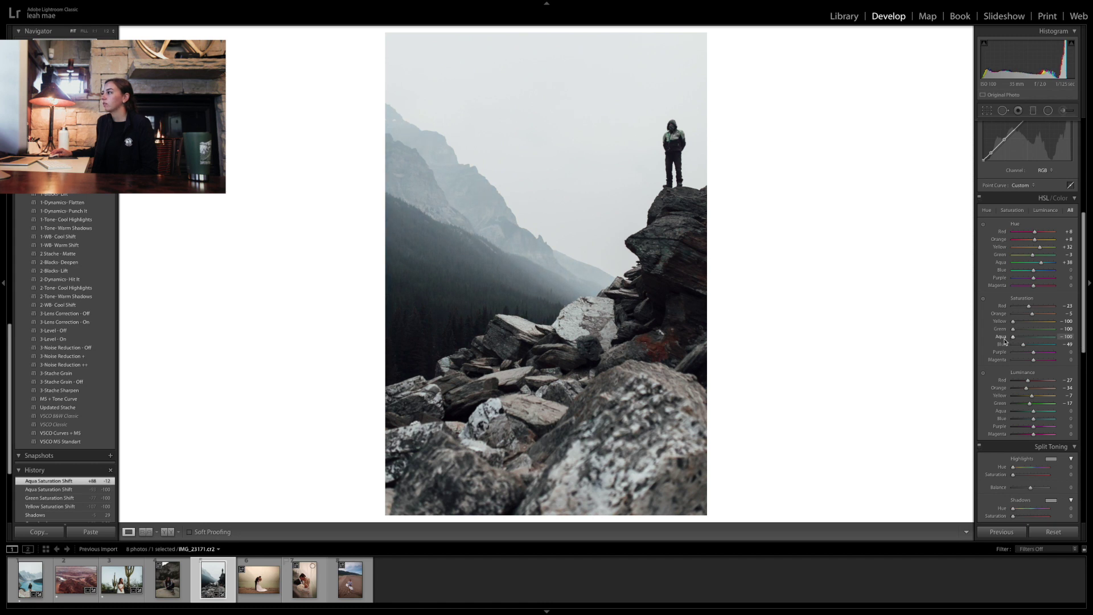
{"action": "left_click_drag", "start_coordinate": [1031, 340], "coordinate": [1030, 340]}
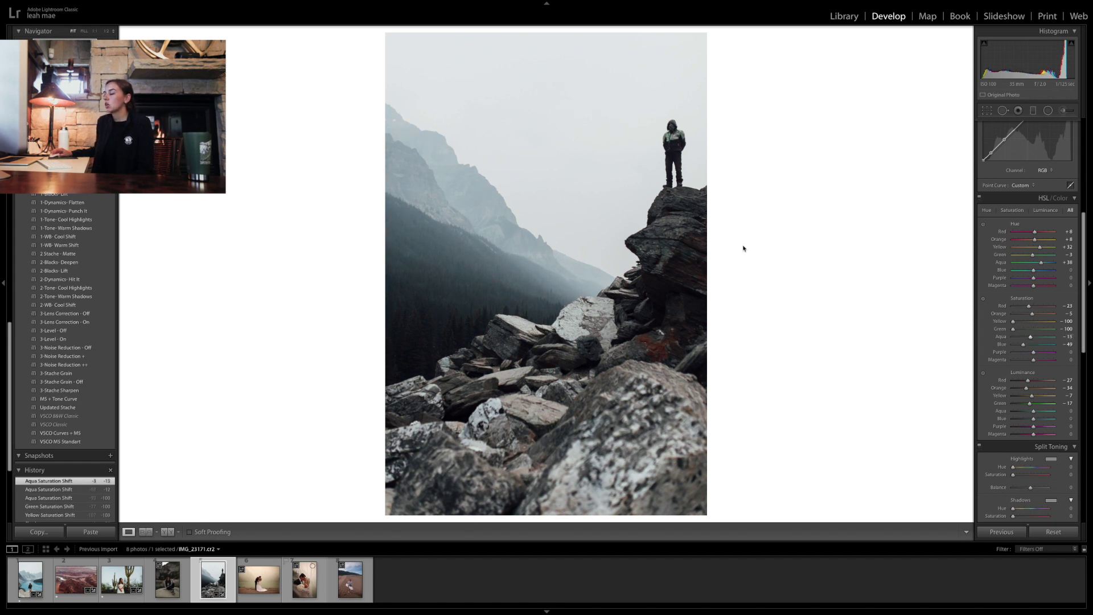
{"action": "left_click", "coordinate": [1031, 322]}
{"action": "left_click", "coordinate": [1031, 330]}
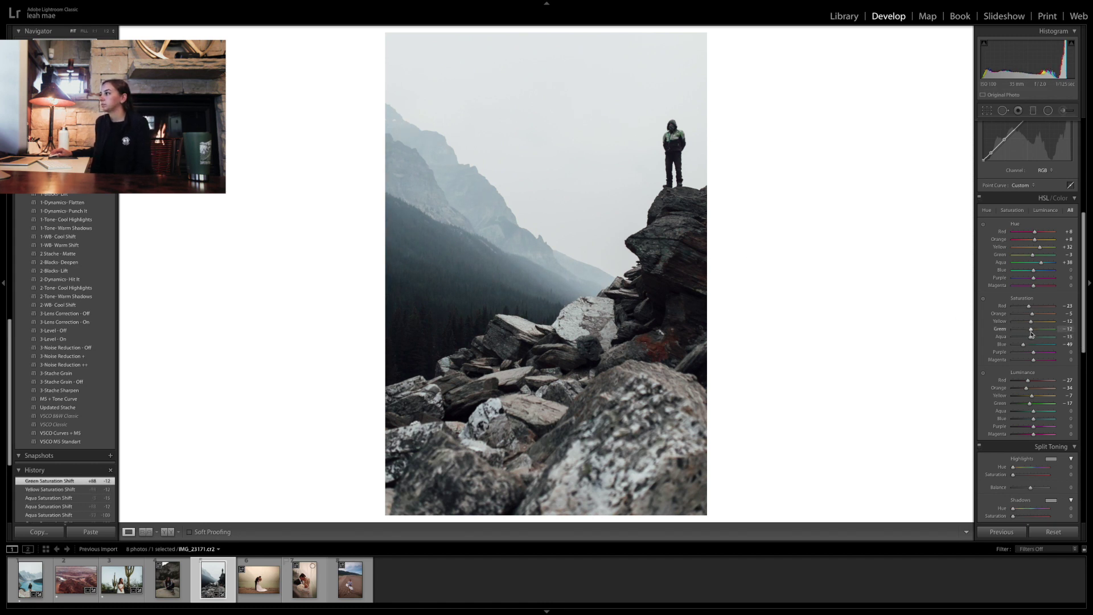
Prepare an Adjustment Brush for the hooded figure with Clarity −1 and Sharpness 2, leaving Highlights and Shadows at 0
{"action": "left_click", "coordinate": [652, 136]}
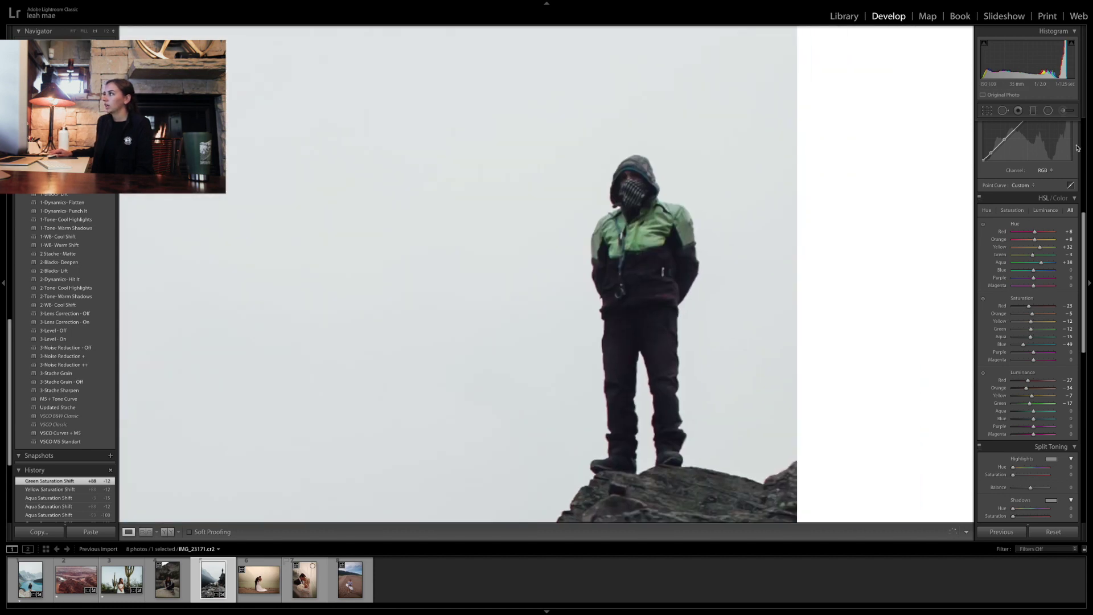
{"action": "left_click", "coordinate": [1062, 110]}
{"action": "left_click_drag", "start_coordinate": [1032, 183], "coordinate": [1013, 191]}
{"action": "left_click", "coordinate": [1031, 139]}
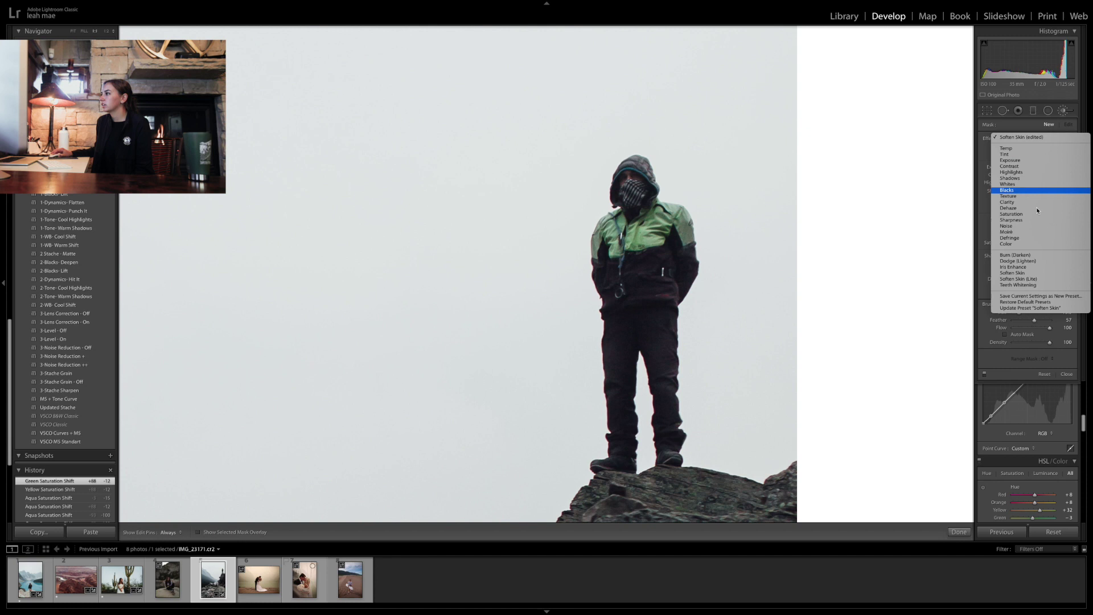
{"action": "left_click", "coordinate": [1036, 273]}
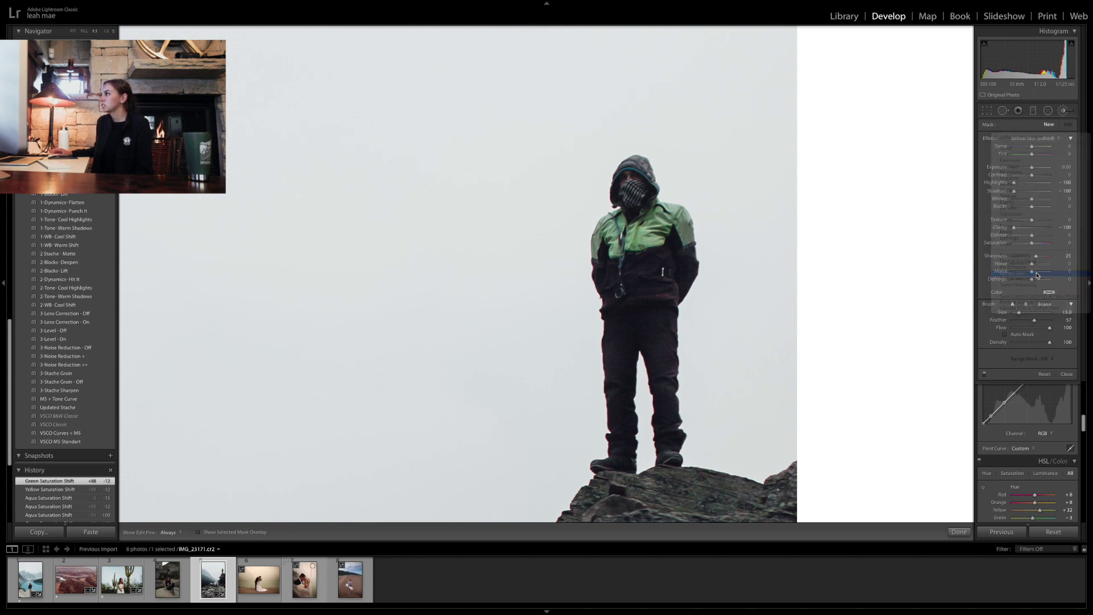
{"action": "left_click", "coordinate": [1032, 228]}
{"action": "left_click", "coordinate": [1032, 256]}
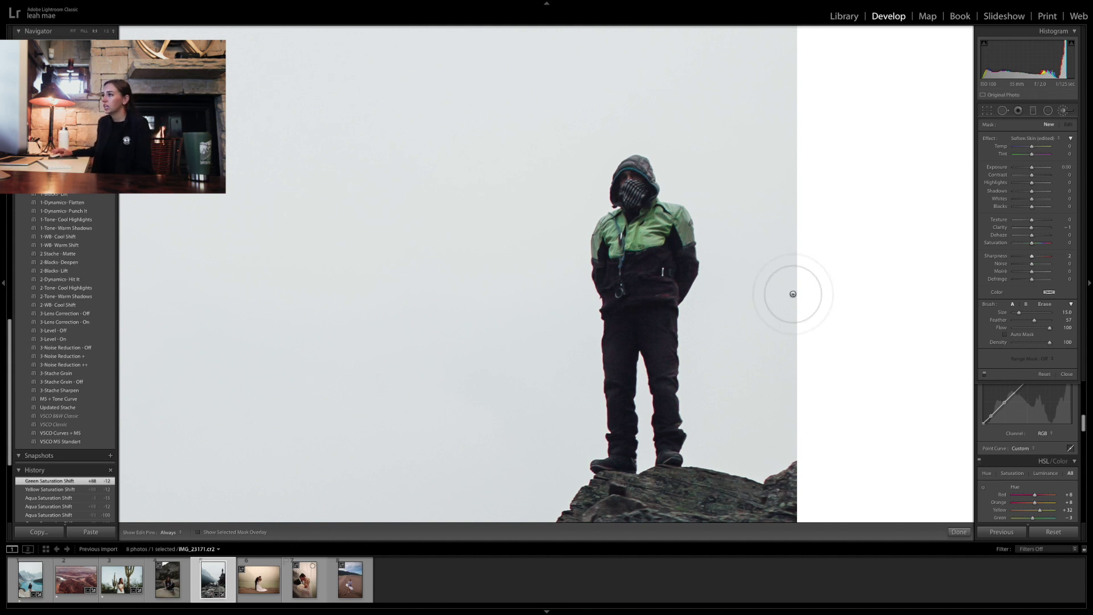
Set the brush to Highlights −100 and Shadows −31, reduce its size and paint over the figure's green jacket
{"action": "mouse_move", "coordinate": [1032, 183]}
{"action": "left_mouse_down"}
{"action": "mouse_move", "coordinate": [1013, 182]}
{"action": "mouse_move", "coordinate": [1026, 194]}
{"action": "left_mouse_up"}
{"action": "scroll", "coordinate": [617, 223], "scroll_direction": "down", "scroll_amount": 5}
{"action": "key", "text": "h"}
{"action": "mouse_move", "coordinate": [618, 224]}
{"action": "left_mouse_down"}
{"action": "mouse_move", "coordinate": [608, 261]}
{"action": "mouse_move", "coordinate": [661, 244]}
{"action": "mouse_move", "coordinate": [660, 218]}
{"action": "mouse_move", "coordinate": [671, 212]}
{"action": "mouse_move", "coordinate": [684, 244]}
{"action": "mouse_move", "coordinate": [675, 265]}
{"action": "mouse_move", "coordinate": [635, 278]}
{"action": "mouse_move", "coordinate": [668, 293]}
{"action": "mouse_move", "coordinate": [621, 289]}
{"action": "mouse_move", "coordinate": [604, 263]}
{"action": "mouse_move", "coordinate": [628, 296]}
{"action": "mouse_move", "coordinate": [656, 280]}
{"action": "mouse_move", "coordinate": [672, 248]}
{"action": "mouse_move", "coordinate": [677, 271]}
{"action": "mouse_move", "coordinate": [684, 241]}
{"action": "mouse_move", "coordinate": [660, 223]}
{"action": "mouse_move", "coordinate": [605, 257]}
{"action": "mouse_move", "coordinate": [604, 238]}
{"action": "mouse_move", "coordinate": [620, 279]}
{"action": "left_mouse_up"}
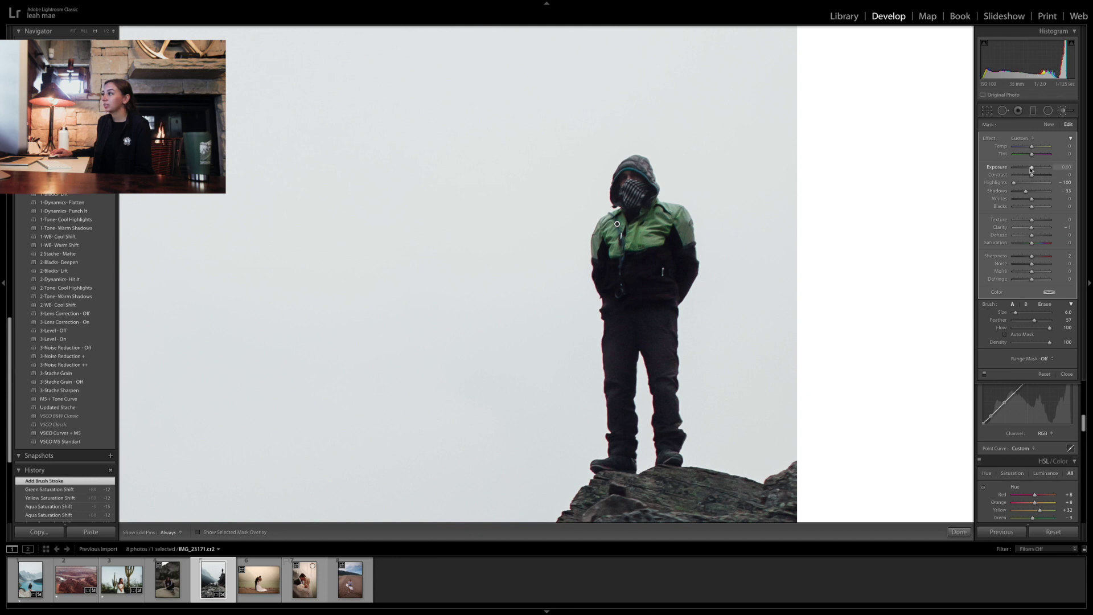
Set the jacket brush adjustment to Exposure 0.07 and Saturation −100 and finish the brush edit
{"action": "left_click_drag", "start_coordinate": [1030, 168], "coordinate": [1005, 173]}
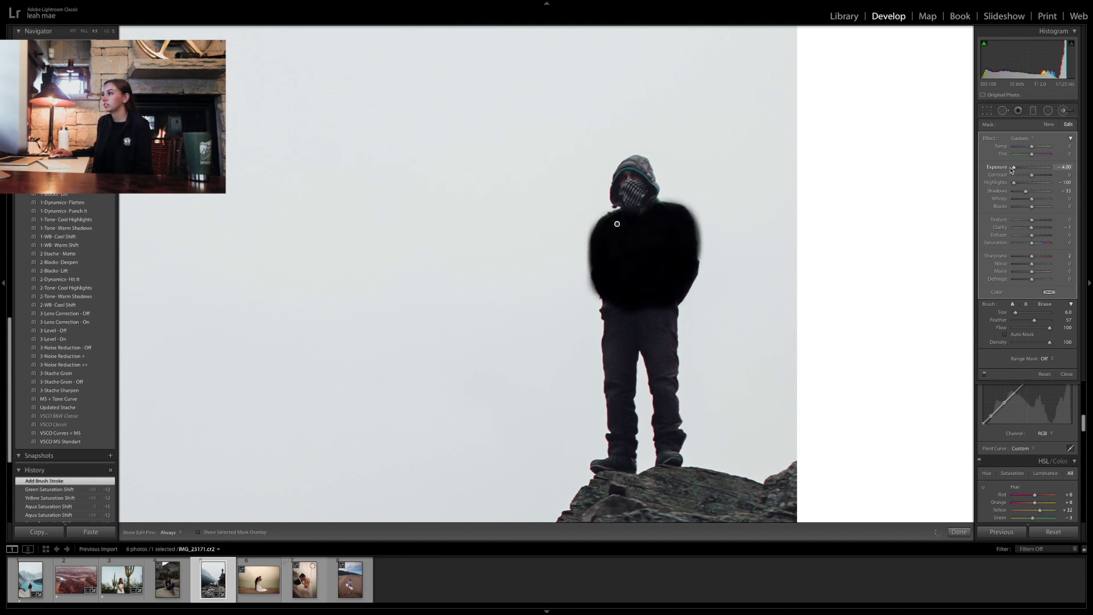
{"action": "left_click_drag", "start_coordinate": [1014, 169], "coordinate": [1034, 171]}
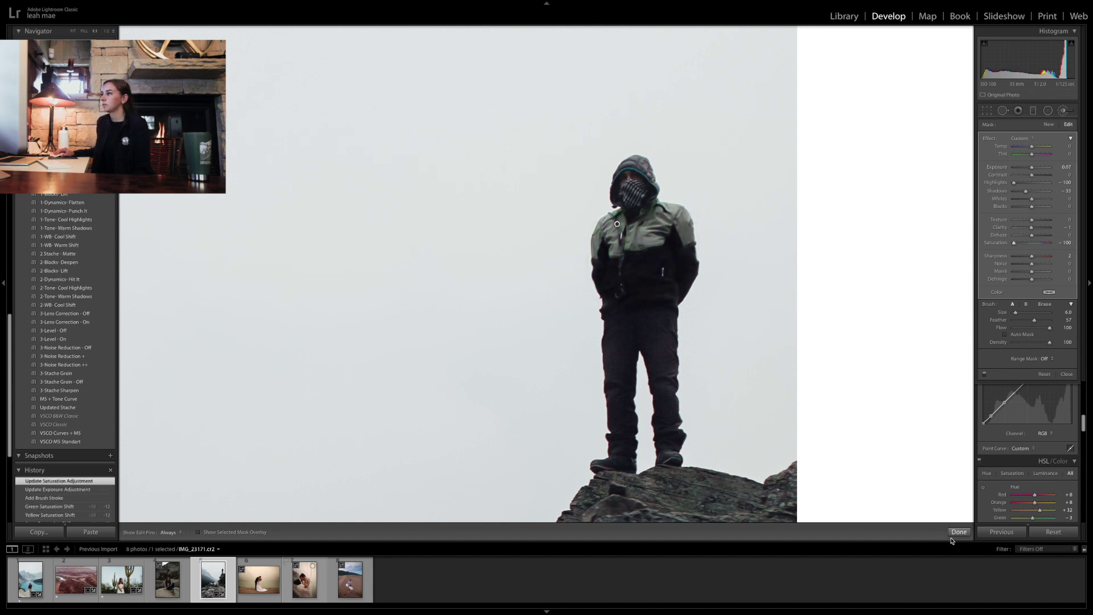
{"action": "left_click", "coordinate": [959, 532]}
{"action": "left_click", "coordinate": [536, 324]}
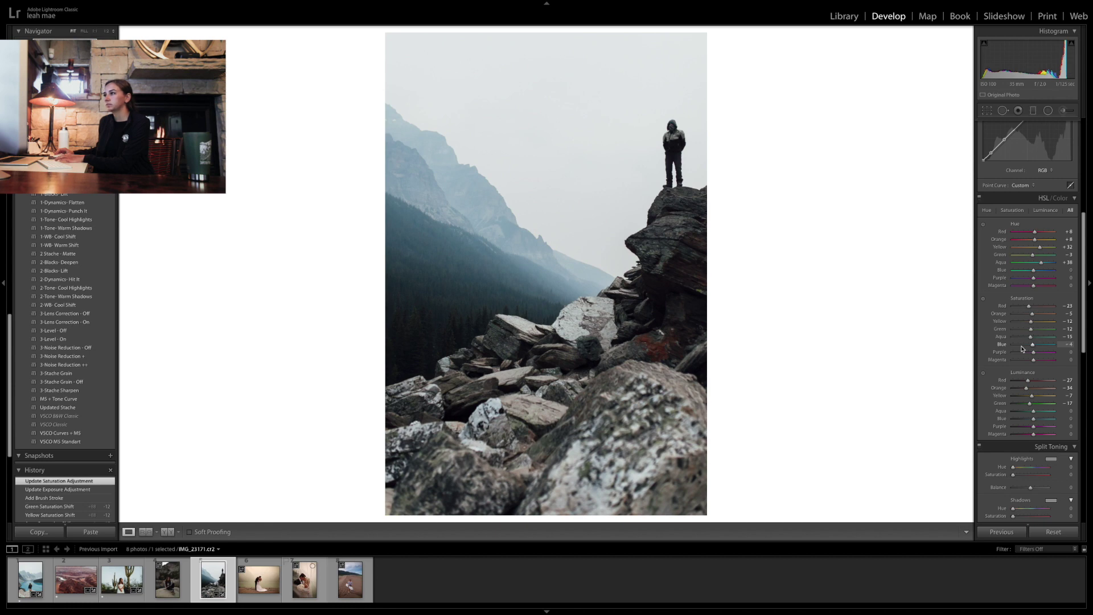
Set the Blue saturation to +1 and straighten the mountain photo to a crop angle of −3.28
{"action": "left_click_drag", "start_coordinate": [1022, 349], "coordinate": [1022, 349]}
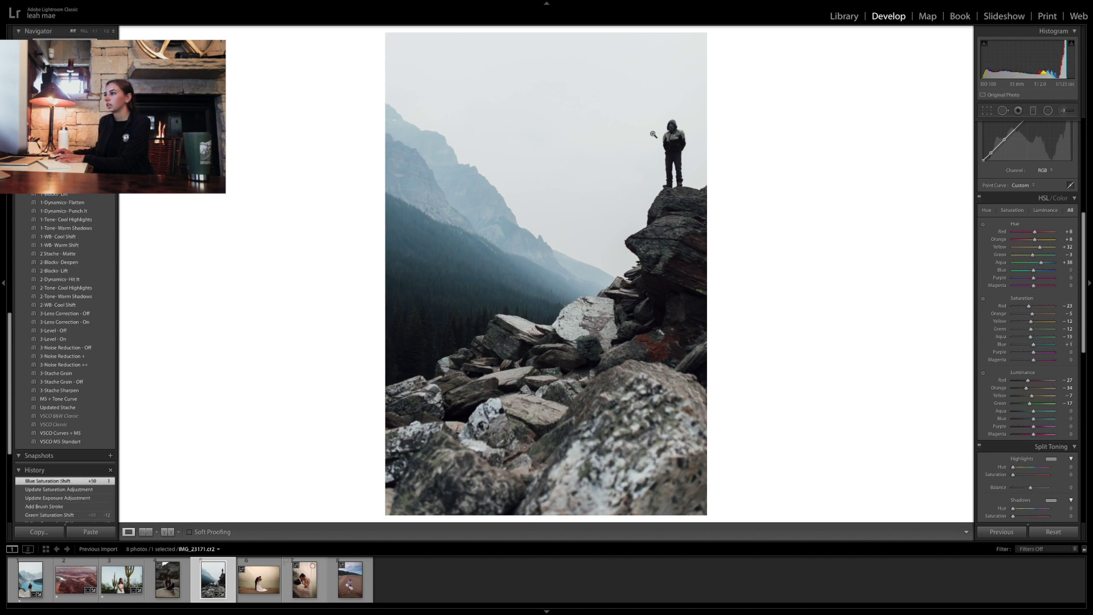
{"action": "left_click", "coordinate": [987, 110]}
{"action": "left_click_drag", "start_coordinate": [800, 142], "coordinate": [810, 175]}
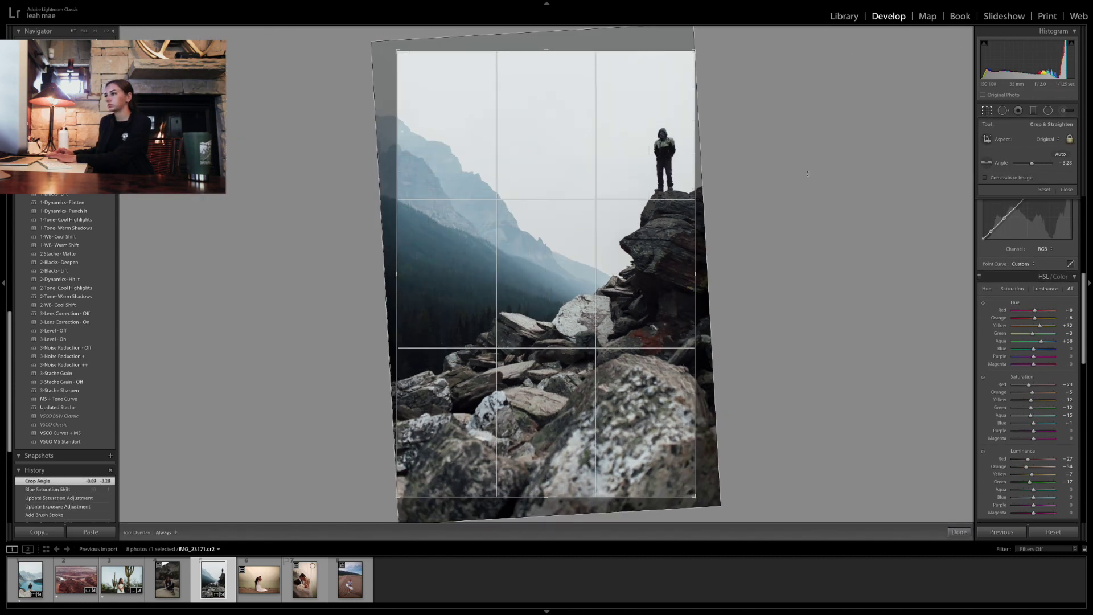
{"action": "key", "text": "Return"}
Compare the edited mountain photo with its unedited version
{"action": "key", "text": "backslash"}
{"action": "key", "text": "backslash"}
Add a slanted graduated filter over the foreground rocks with Highlights −4, Shadows 0 and Exposure 0.20
{"action": "left_click", "coordinate": [1033, 111]}
{"action": "left_click_drag", "start_coordinate": [561, 336], "coordinate": [589, 450]}
{"action": "left_click", "coordinate": [1032, 182]}
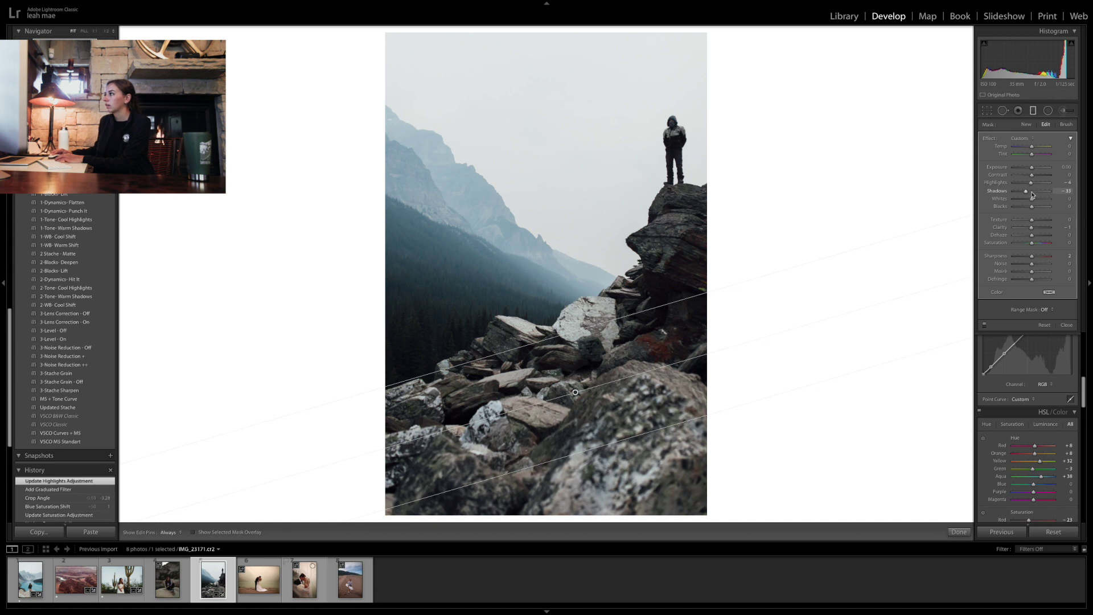
{"action": "left_click", "coordinate": [1032, 191]}
{"action": "left_click", "coordinate": [1030, 167]}
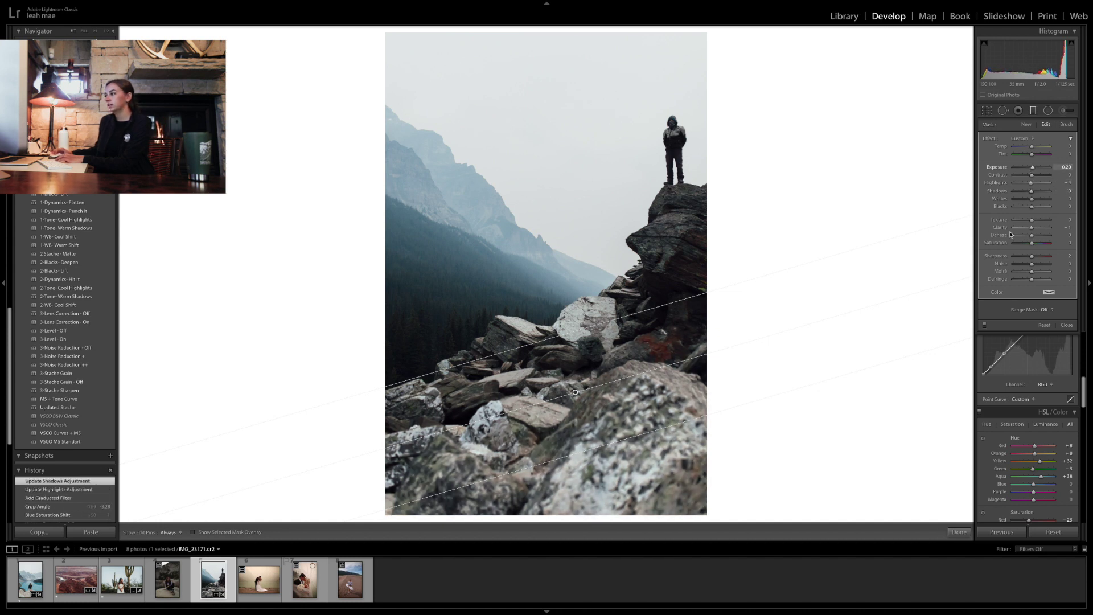
{"action": "left_click", "coordinate": [959, 532]}
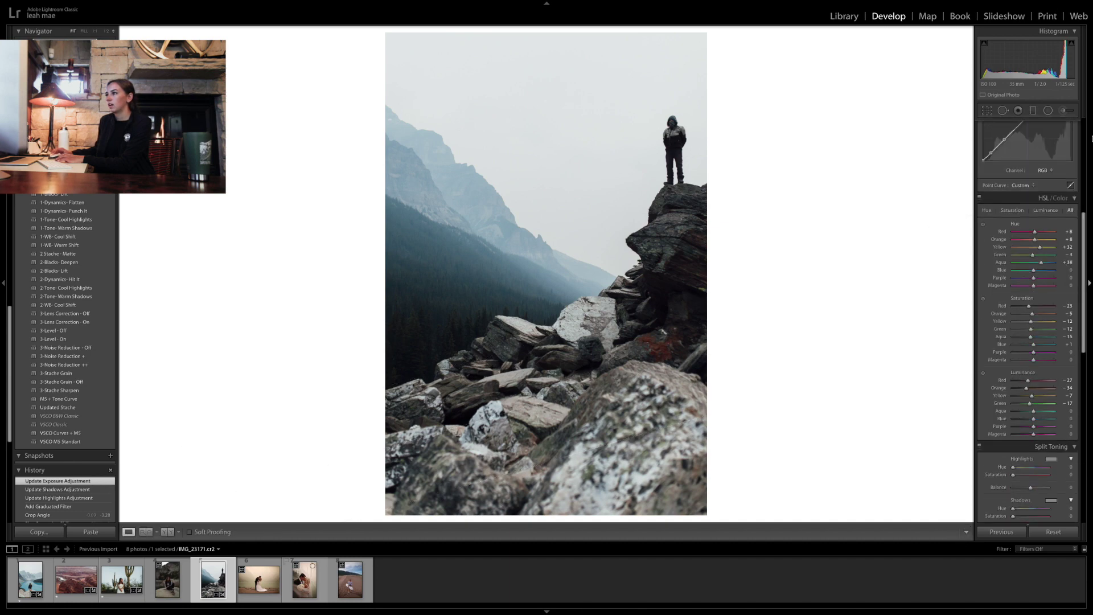
Set the mountain photo's Shadows to +67 and Dehaze to +10
{"action": "scroll", "coordinate": [1036, 216], "scroll_direction": "up", "scroll_amount": 5}
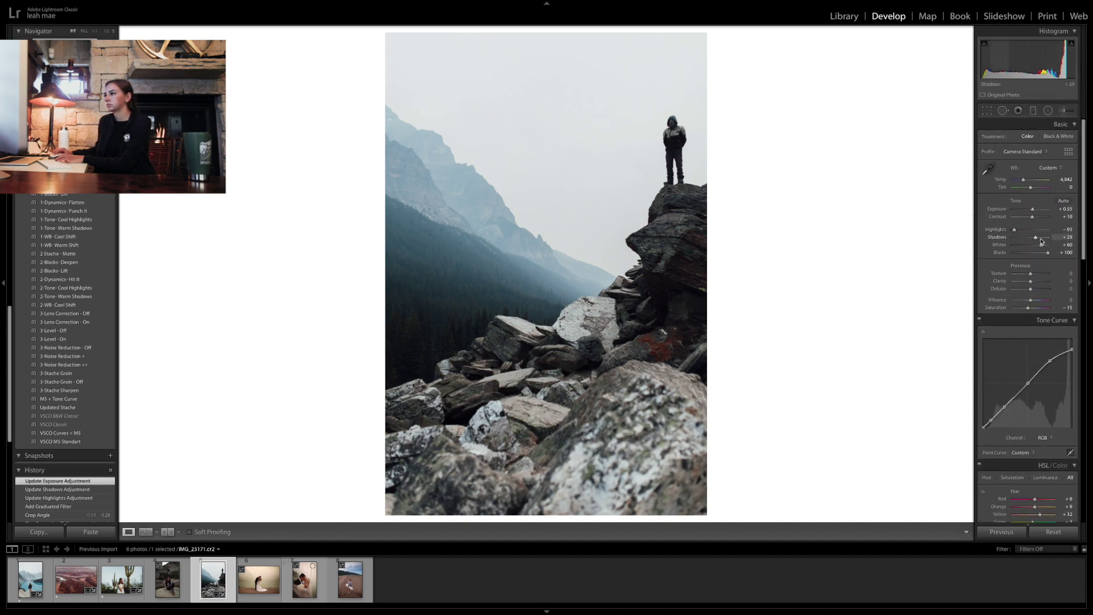
{"action": "left_click_drag", "start_coordinate": [1041, 240], "coordinate": [1043, 240]}
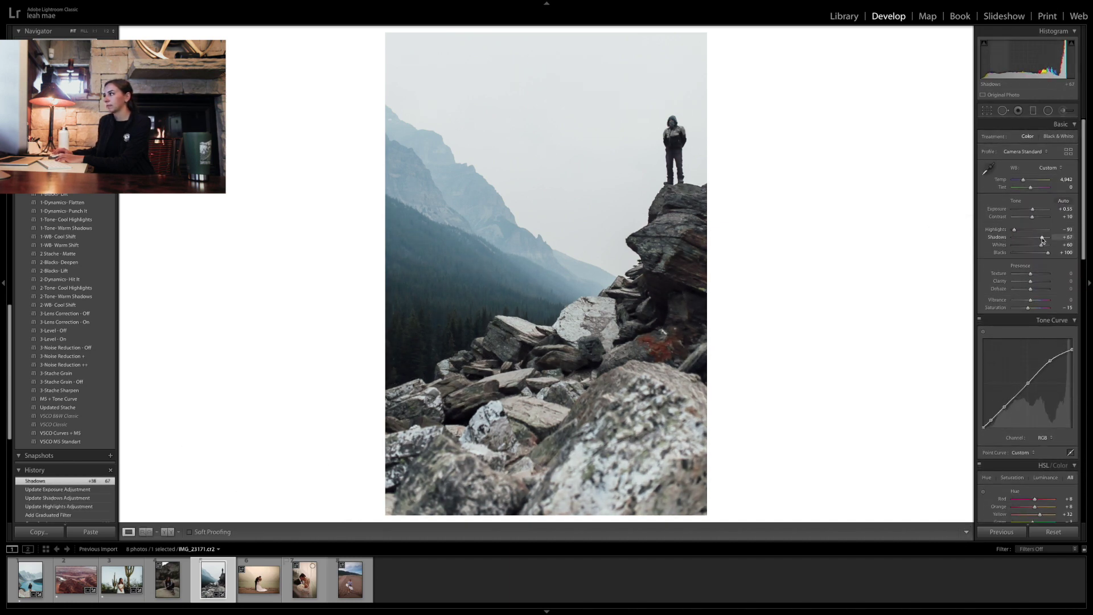
{"action": "scroll", "coordinate": [1042, 293], "scroll_direction": "up", "scroll_amount": 2}
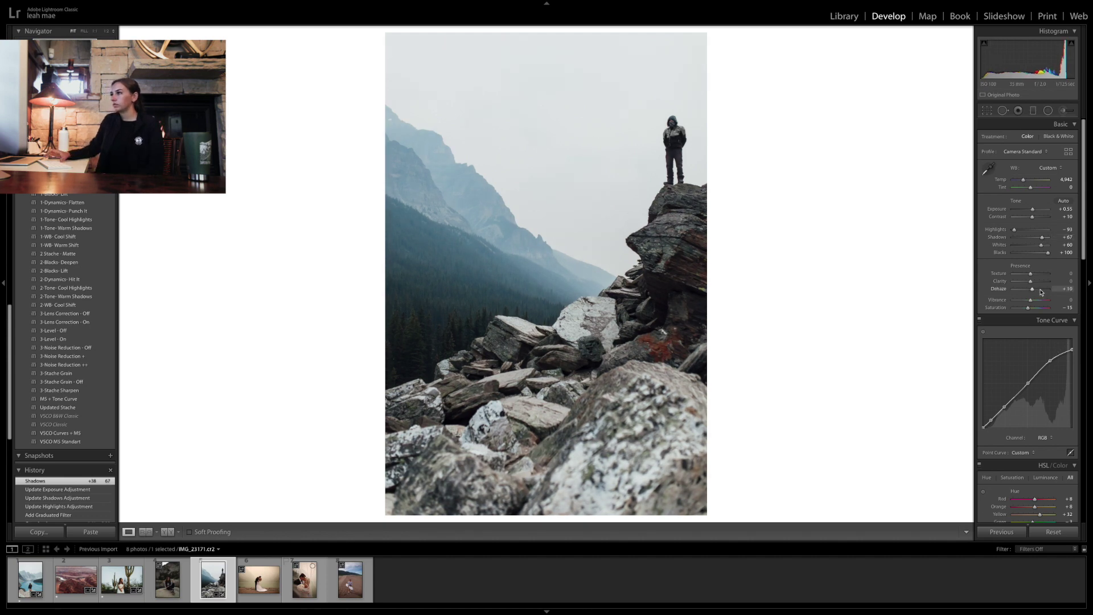
{"action": "key", "text": "bracketright"}
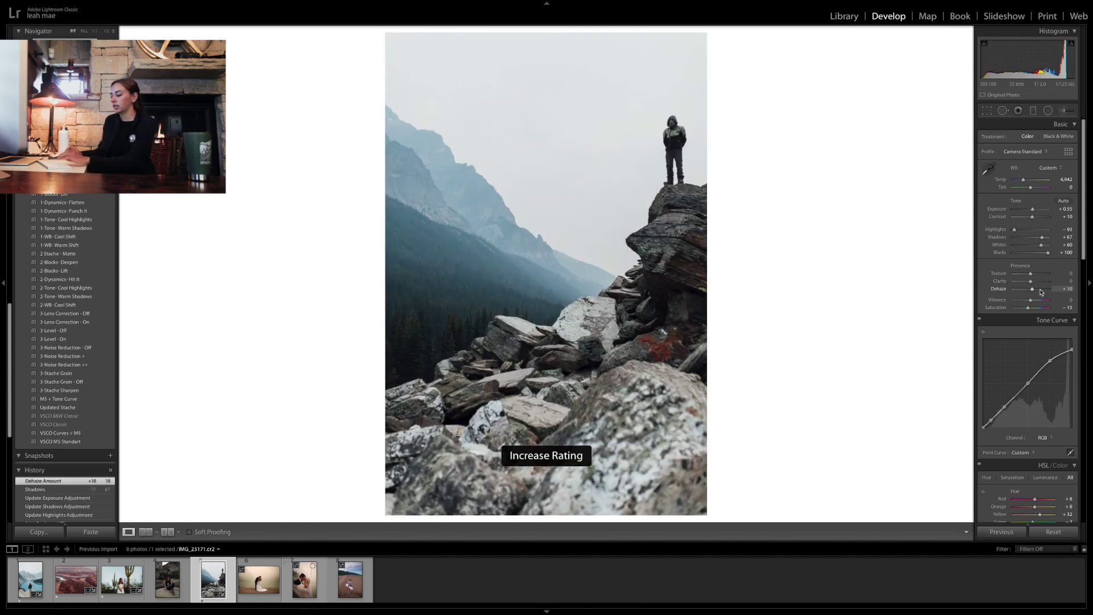
Delete the brush adjustment on the hiker's jacket and finish brush editing
{"action": "left_click", "coordinate": [1063, 111]}
{"action": "left_click", "coordinate": [672, 134]}
{"action": "key", "text": "Delete"}
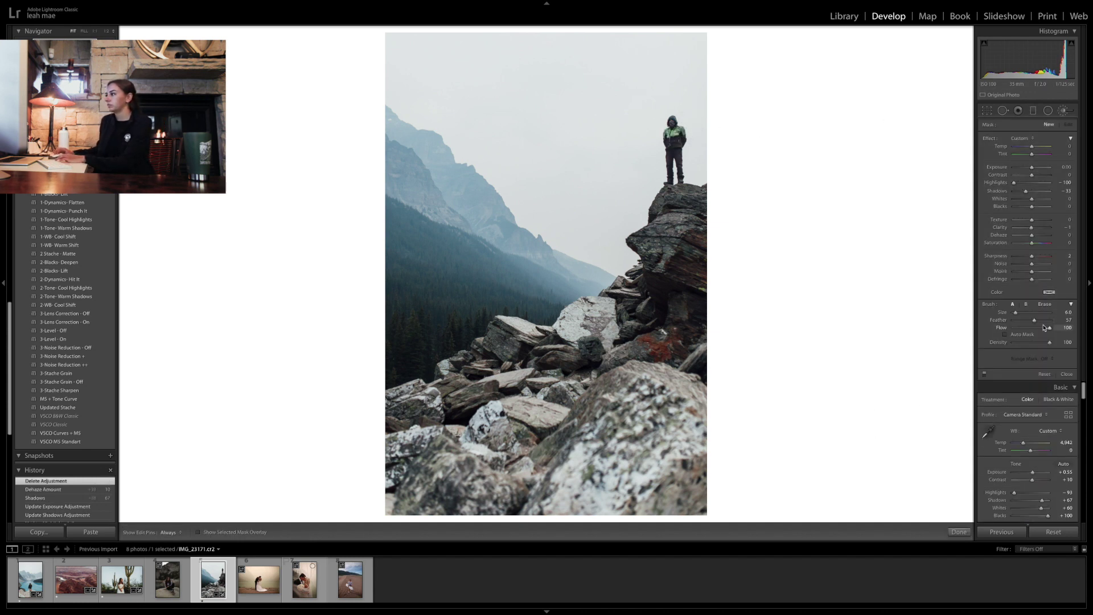
{"action": "left_click", "coordinate": [959, 532]}
Set Yellow saturation to −33, Green hue to +10 and Green saturation to −100 in the mountain photo
{"action": "scroll", "coordinate": [1037, 399], "scroll_direction": "down", "scroll_amount": 5}
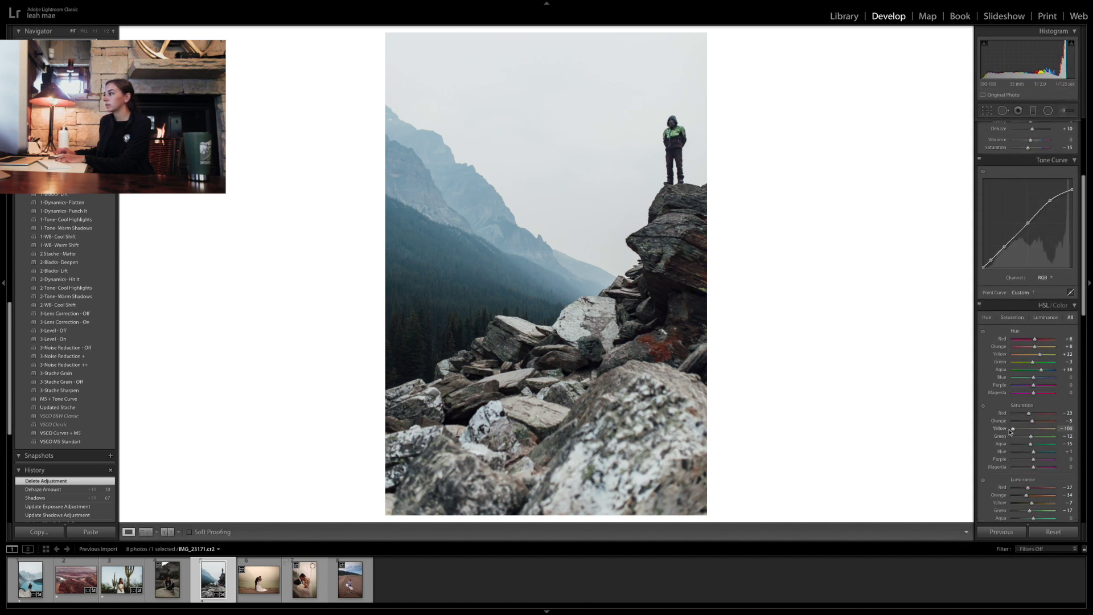
{"action": "left_click_drag", "start_coordinate": [1028, 432], "coordinate": [1058, 440]}
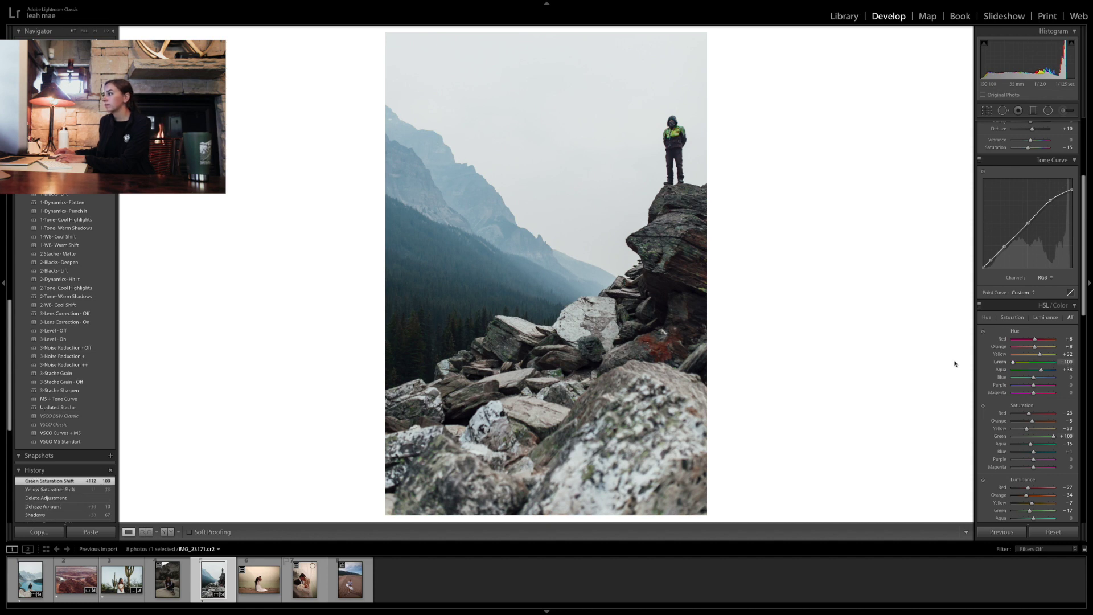
{"action": "left_click_drag", "start_coordinate": [1035, 365], "coordinate": [1036, 364]}
{"action": "left_click_drag", "start_coordinate": [1053, 436], "coordinate": [1030, 440]}
{"action": "left_click_drag", "start_coordinate": [1015, 439], "coordinate": [989, 438]}
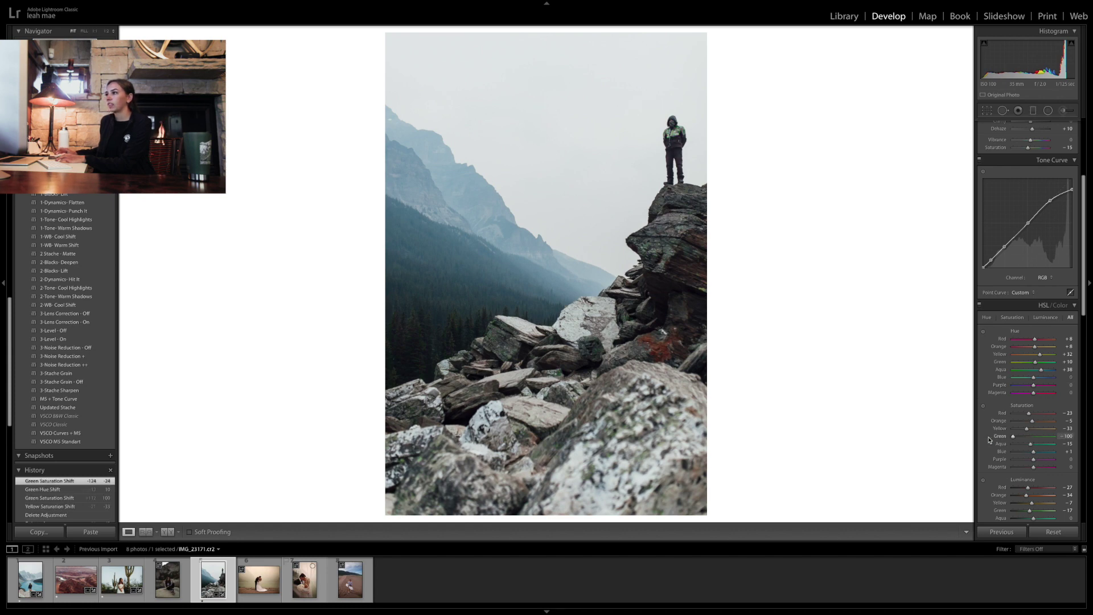
Compare the mountain photo with its unedited version and increase its rating
{"action": "key", "text": "backslash"}
{"action": "key", "text": "backslash"}
{"action": "key", "text": "bracketright"}
Apply the VSCO Curves + MS preset to the next photo, the kissing wedding couple, and set Temp to 3,904 and Exposure to −0.35
{"action": "key", "text": "Right"}
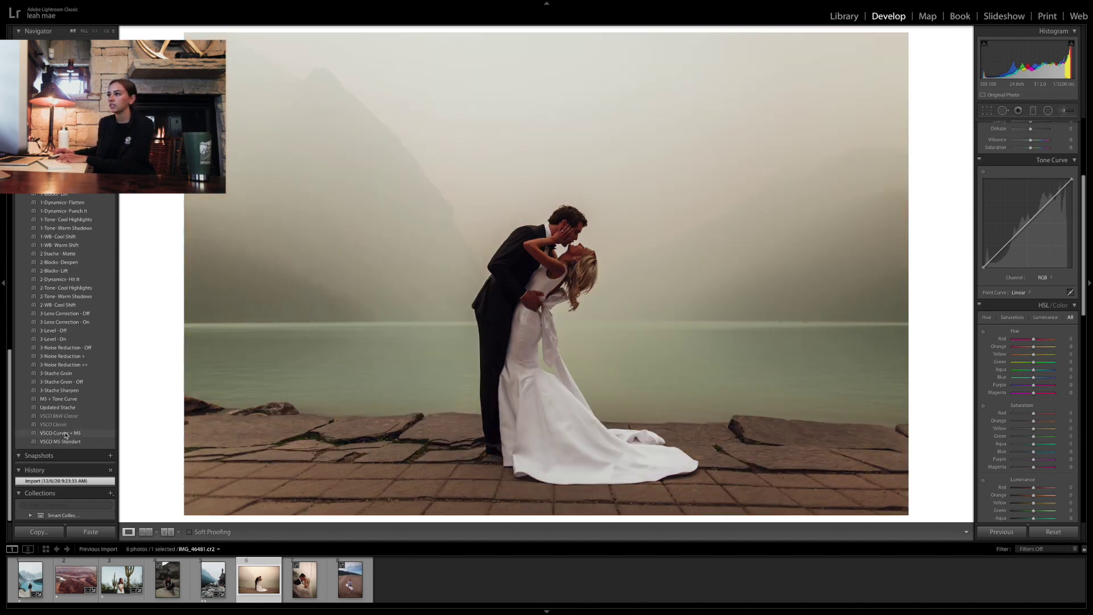
{"action": "left_click", "coordinate": [65, 434]}
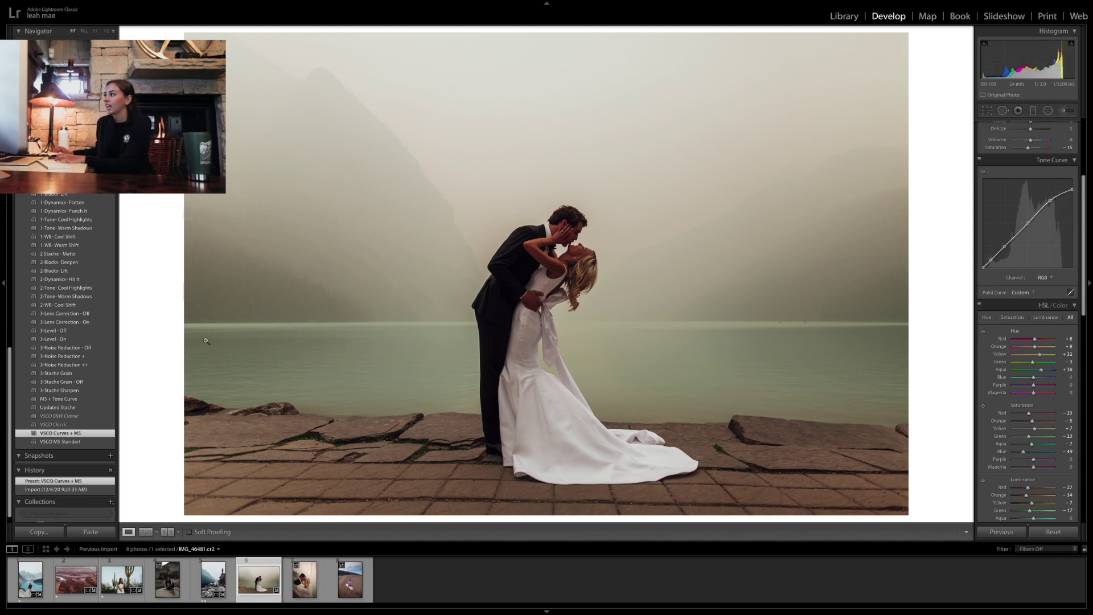
{"action": "scroll", "coordinate": [1028, 240], "scroll_direction": "up", "scroll_amount": 5}
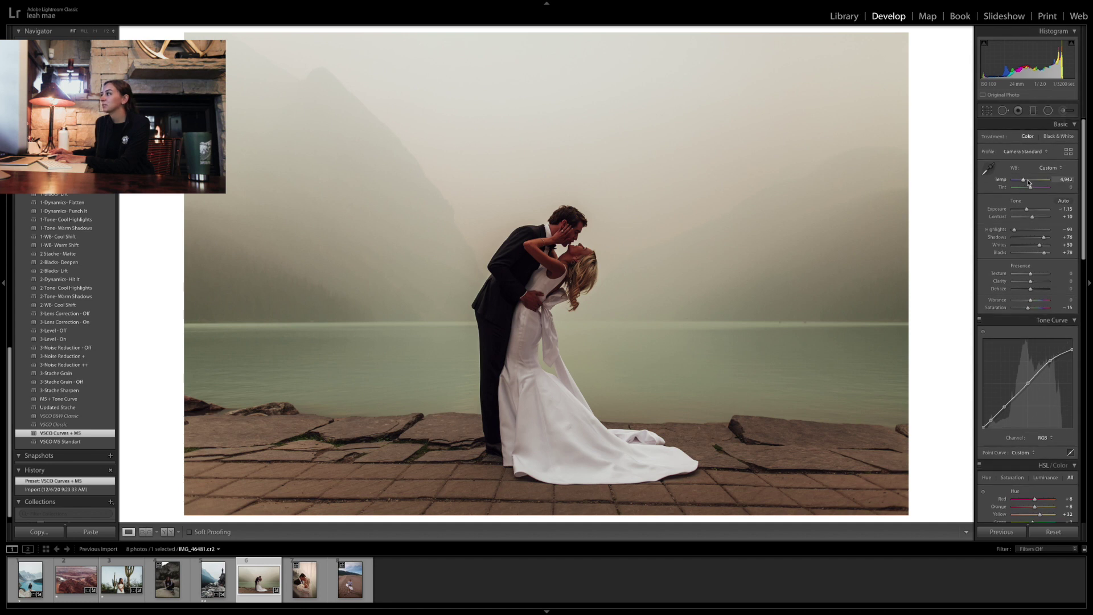
{"action": "left_click_drag", "start_coordinate": [1023, 182], "coordinate": [1023, 182]}
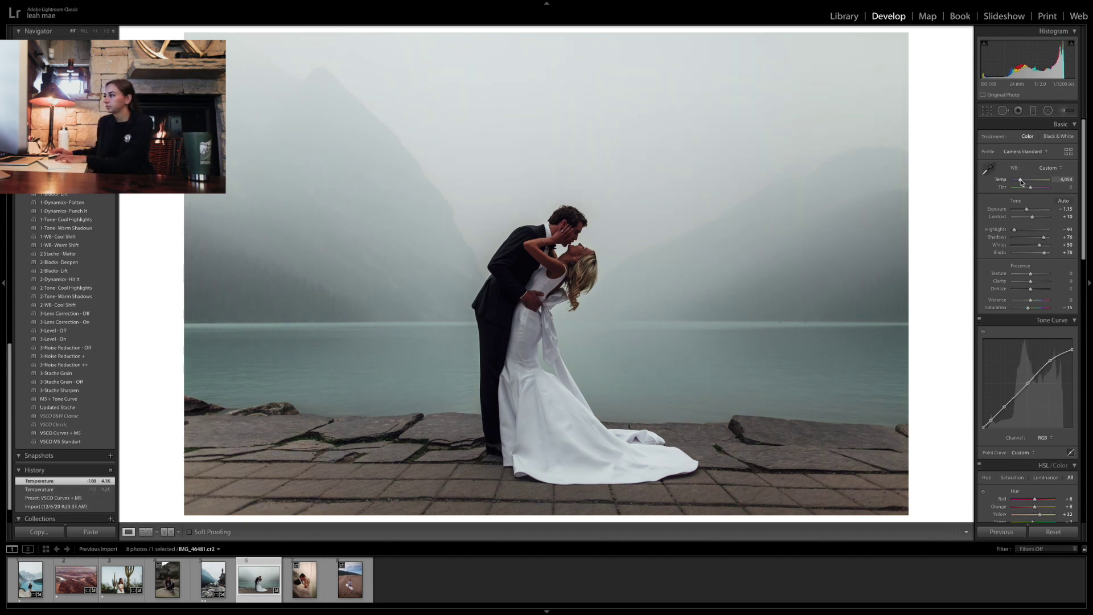
{"action": "left_click_drag", "start_coordinate": [1022, 211], "coordinate": [1022, 182]}
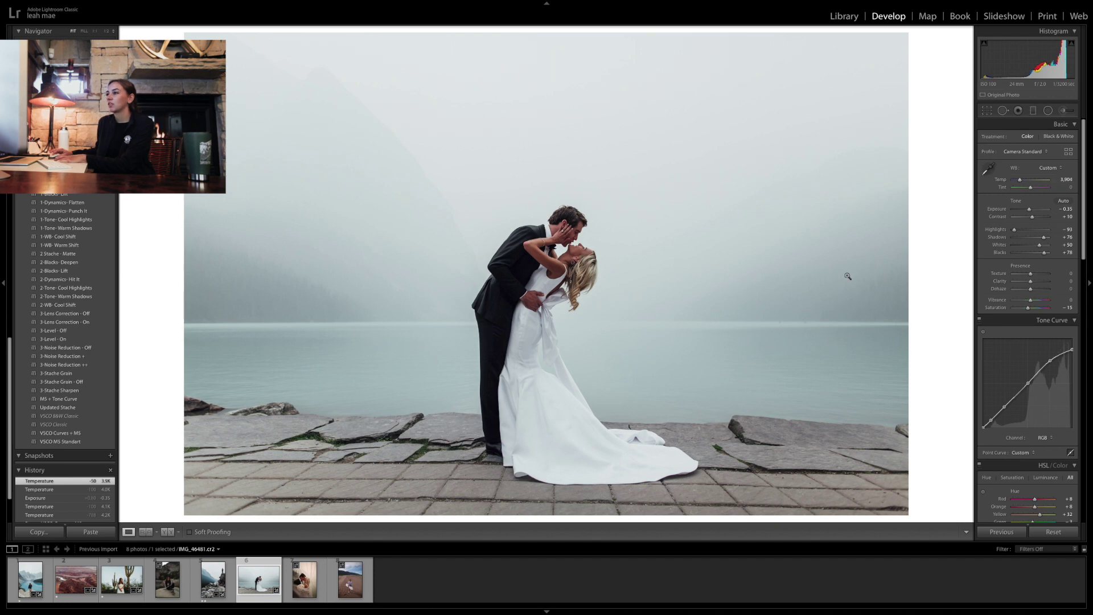
Adjust the couple's skin tones by setting Orange hue to +18, Orange saturation to +30 and Orange luminance to +11
{"action": "left_click", "coordinate": [548, 243]}
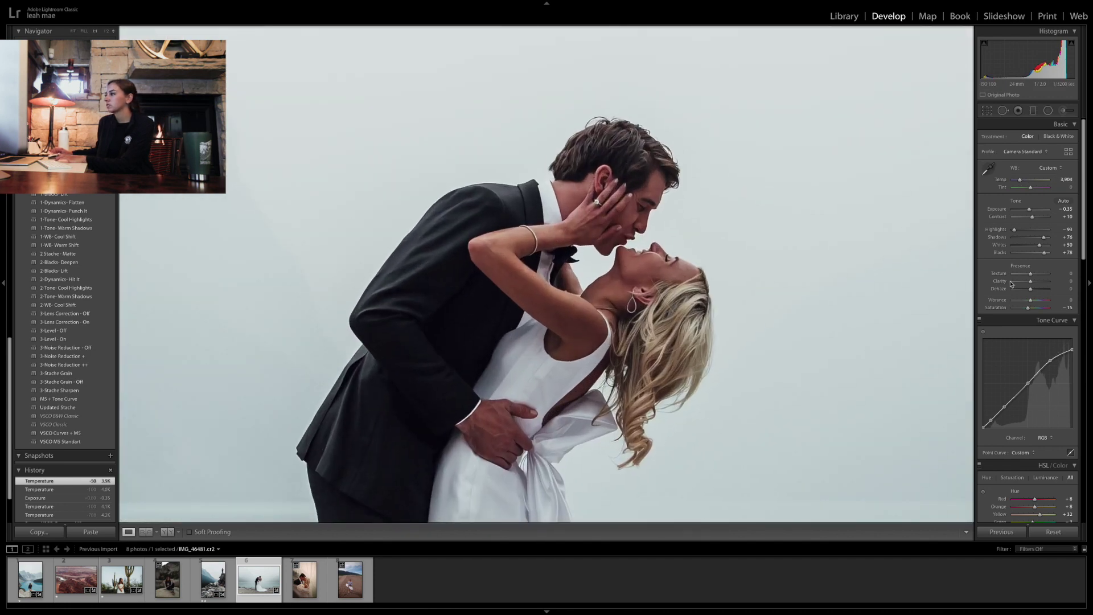
{"action": "scroll", "coordinate": [1032, 288], "scroll_direction": "down", "scroll_amount": 5}
{"action": "scroll", "coordinate": [1032, 288], "scroll_direction": "down", "scroll_amount": 2}
{"action": "left_click_drag", "start_coordinate": [1032, 229], "coordinate": [1037, 230]}
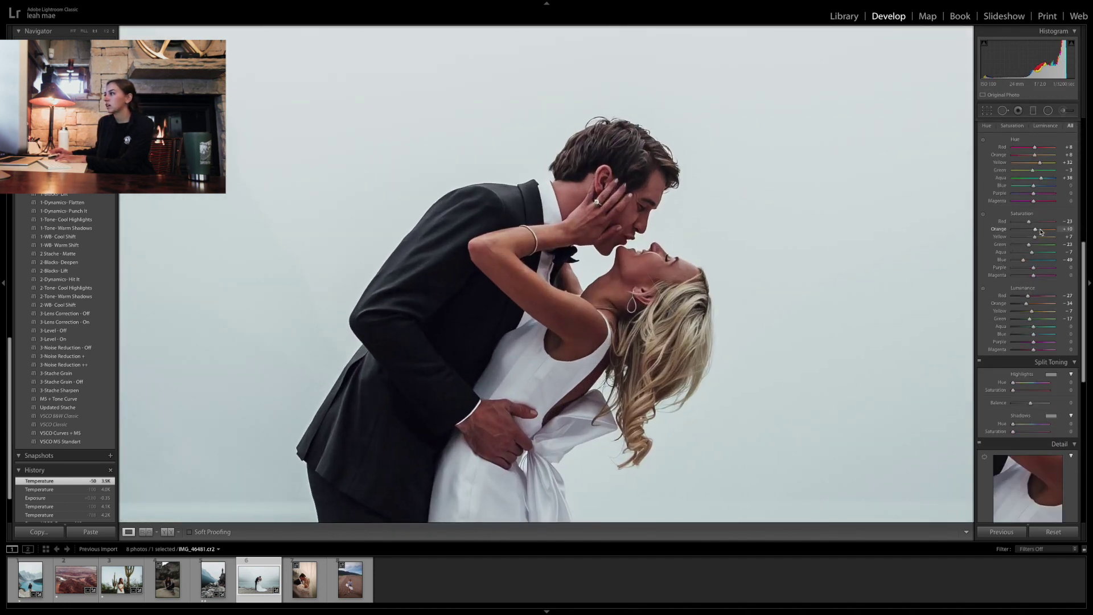
{"action": "left_click_drag", "start_coordinate": [1027, 304], "coordinate": [1035, 306]}
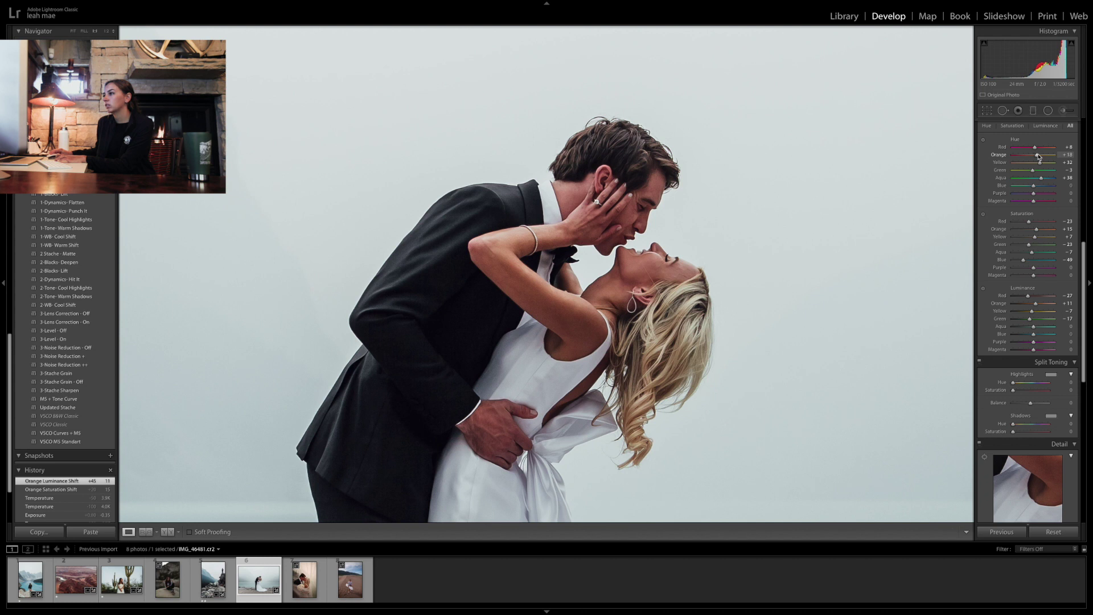
{"action": "left_click_drag", "start_coordinate": [1039, 156], "coordinate": [1039, 157]}
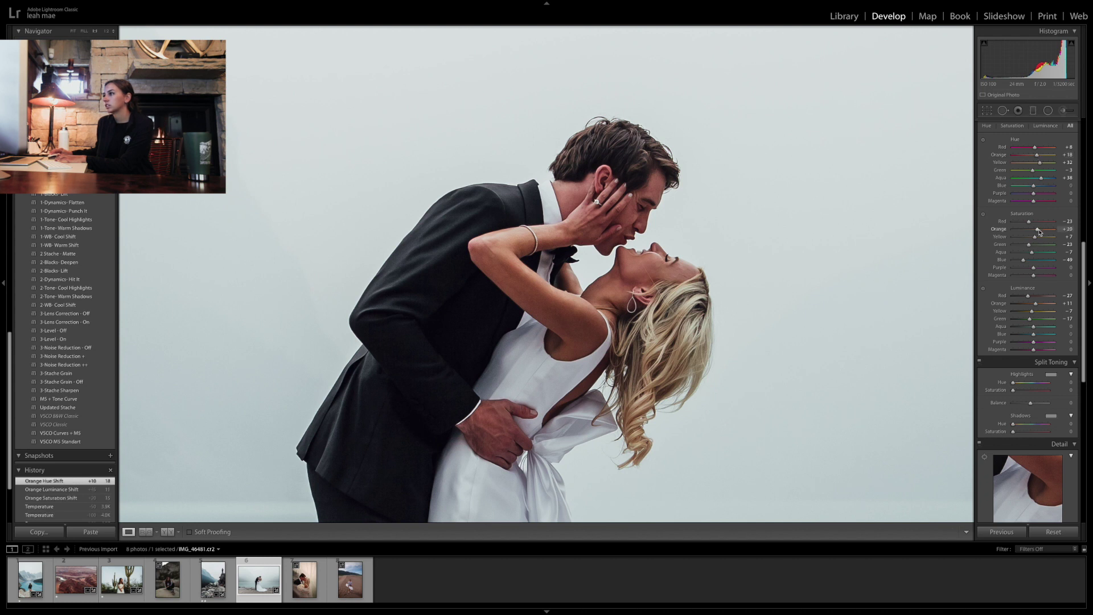
{"action": "left_click_drag", "start_coordinate": [1040, 231], "coordinate": [1040, 231]}
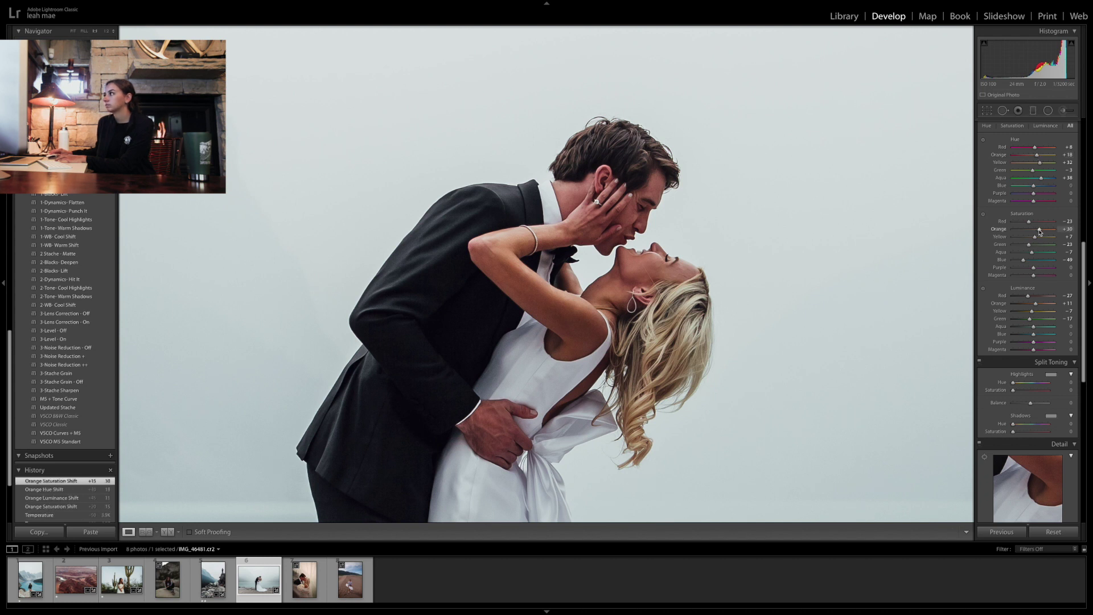
Paint a Soften Skin brush adjustment over the couple's faces, the bride's arm and shoulder, and the groom's hand
{"action": "left_click", "coordinate": [1064, 111]}
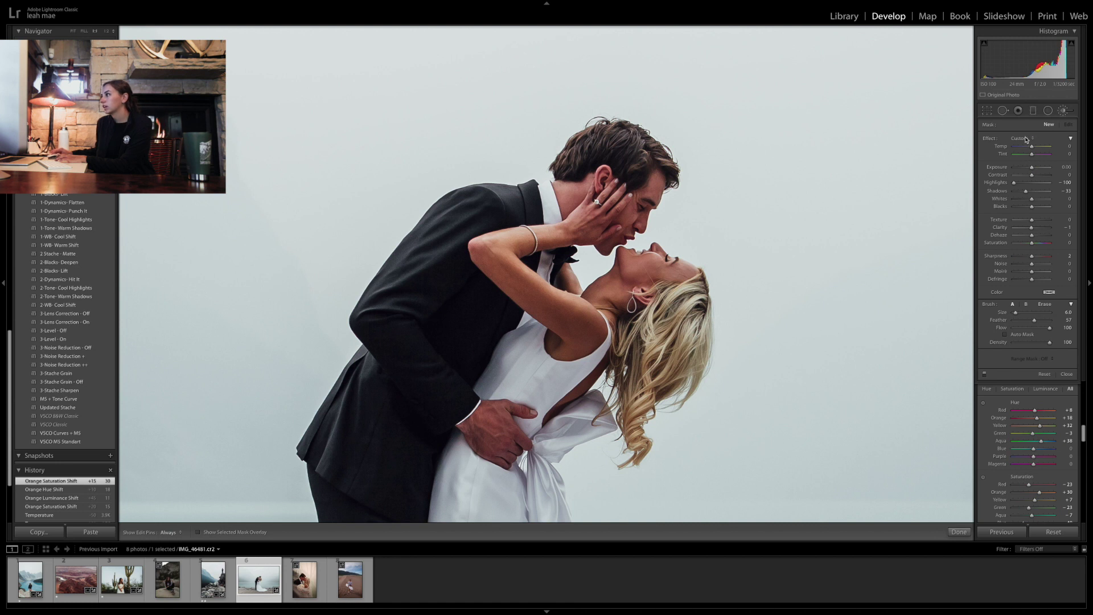
{"action": "left_click", "coordinate": [1029, 138]}
{"action": "left_click", "coordinate": [1034, 273]}
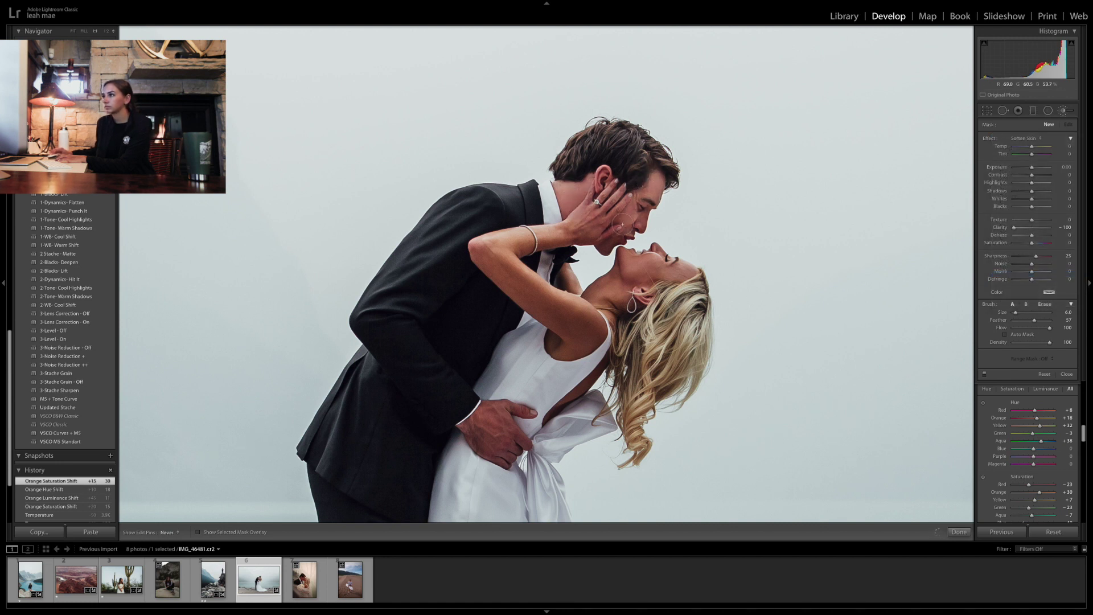
{"action": "left_click_drag", "start_coordinate": [495, 241], "coordinate": [480, 257]}
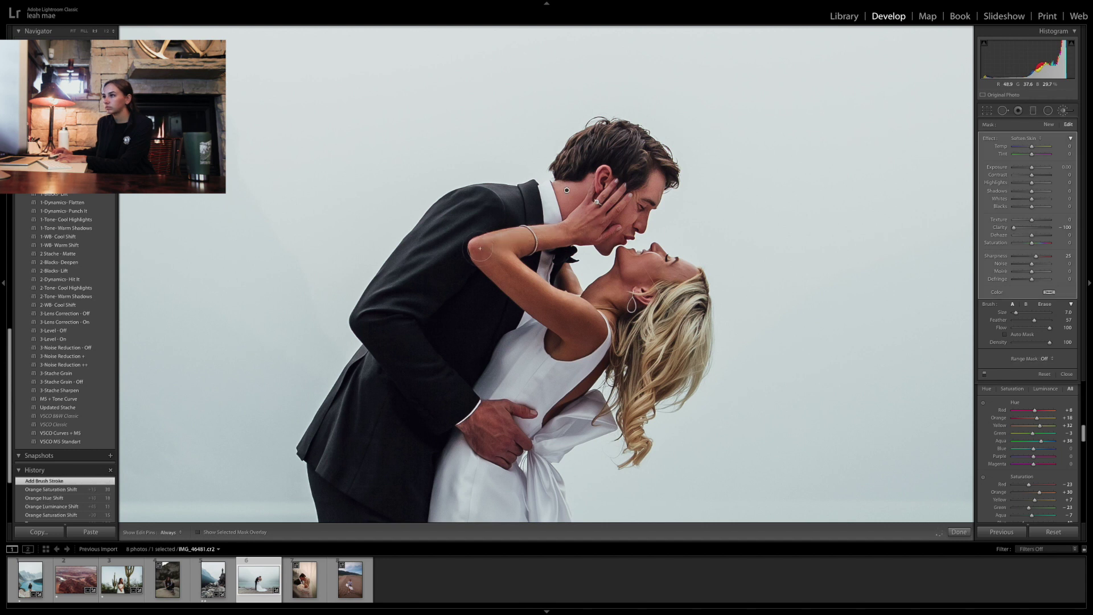
{"action": "scroll", "coordinate": [580, 317], "scroll_direction": "up", "scroll_amount": 1}
{"action": "left_click_drag", "start_coordinate": [580, 318], "coordinate": [593, 333]}
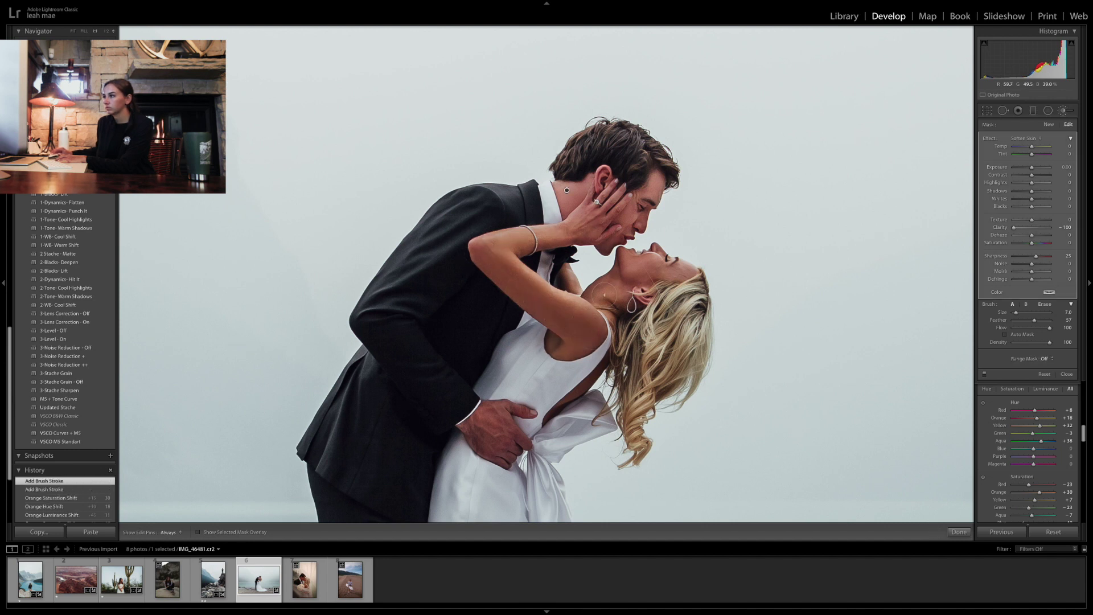
{"action": "left_click", "coordinate": [685, 268]}
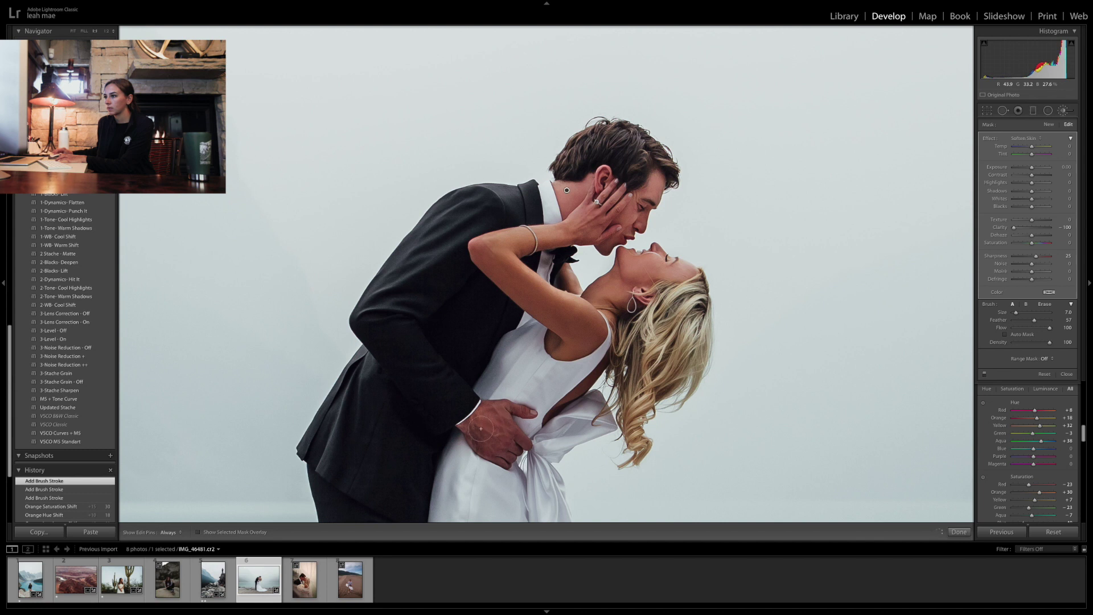
{"action": "left_click", "coordinate": [506, 453]}
Set the skin brush adjustment to Clarity −25 and Texture −22 and finish the brush edit
{"action": "left_click_drag", "start_coordinate": [1014, 227], "coordinate": [1028, 224]}
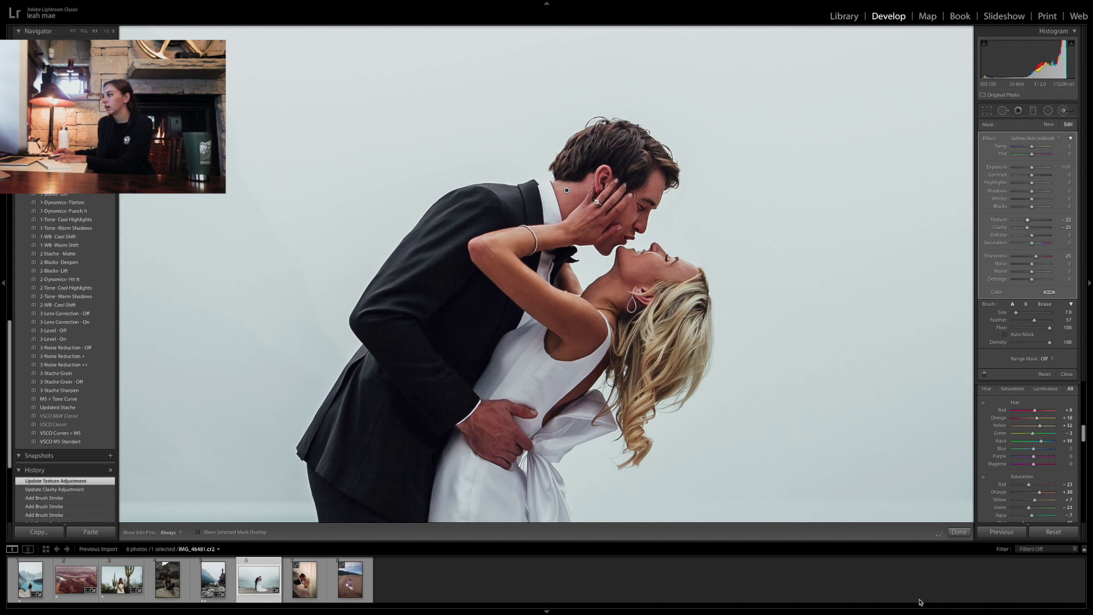
{"action": "left_click", "coordinate": [959, 532]}
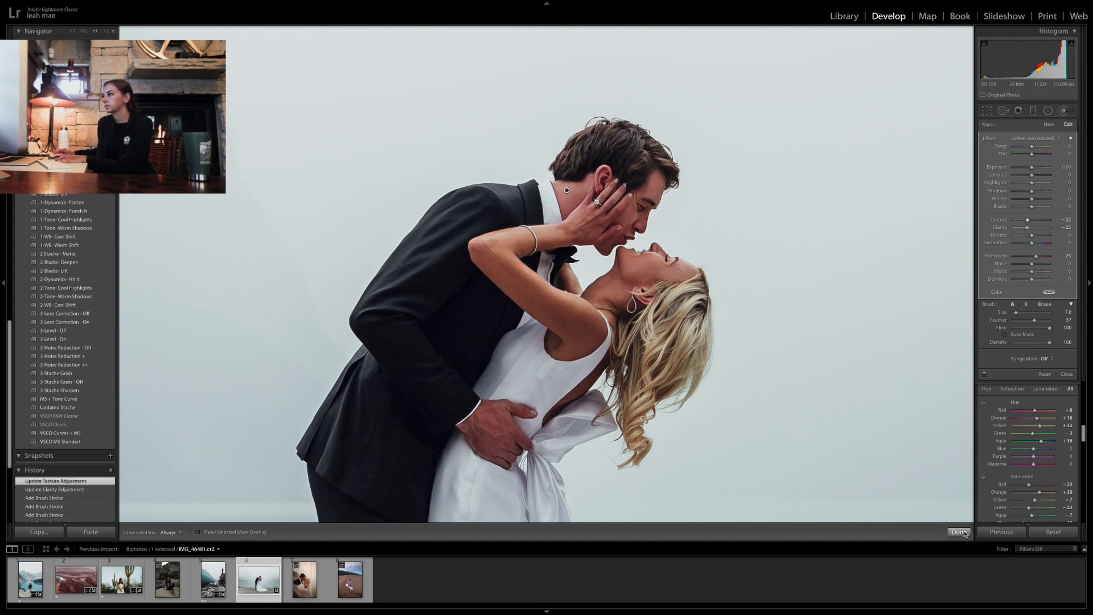
{"action": "left_click", "coordinate": [625, 313]}
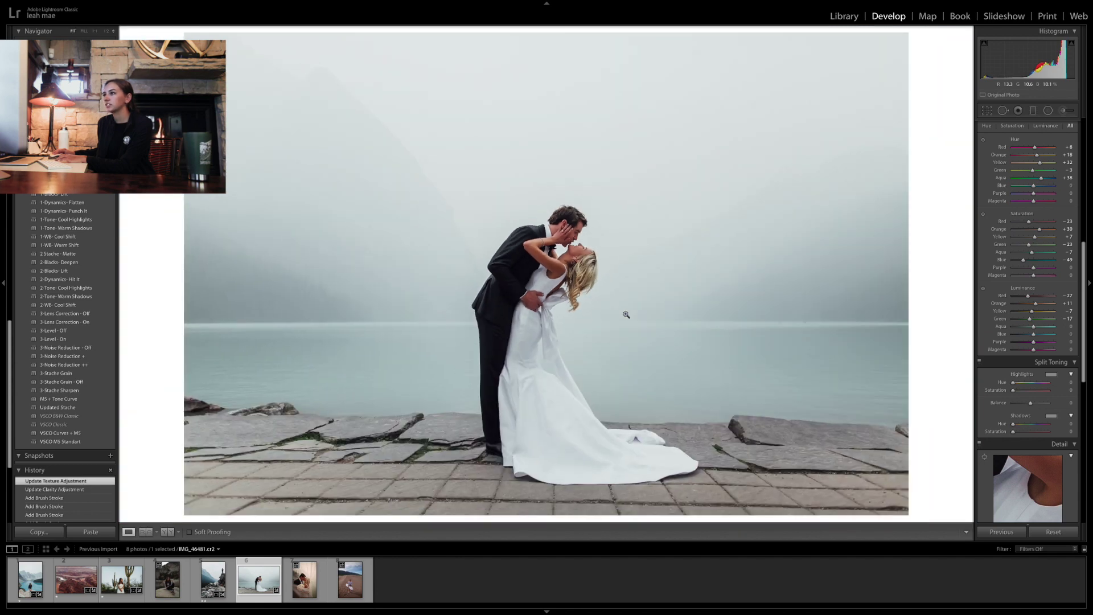
Set the wedding photo's Whites to +55
{"action": "scroll", "coordinate": [1037, 256], "scroll_direction": "up", "scroll_amount": 6}
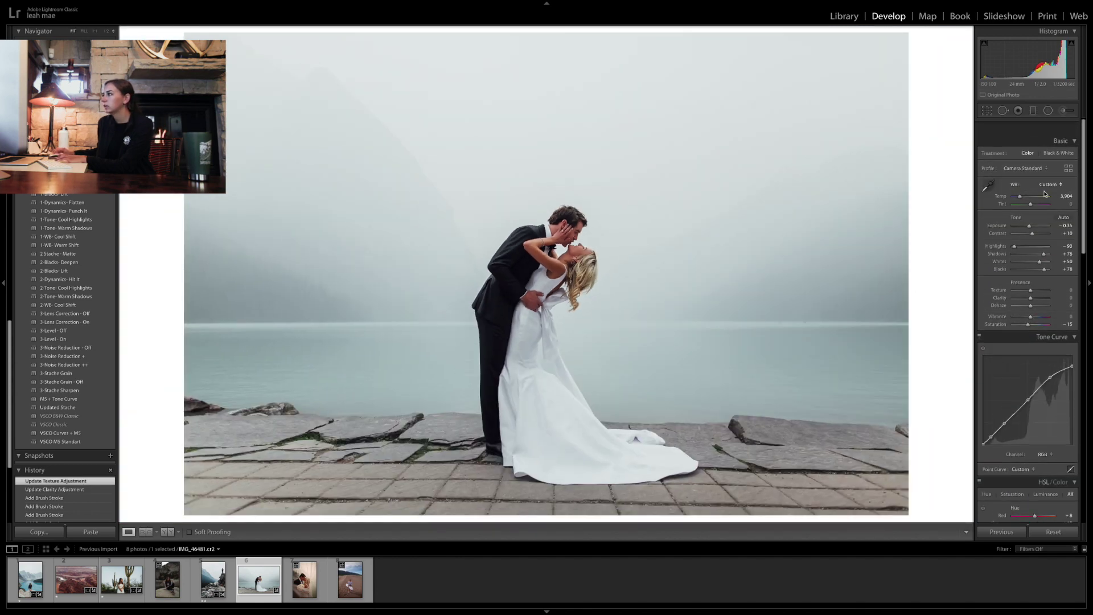
{"action": "key", "text": "Up"}
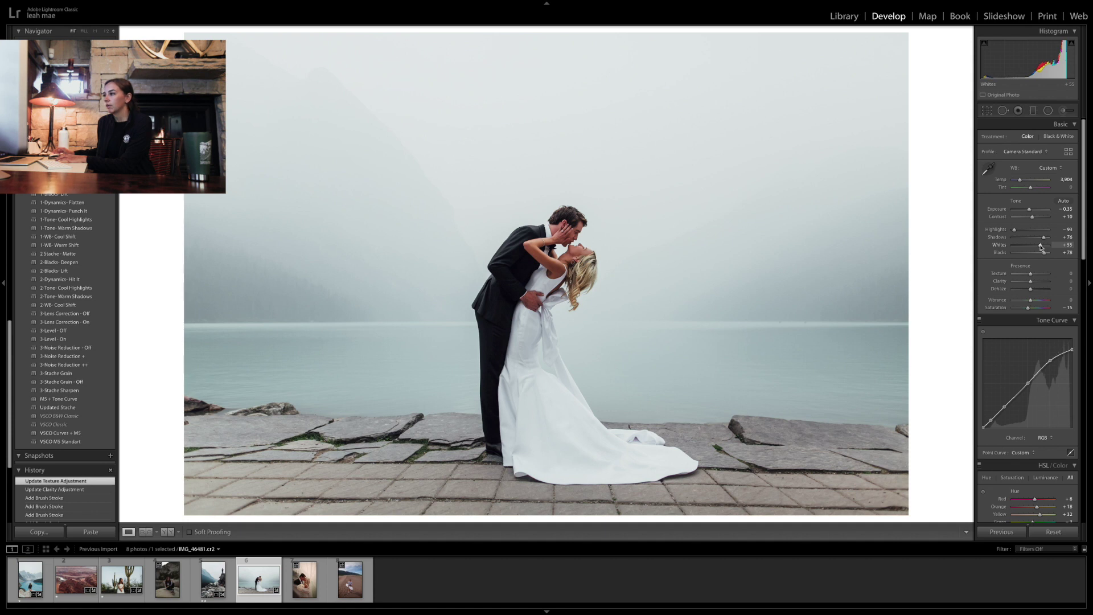
Tune the lake colors with Blue saturation +19, Aqua saturation +5, Aqua luminance −60 and Blue luminance +2
{"action": "scroll", "coordinate": [1038, 256], "scroll_direction": "down", "scroll_amount": 6}
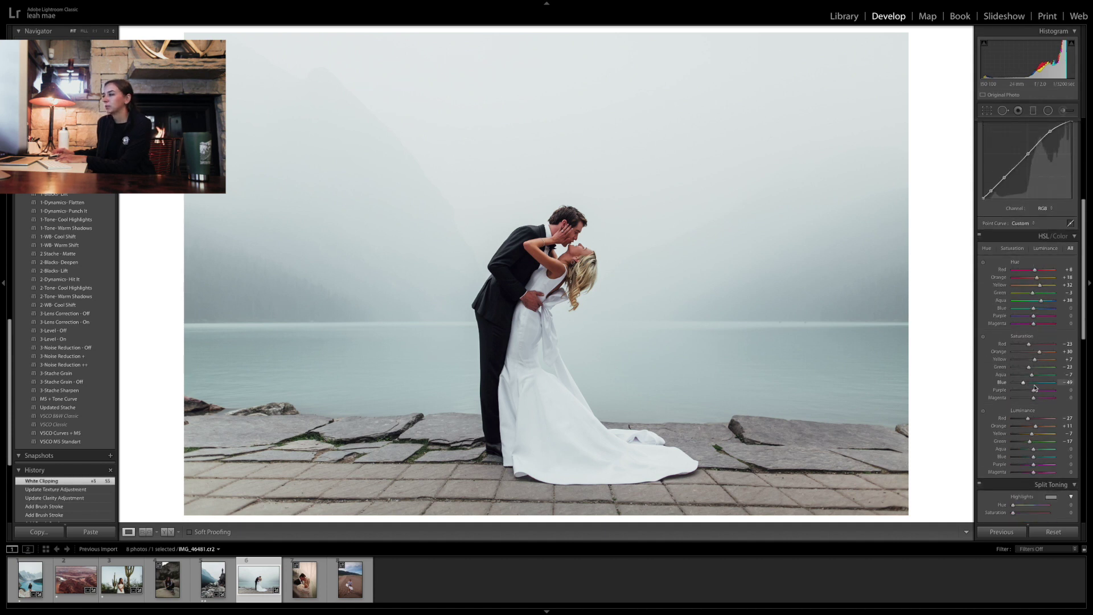
{"action": "left_click_drag", "start_coordinate": [1031, 386], "coordinate": [1035, 377]}
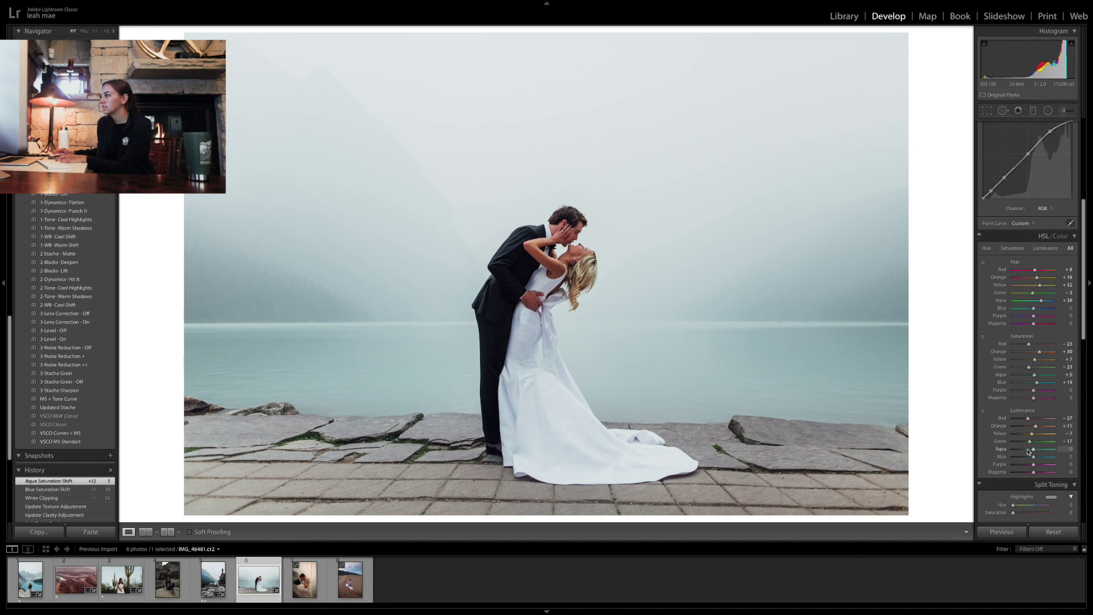
{"action": "left_click", "coordinate": [1028, 449]}
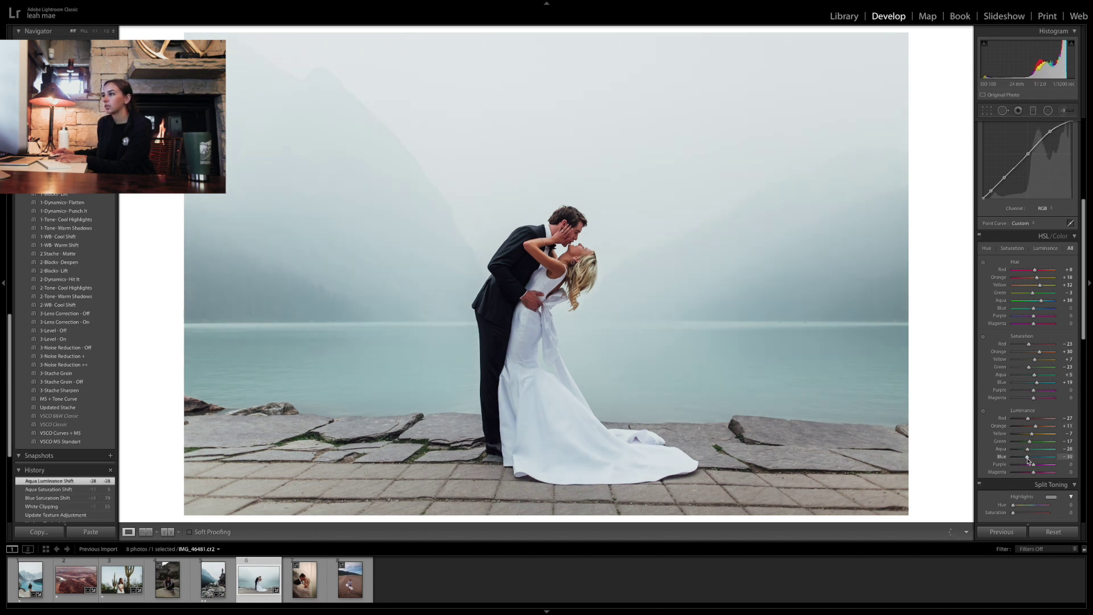
{"action": "mouse_move", "coordinate": [1028, 460]}
{"action": "left_mouse_down"}
{"action": "mouse_move", "coordinate": [1005, 462]}
{"action": "mouse_move", "coordinate": [1035, 462]}
{"action": "mouse_move", "coordinate": [1023, 452]}
{"action": "left_mouse_up"}
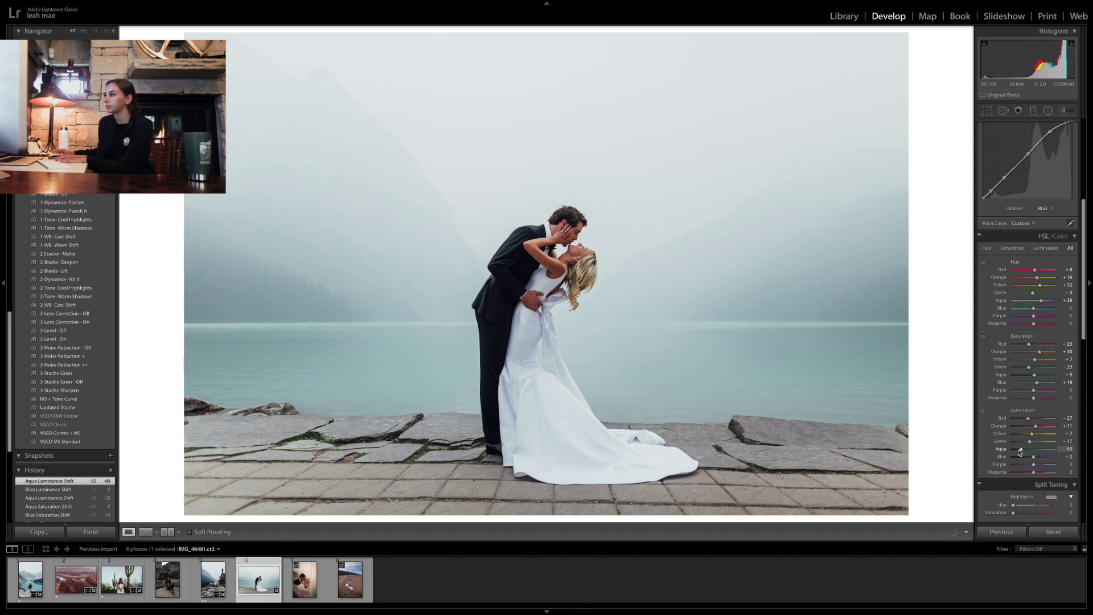
Add a graduated filter over the misty mountains down to the lake, with Clarity near zero and Dehaze 24
{"action": "left_click", "coordinate": [1035, 113]}
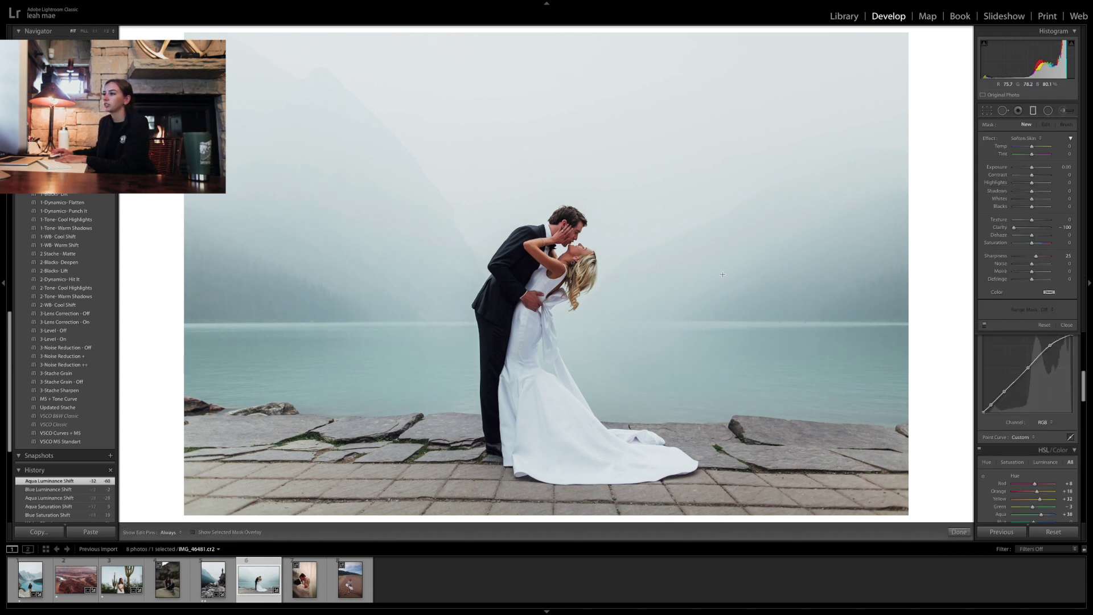
{"action": "left_click_drag", "start_coordinate": [545, 259], "coordinate": [541, 382]}
{"action": "left_click", "coordinate": [1032, 228]}
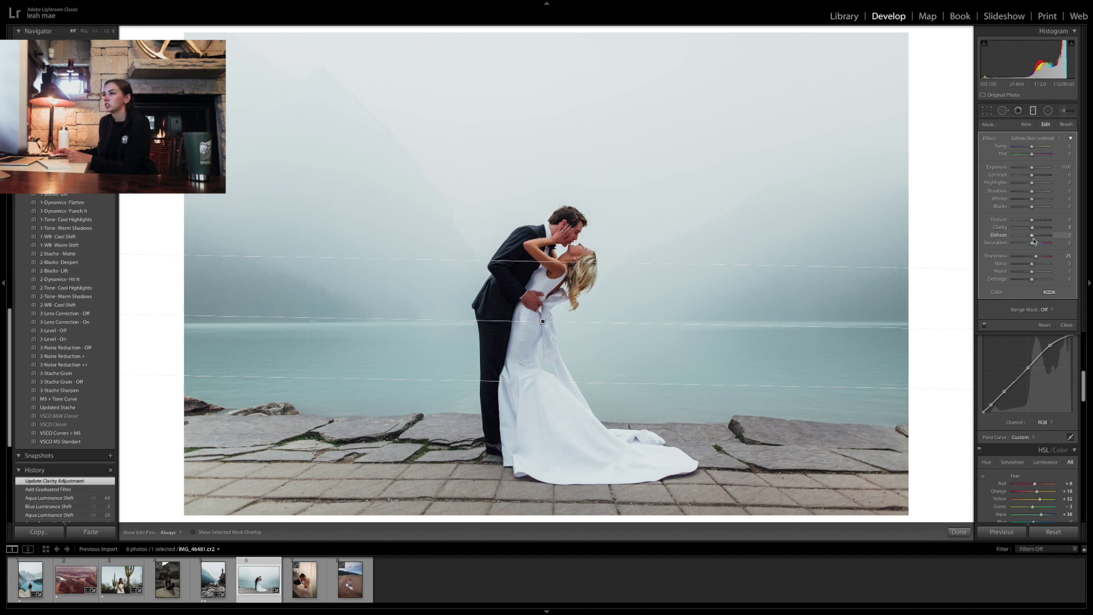
{"action": "left_click_drag", "start_coordinate": [1034, 239], "coordinate": [1038, 239]}
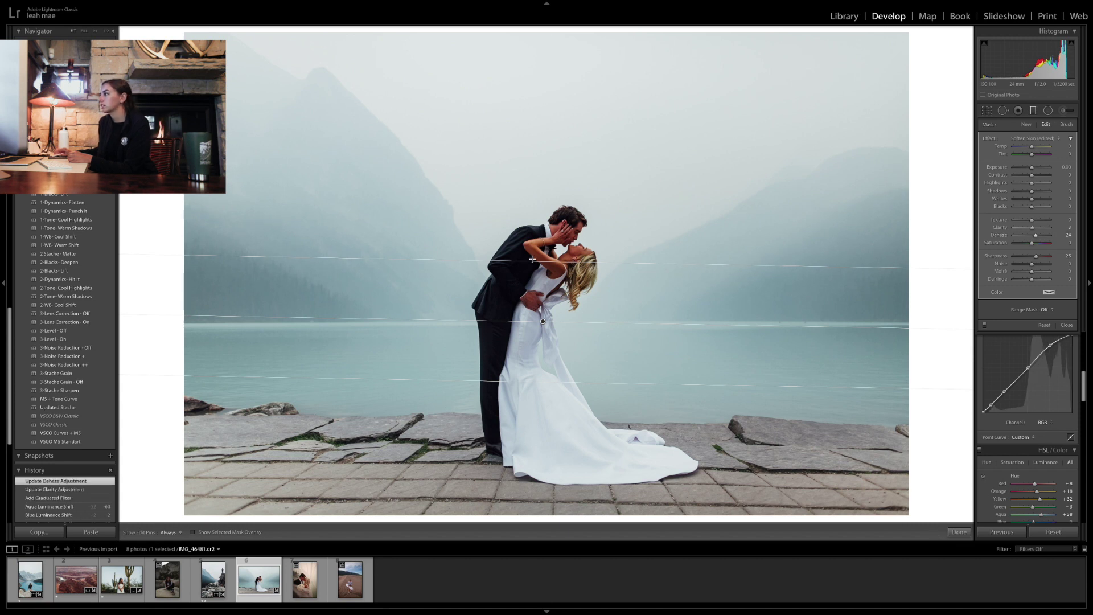
Erase the graduated filter from the couple with the filter's erase brush and finish the filter edit
{"action": "left_click", "coordinate": [1066, 125]}
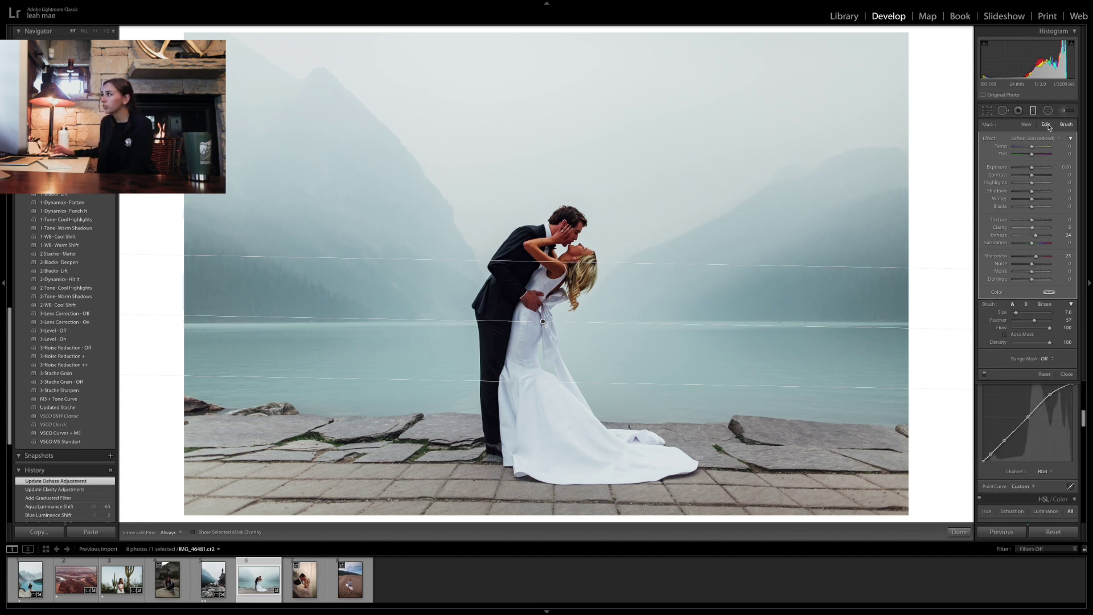
{"action": "left_click", "coordinate": [1045, 304]}
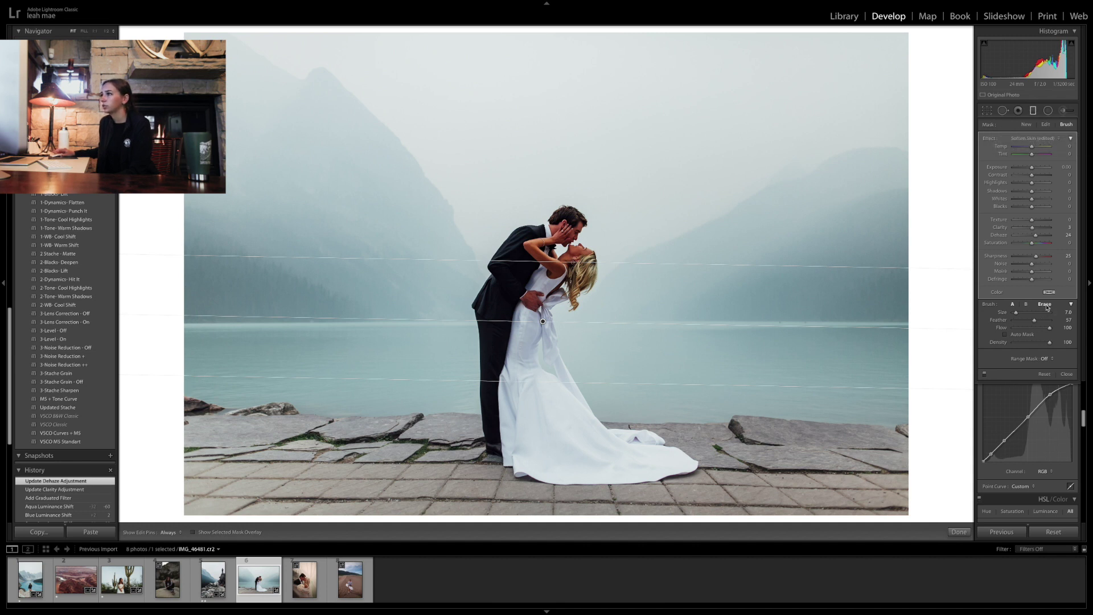
{"action": "key", "text": "h"}
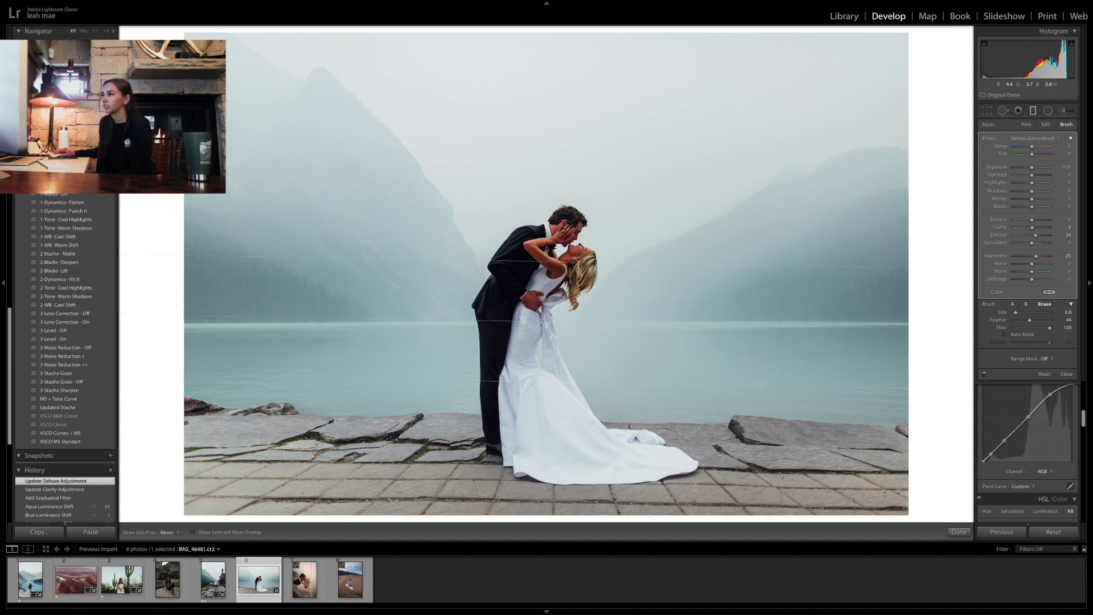
{"action": "key", "text": "bracketright"}
{"action": "mouse_move", "coordinate": [537, 236]}
{"action": "left_mouse_down"}
{"action": "mouse_move", "coordinate": [516, 278]}
{"action": "mouse_move", "coordinate": [556, 272]}
{"action": "mouse_move", "coordinate": [522, 301]}
{"action": "mouse_move", "coordinate": [575, 283]}
{"action": "mouse_move", "coordinate": [582, 251]}
{"action": "mouse_move", "coordinate": [569, 251]}
{"action": "mouse_move", "coordinate": [571, 303]}
{"action": "mouse_move", "coordinate": [573, 268]}
{"action": "left_mouse_up"}
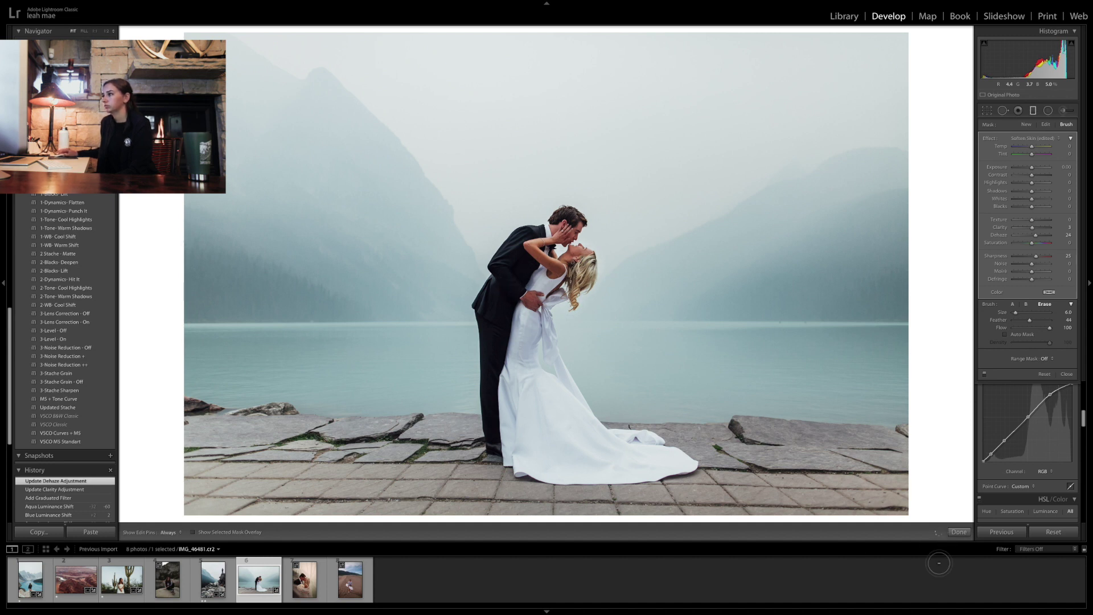
{"action": "left_click", "coordinate": [959, 532]}
Straighten the wedding photo slightly by rotating the crop and apply it
{"action": "key", "text": "r"}
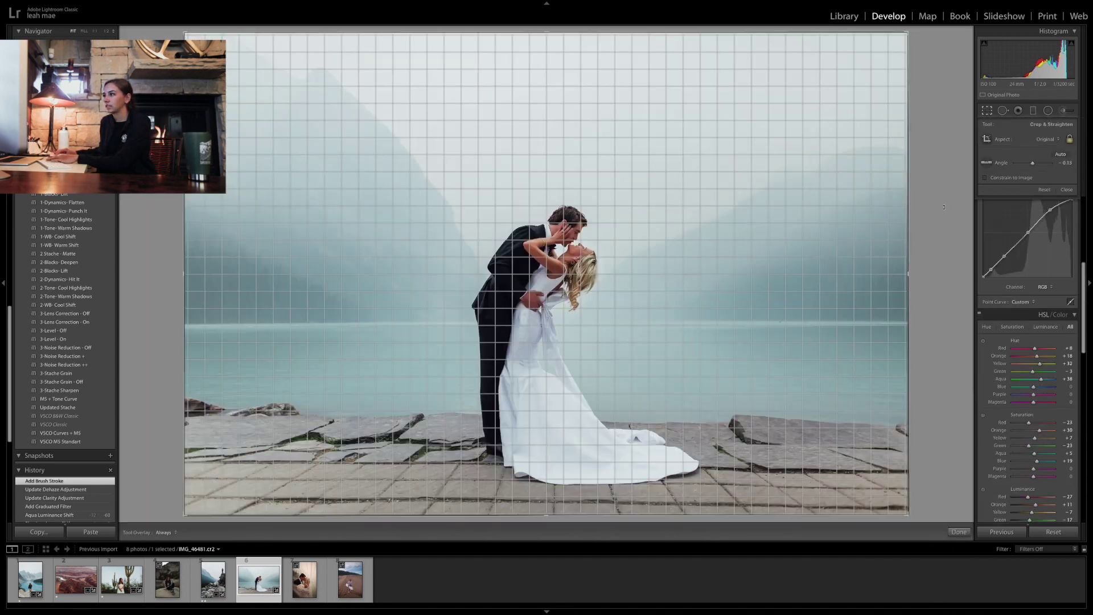
{"action": "left_click_drag", "start_coordinate": [944, 208], "coordinate": [946, 221]}
{"action": "key", "text": "r"}
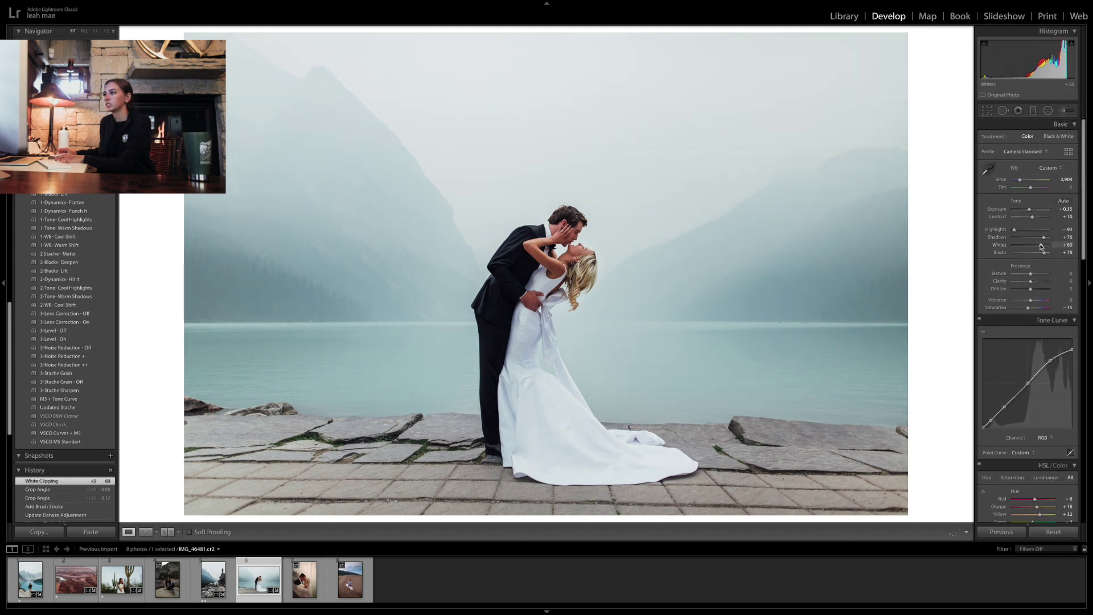
Refine the wedding photo's tones with Exposure −0.15, Shadows +61, Whites +60 and Blacks +95
{"action": "left_click_drag", "start_coordinate": [1044, 237], "coordinate": [1047, 256]}
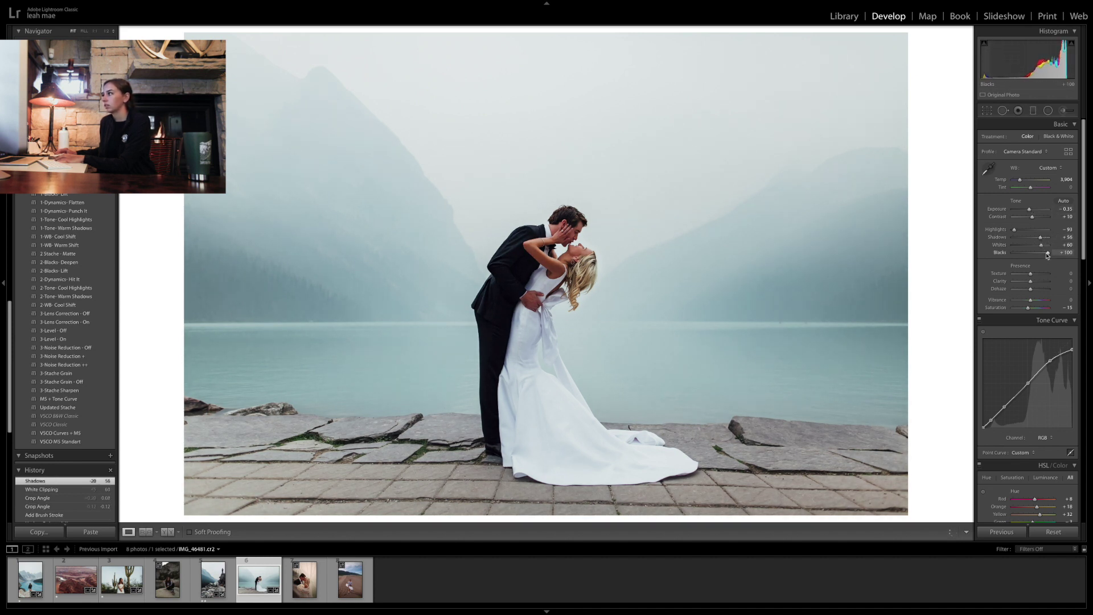
{"action": "key", "text": "Down"}
{"action": "key", "text": "Up"}
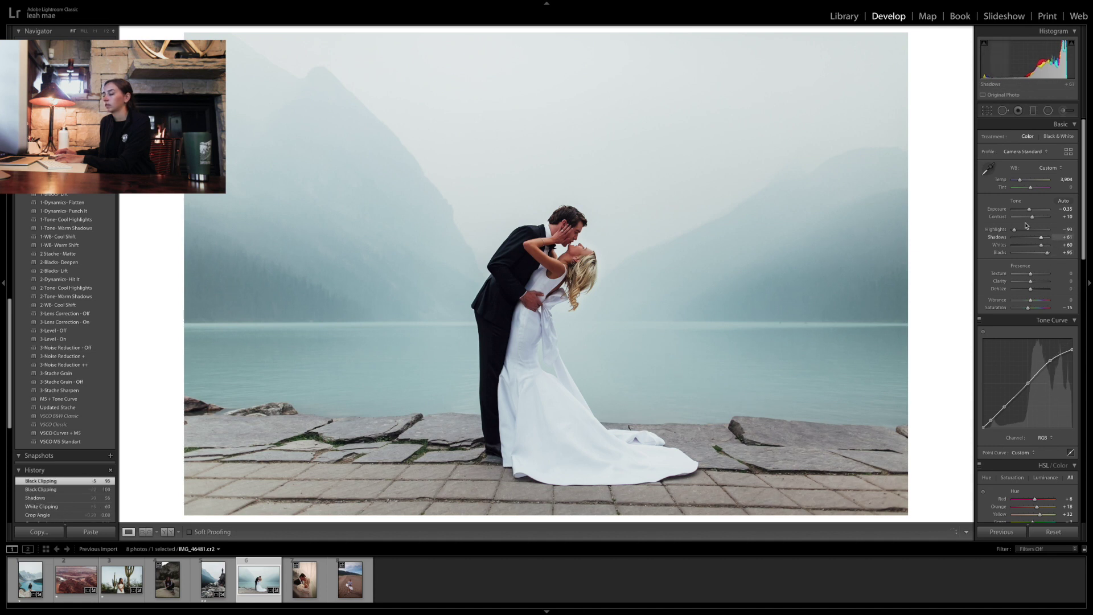
{"action": "key", "text": "Up"}
{"action": "key", "text": "Up"}
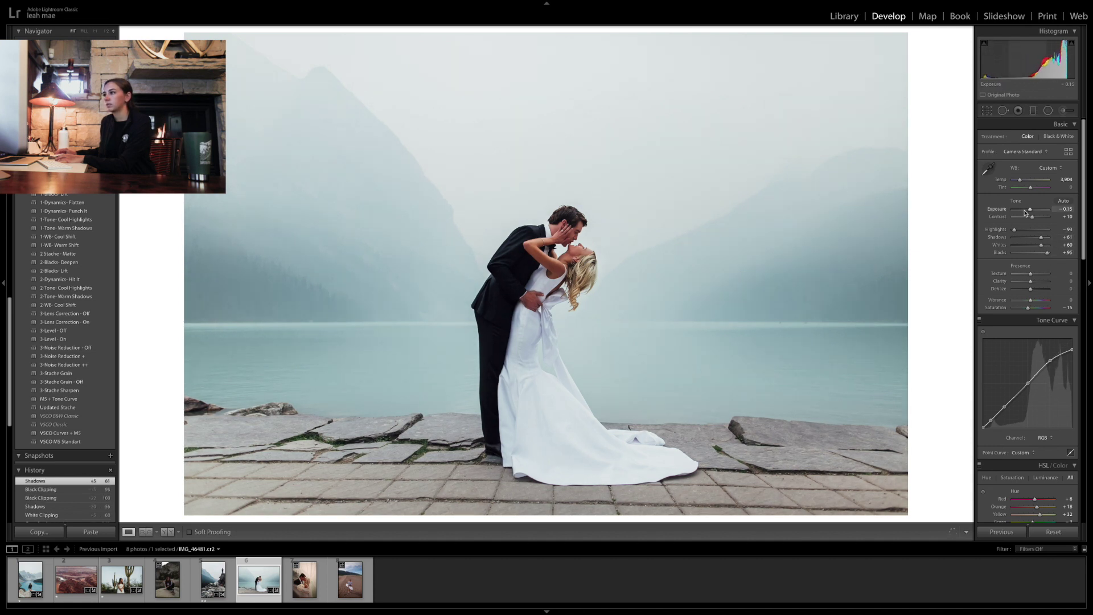
Adjust the photo's colors with Aqua saturation +50, Yellow hue +2 and Yellow saturation −38
{"action": "scroll", "coordinate": [1025, 213], "scroll_direction": "down", "scroll_amount": 5}
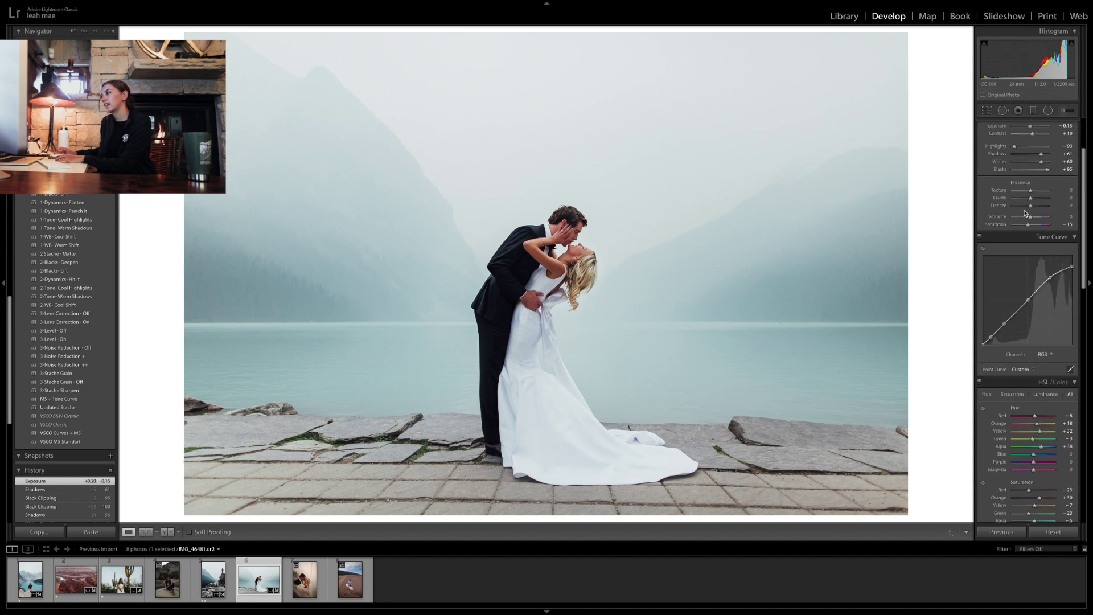
{"action": "scroll", "coordinate": [1026, 213], "scroll_direction": "down", "scroll_amount": 1}
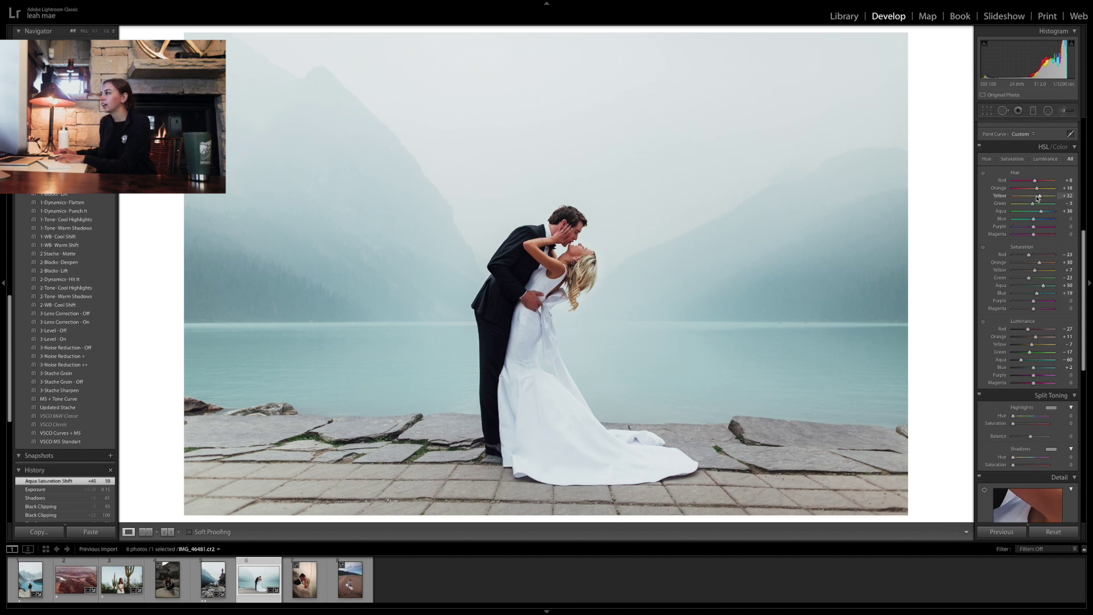
{"action": "left_click_drag", "start_coordinate": [1040, 197], "coordinate": [1036, 197]}
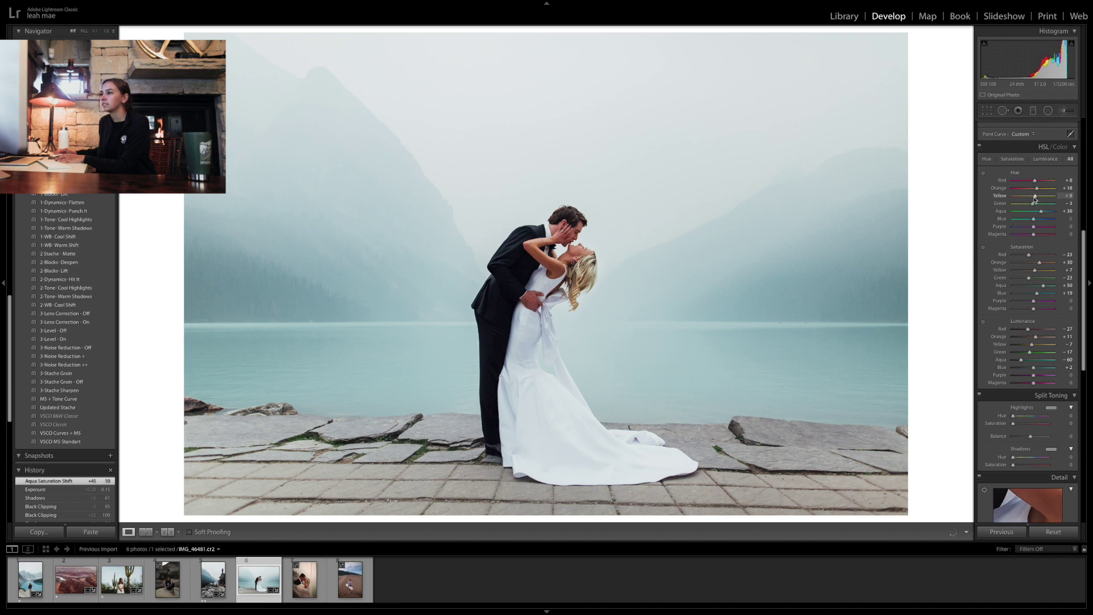
{"action": "left_click_drag", "start_coordinate": [1035, 215], "coordinate": [1035, 217]}
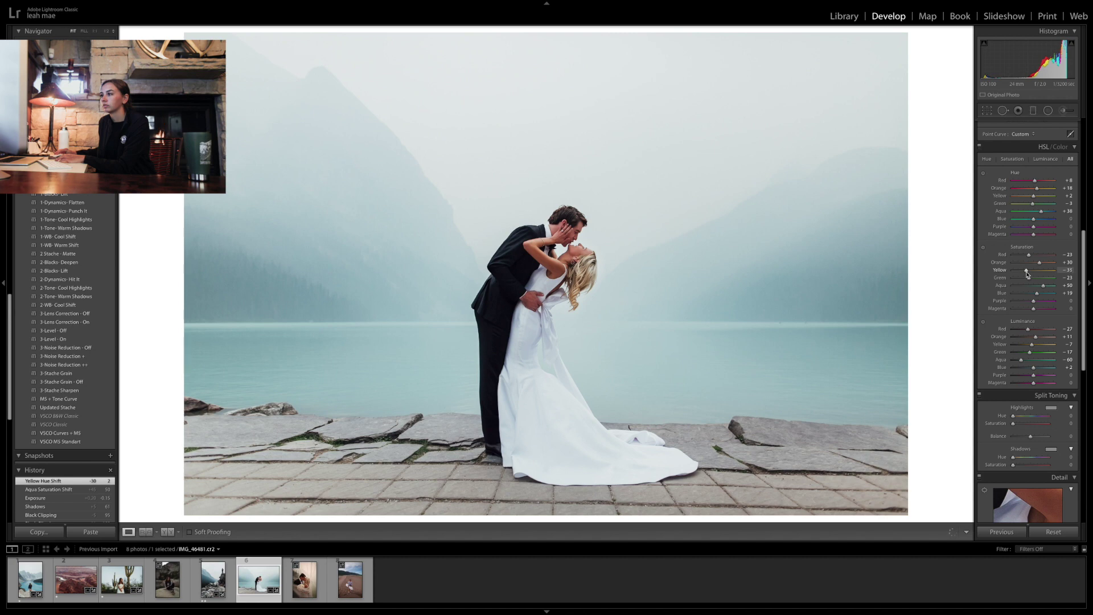
{"action": "left_click_drag", "start_coordinate": [1026, 275], "coordinate": [1027, 274]}
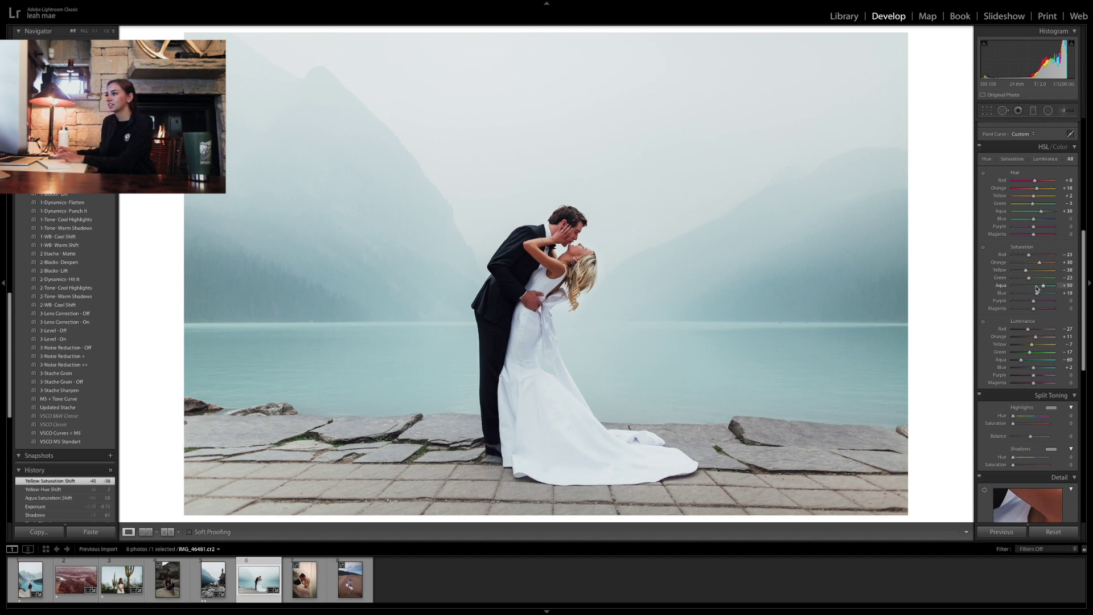
Compare the wedding photo before and after editing, including side by side, and return to the single-image view
{"action": "scroll", "coordinate": [1030, 282], "scroll_direction": "up", "scroll_amount": 10}
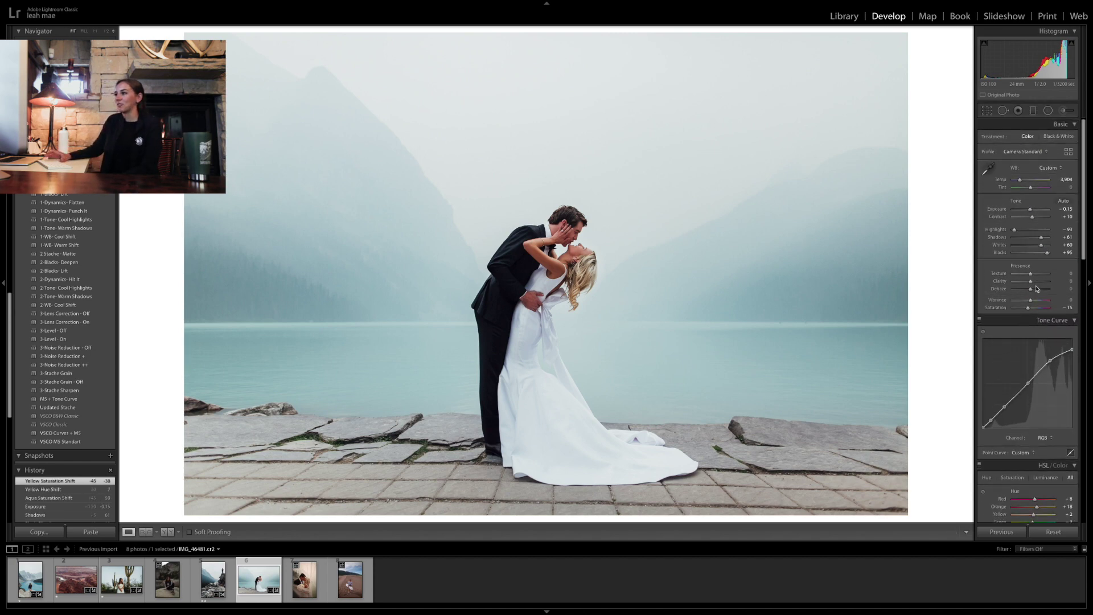
{"action": "key", "text": "backslash"}
{"action": "key", "text": "backslash"}
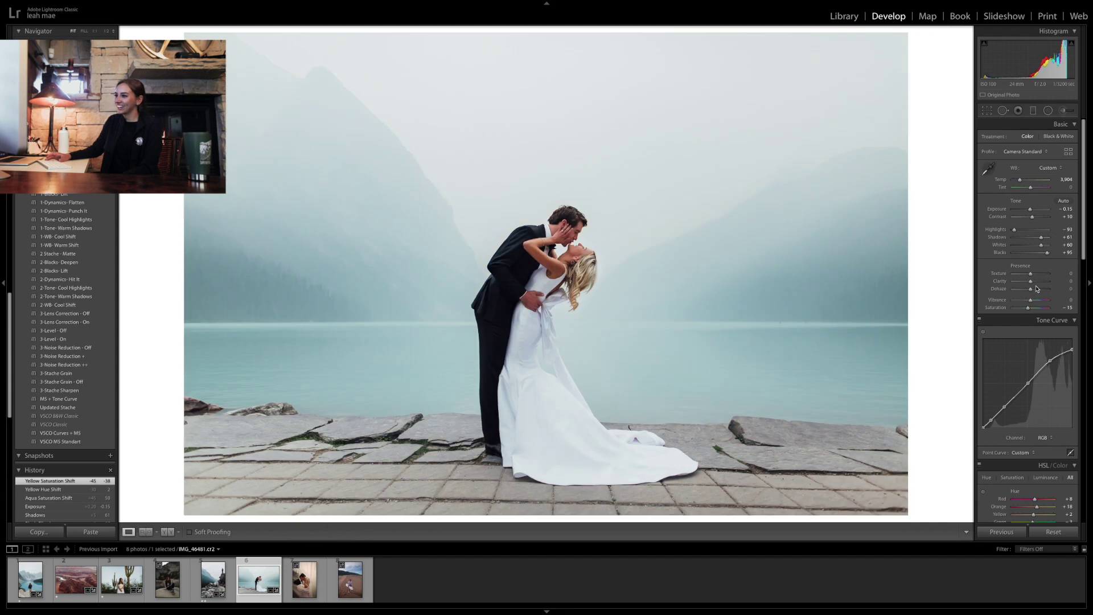
{"action": "key", "text": "backslash"}
{"action": "key", "text": "backslash"}
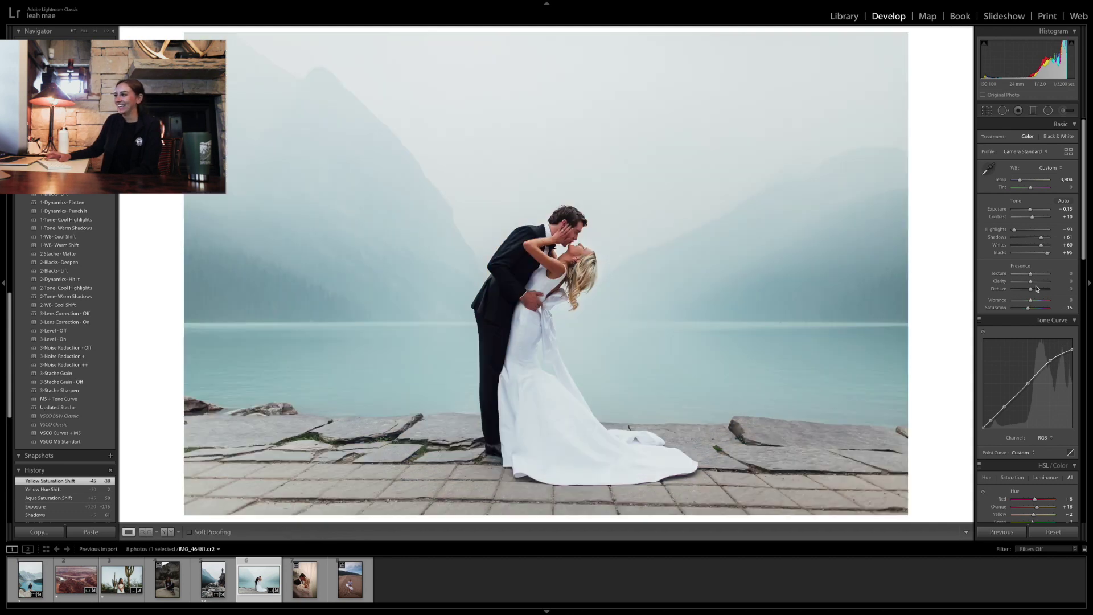
{"action": "key", "text": "y"}
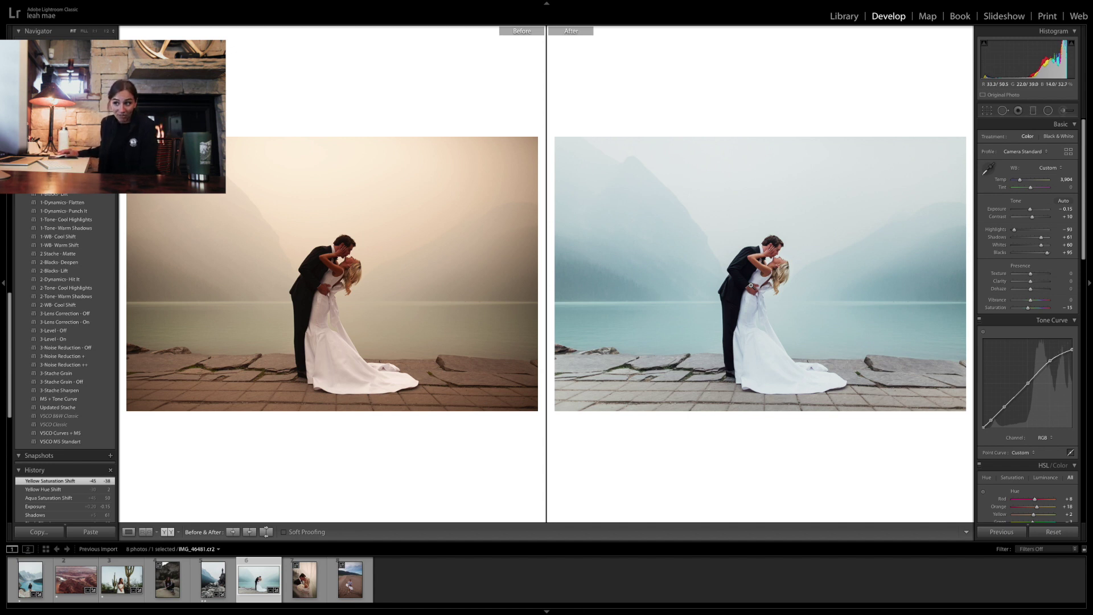
{"action": "left_click", "coordinate": [129, 532]}
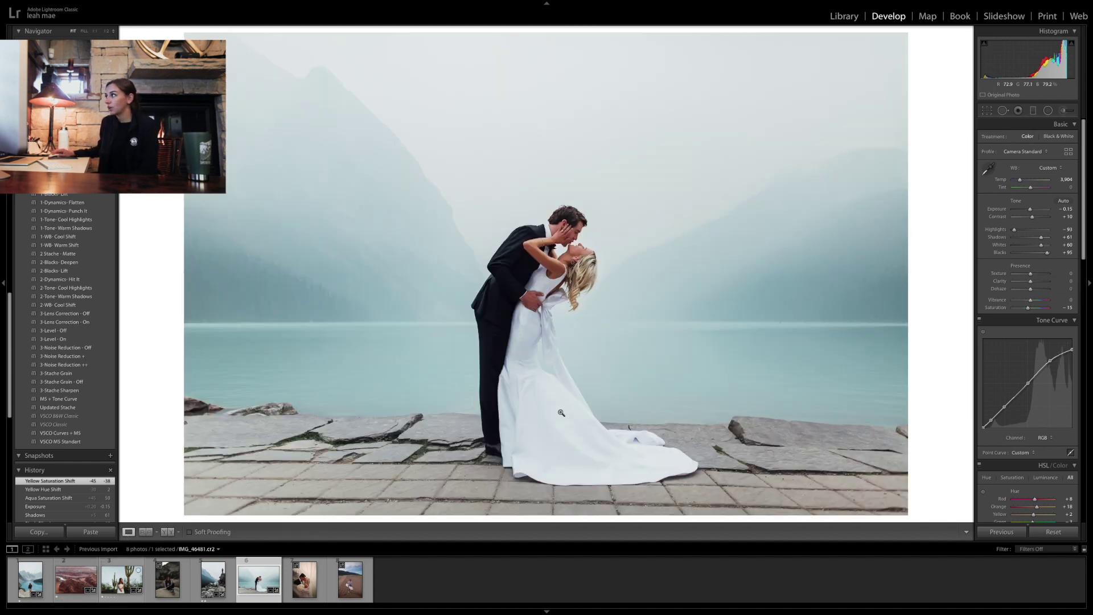
Prepare a new adjustment brush with Clarity −4, Saturation −33 and Sharpness −1, and reduce the brush size
{"action": "left_click", "coordinate": [1063, 110]}
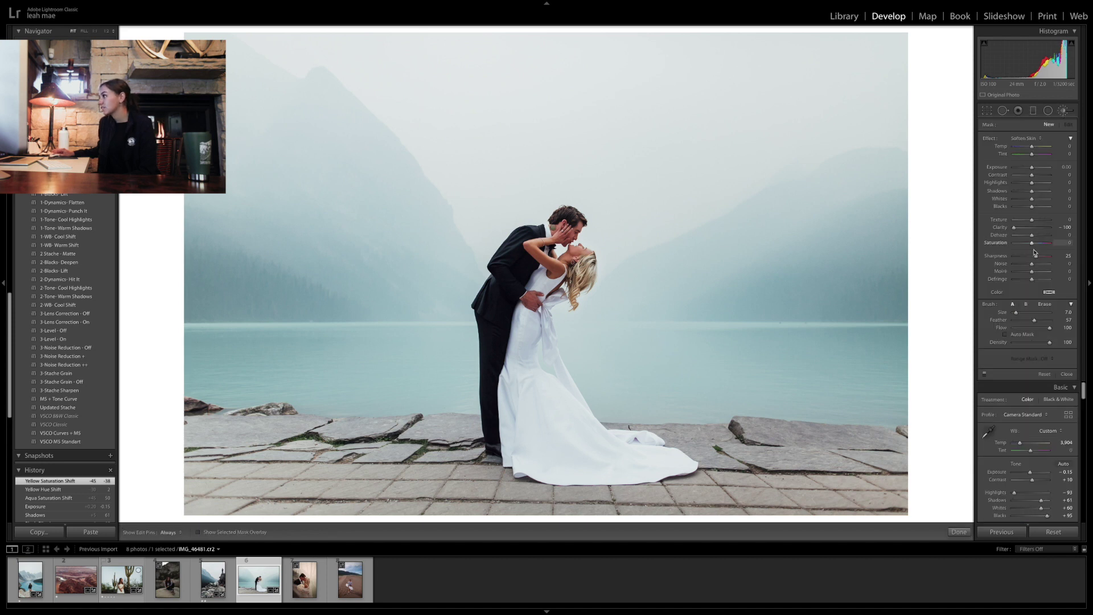
{"action": "left_click", "coordinate": [1032, 228]}
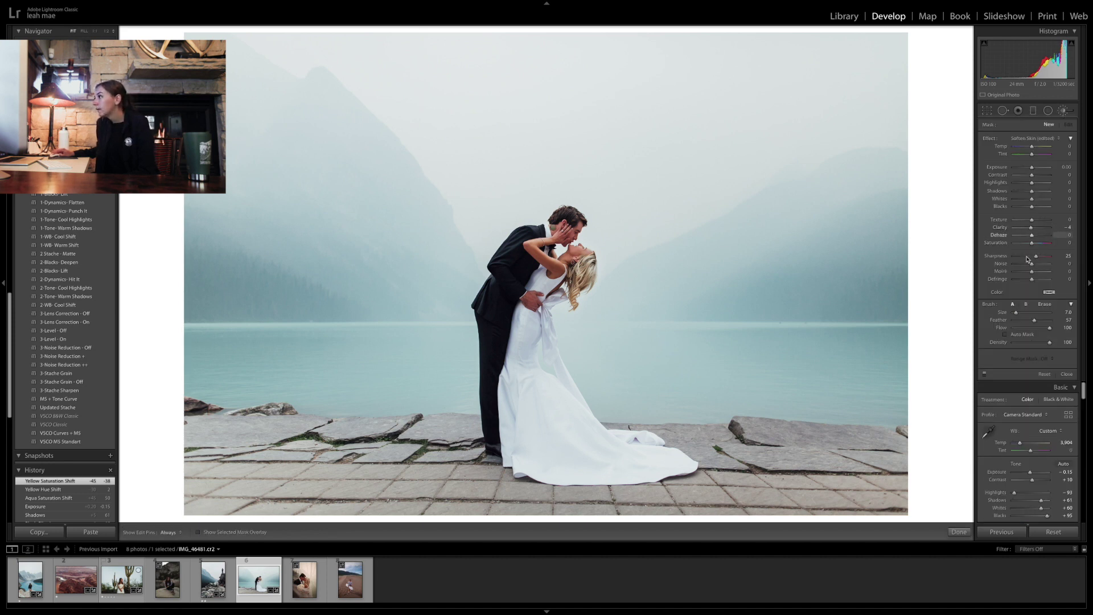
{"action": "left_click", "coordinate": [1032, 256]}
{"action": "left_click_drag", "start_coordinate": [1033, 246], "coordinate": [1029, 247]}
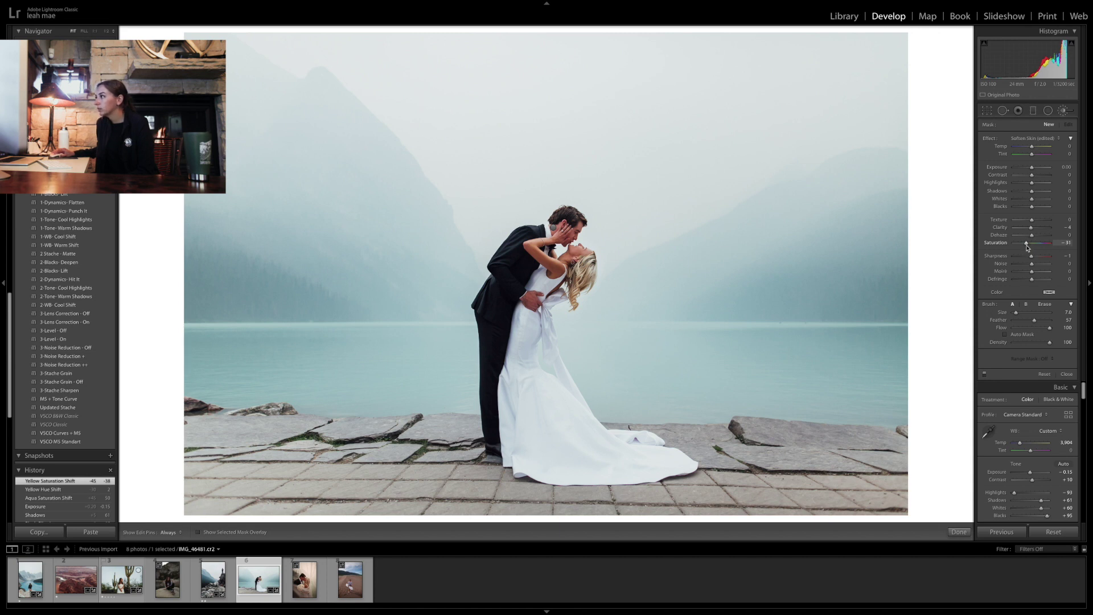
{"action": "key", "text": "bracketleft"}
{"action": "key", "text": "bracketleft"}
{"action": "key", "text": "h"}
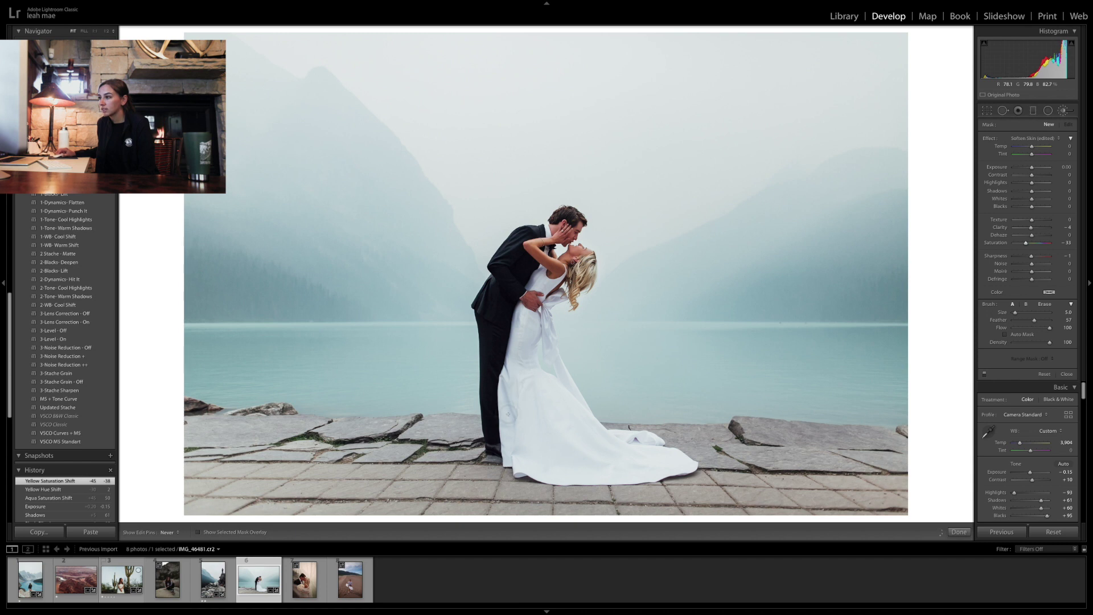
Paint the desaturating brush adjustment over the bride's white dress and its train, varying the brush size
{"action": "mouse_move", "coordinate": [514, 393]}
{"action": "left_mouse_down"}
{"action": "mouse_move", "coordinate": [556, 391]}
{"action": "mouse_move", "coordinate": [624, 452]}
{"action": "mouse_move", "coordinate": [582, 431]}
{"action": "left_mouse_up"}
{"action": "key", "text": "bracketleft"}
{"action": "key", "text": "bracketleft"}
{"action": "key", "text": "bracketleft"}
{"action": "key", "text": "h"}
{"action": "key", "text": "h"}
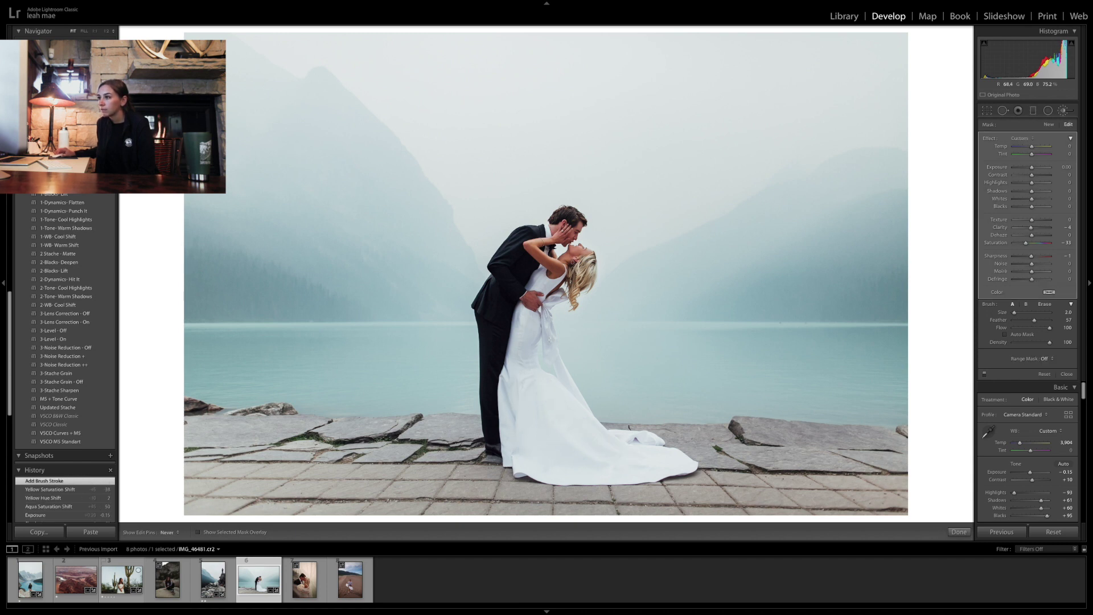
{"action": "left_click_drag", "start_coordinate": [533, 367], "coordinate": [554, 379]}
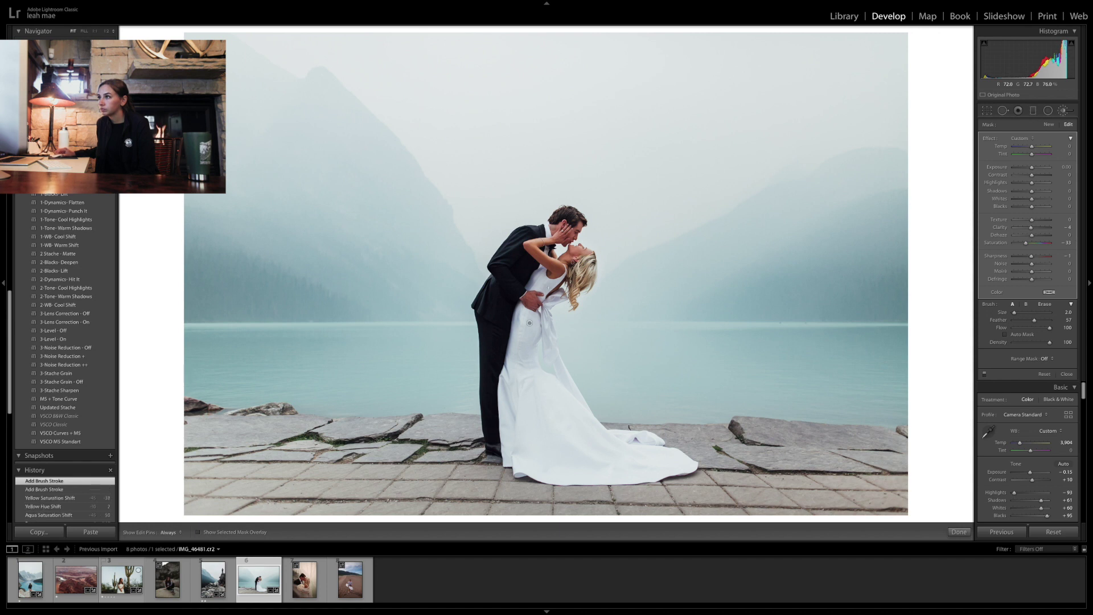
{"action": "key", "text": "h"}
{"action": "left_click", "coordinate": [554, 379]}
{"action": "left_click_drag", "start_coordinate": [528, 346], "coordinate": [534, 427]}
{"action": "scroll", "coordinate": [528, 422], "scroll_direction": "up", "scroll_amount": 5}
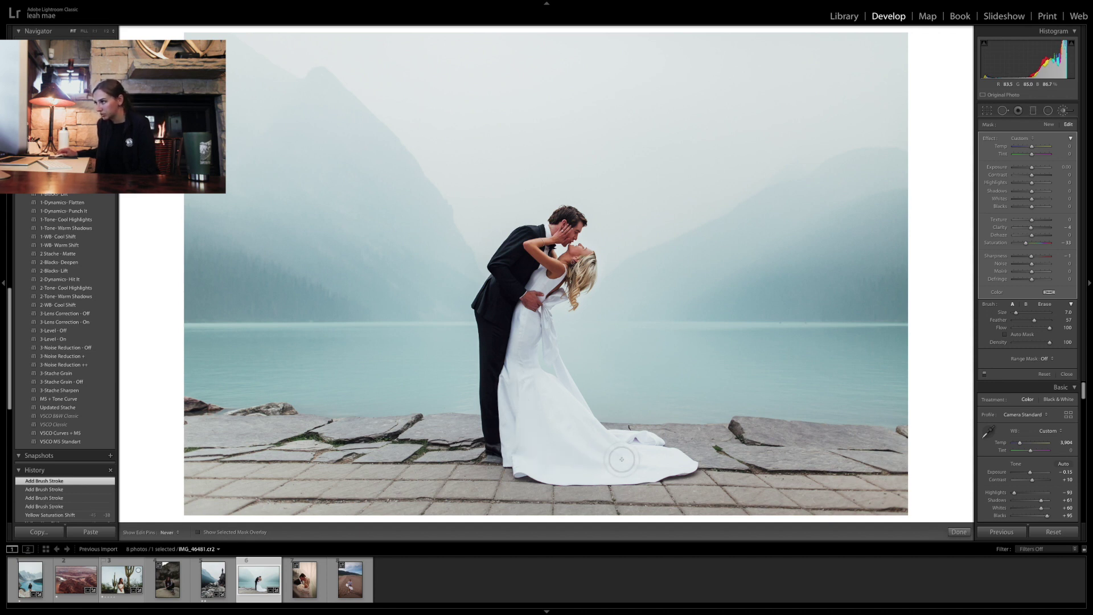
{"action": "left_click_drag", "start_coordinate": [613, 445], "coordinate": [528, 385]}
Set the dress brush adjustment's Exposure to 0.10 and finish the brush edit
{"action": "key", "text": "h"}
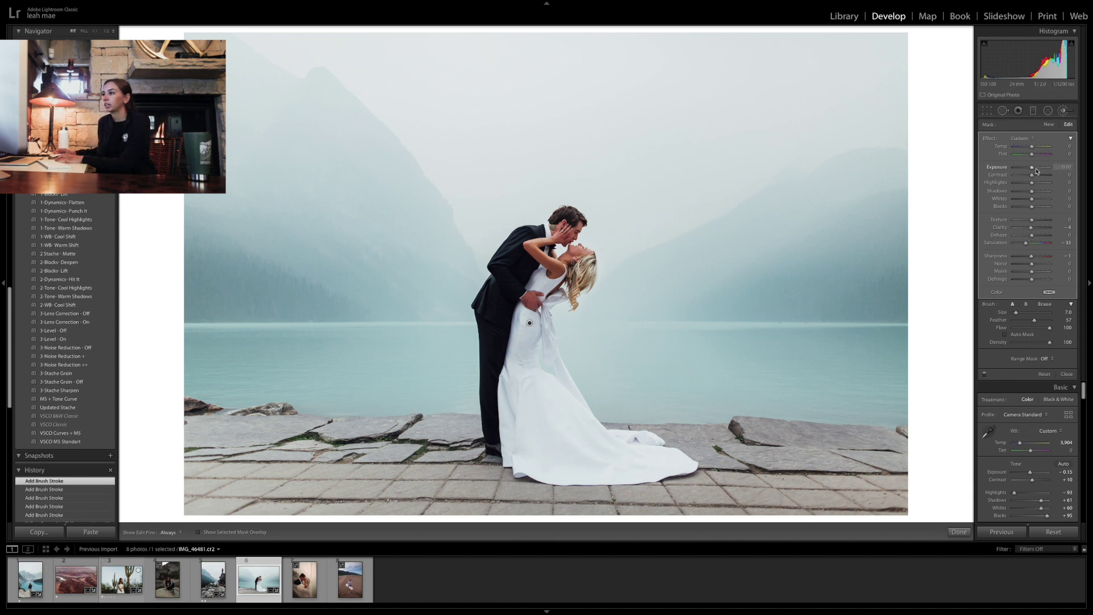
{"action": "left_click_drag", "start_coordinate": [1036, 170], "coordinate": [1035, 171]}
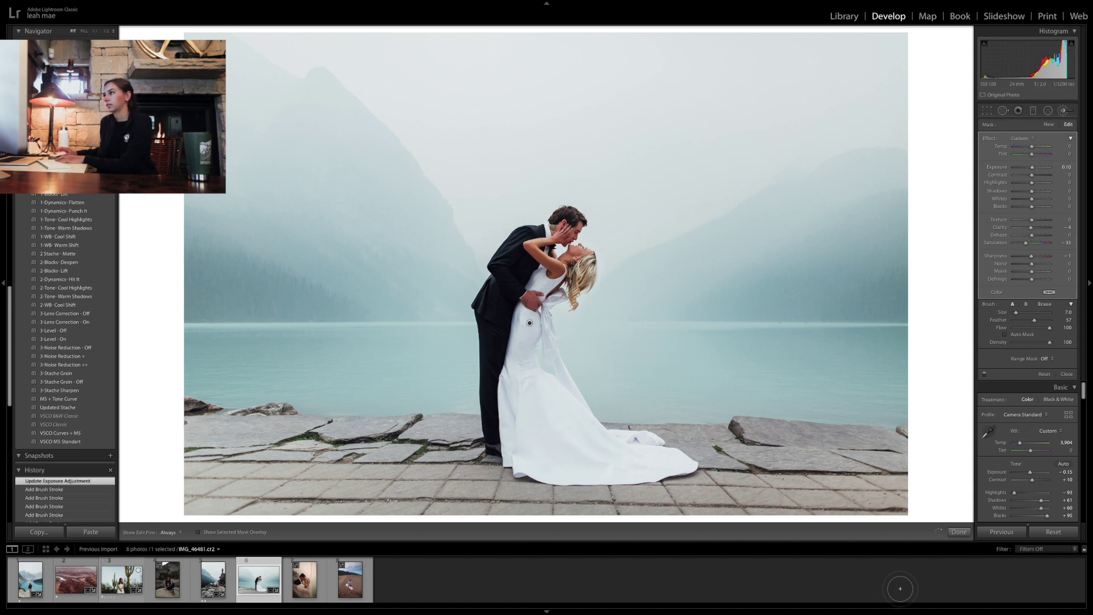
{"action": "left_click", "coordinate": [959, 532]}
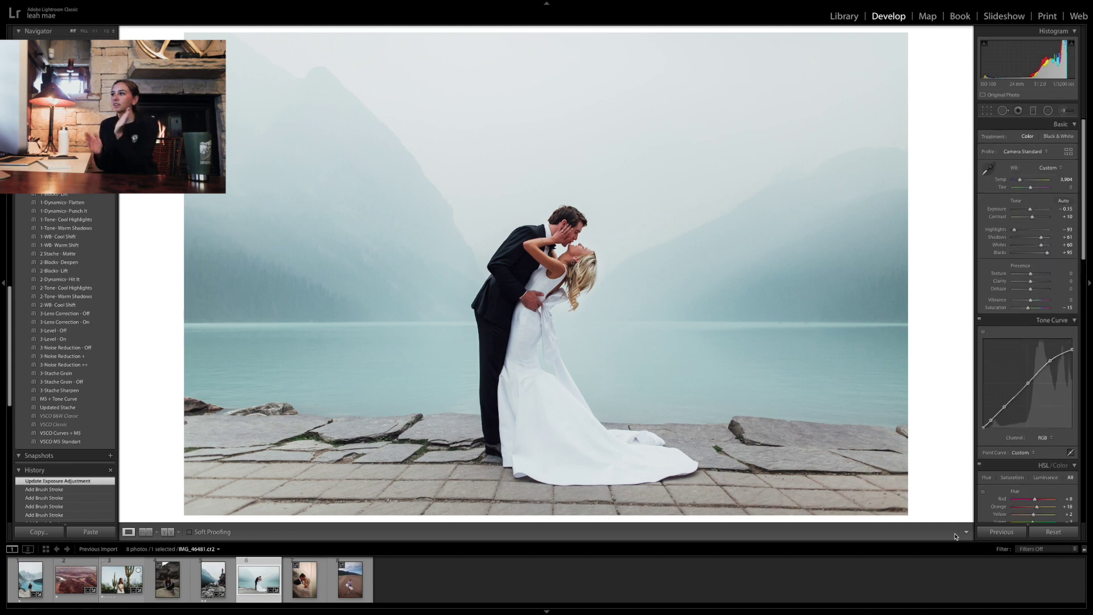
Copy the develop settings from the lakeside wedding photo and paste them onto the veil photo IMG_53771.cr2
{"action": "key", "text": "Right"}
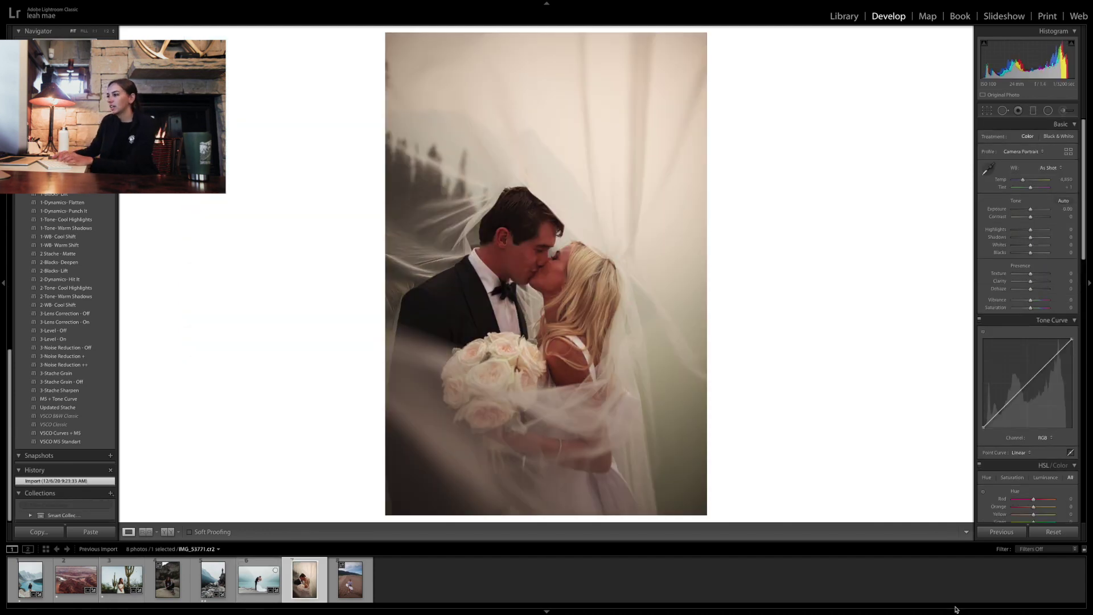
{"action": "key", "text": "Left"}
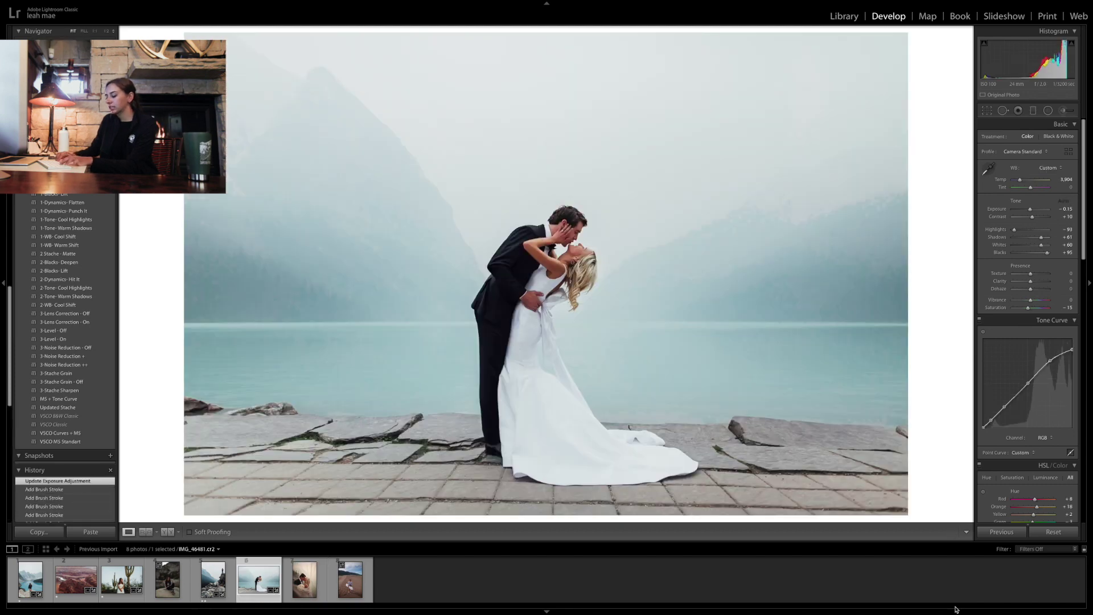
{"action": "key", "text": "super+shift+c"}
{"action": "key", "text": "Return"}
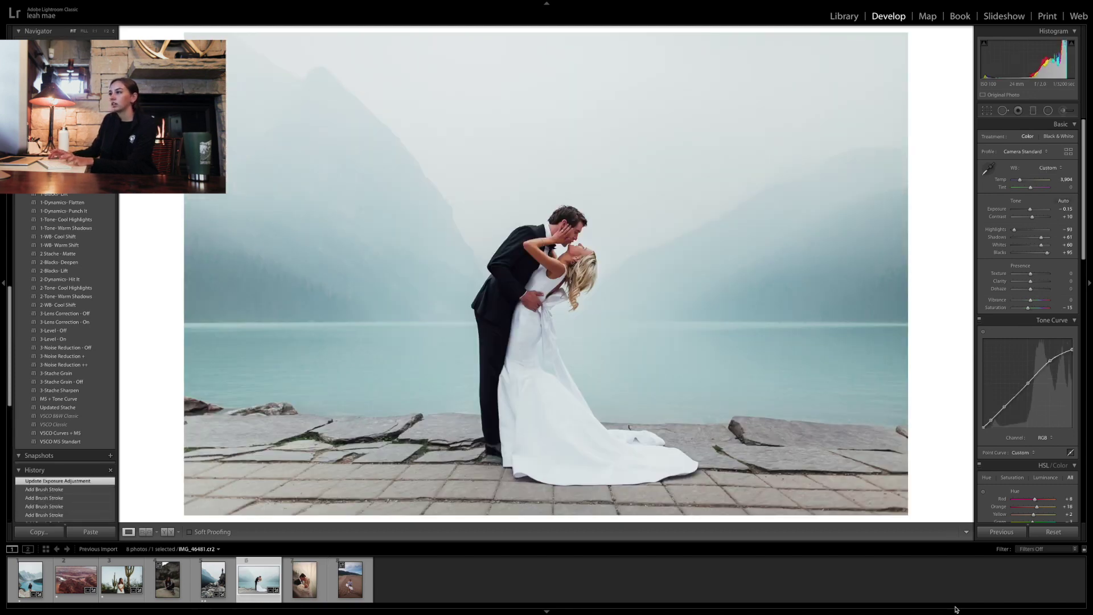
{"action": "key", "text": "Right"}
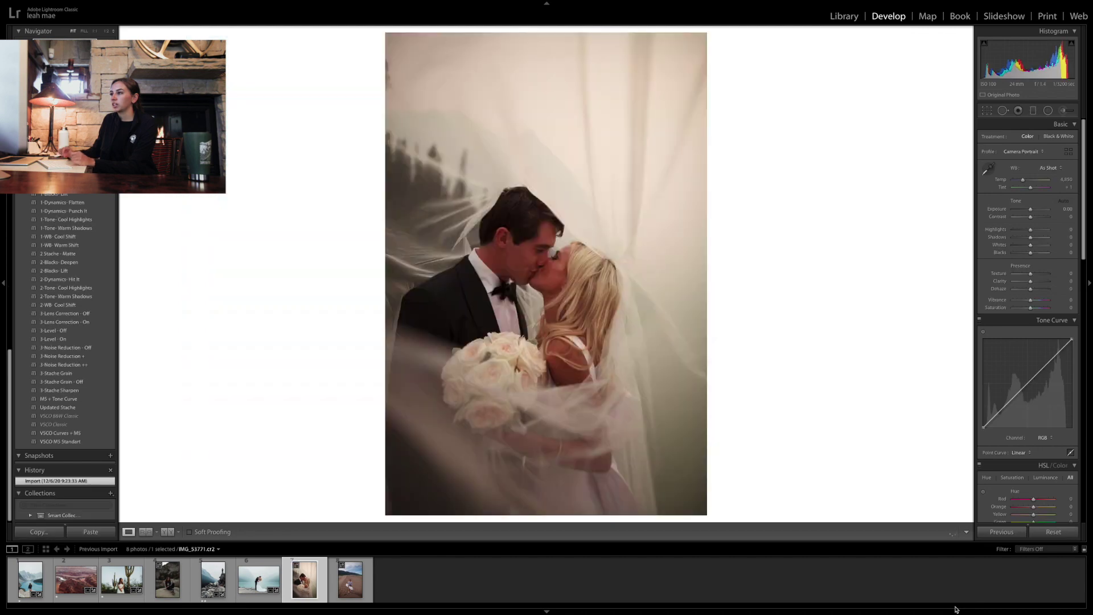
{"action": "key", "text": "super+shift+v"}
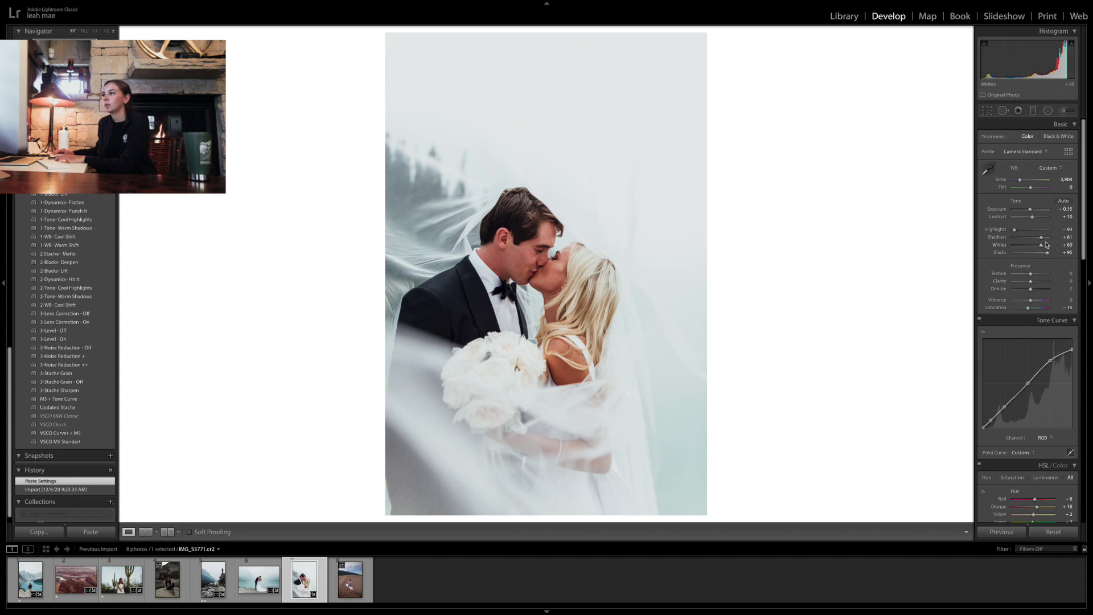
Set the veil photo's Whites to +45
{"action": "key", "text": "Down"}
{"action": "key", "text": "Down"}
{"action": "key", "text": "Down"}
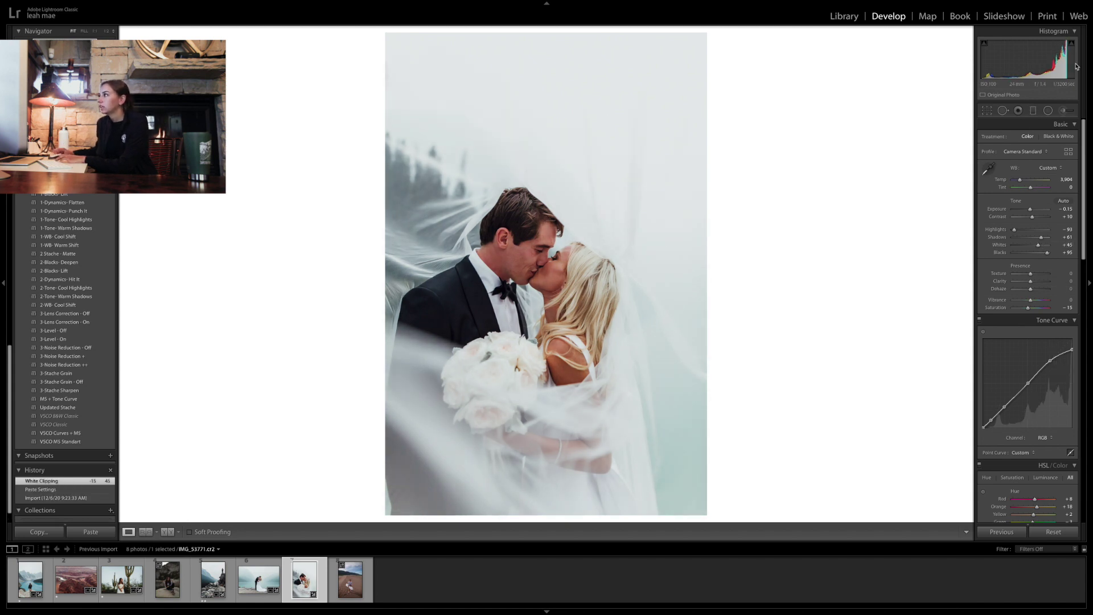
Paint a Soften Skin brush adjustment over the couple's faces and the bride's arm, easing its Clarity and setting Texture to −20
{"action": "left_click", "coordinate": [1064, 110]}
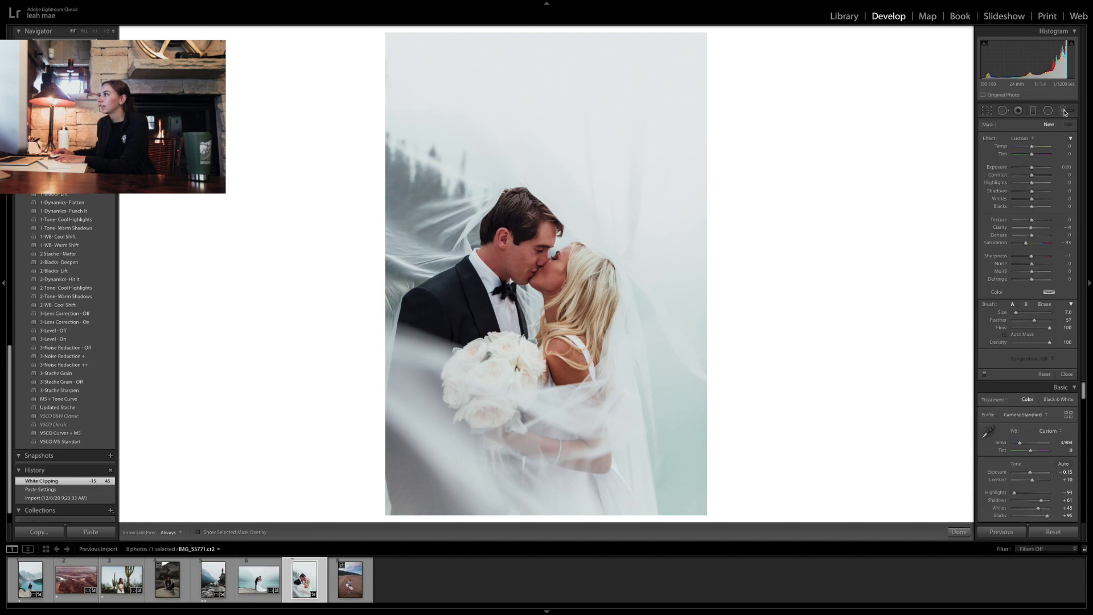
{"action": "left_click", "coordinate": [1023, 139]}
{"action": "left_click", "coordinate": [1020, 274]}
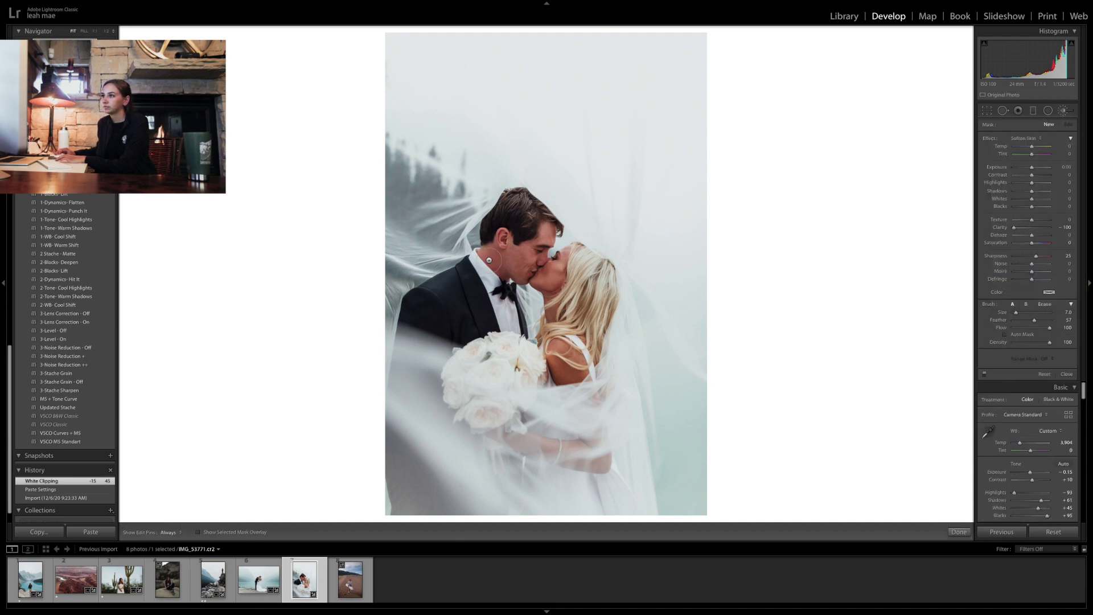
{"action": "key", "text": "h"}
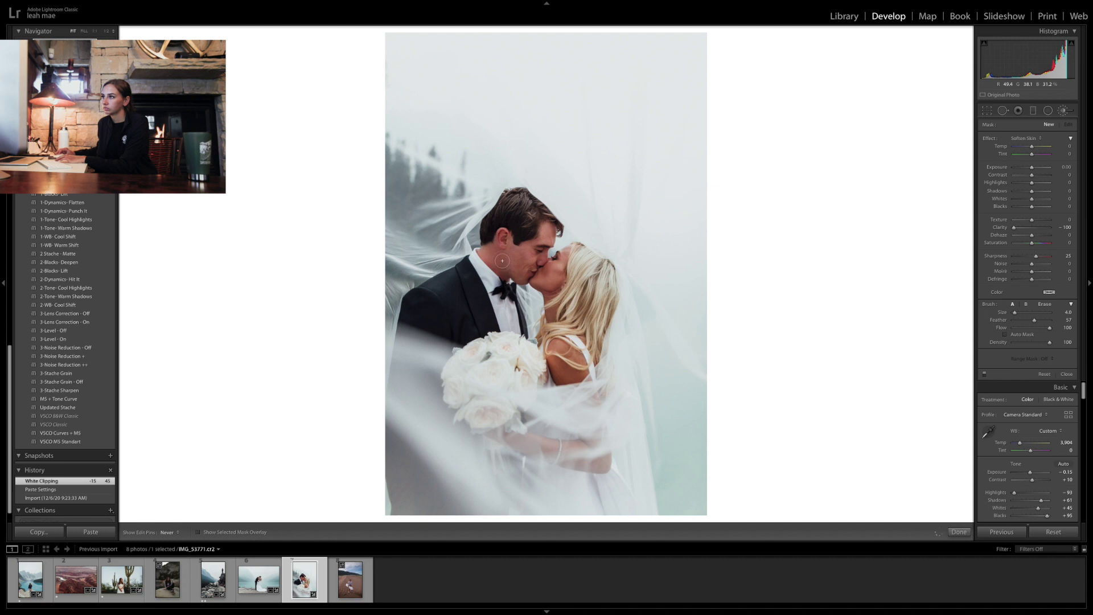
{"action": "mouse_move", "coordinate": [546, 231]}
{"action": "left_mouse_down"}
{"action": "mouse_move", "coordinate": [562, 271]}
{"action": "mouse_move", "coordinate": [498, 251]}
{"action": "left_mouse_up"}
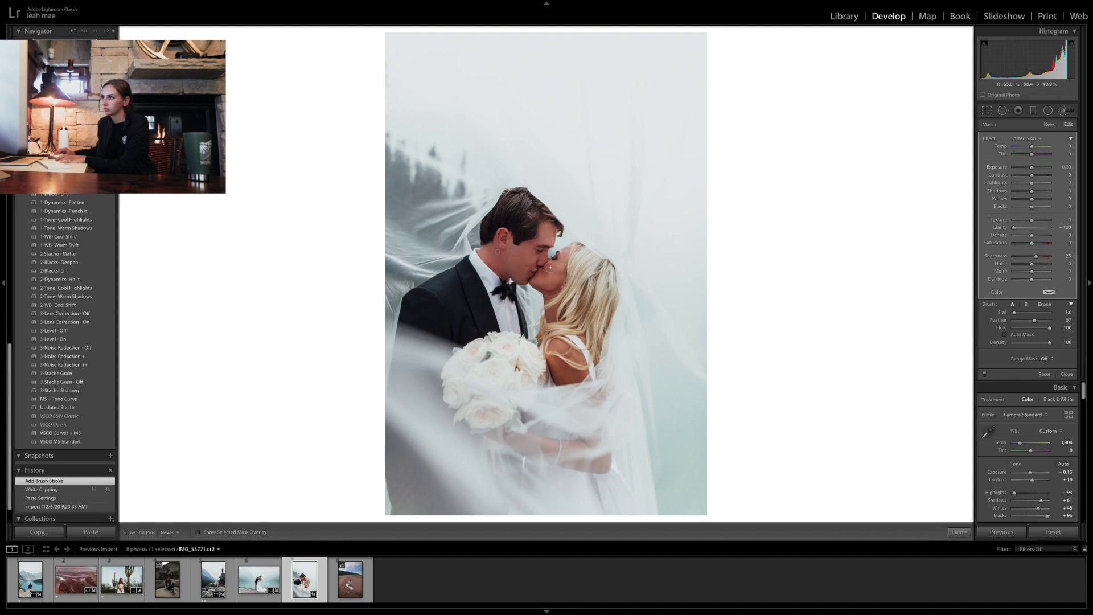
{"action": "mouse_move", "coordinate": [559, 275]}
{"action": "left_mouse_down"}
{"action": "mouse_move", "coordinate": [538, 288]}
{"action": "mouse_move", "coordinate": [556, 353]}
{"action": "mouse_move", "coordinate": [573, 366]}
{"action": "mouse_move", "coordinate": [573, 347]}
{"action": "left_mouse_up"}
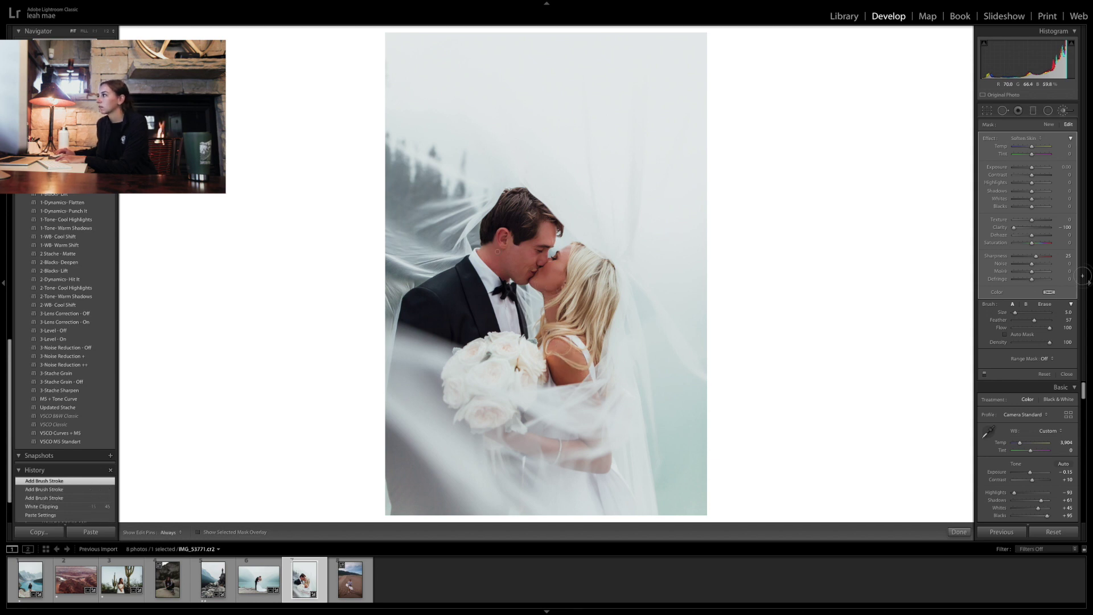
{"action": "left_click", "coordinate": [1030, 230]}
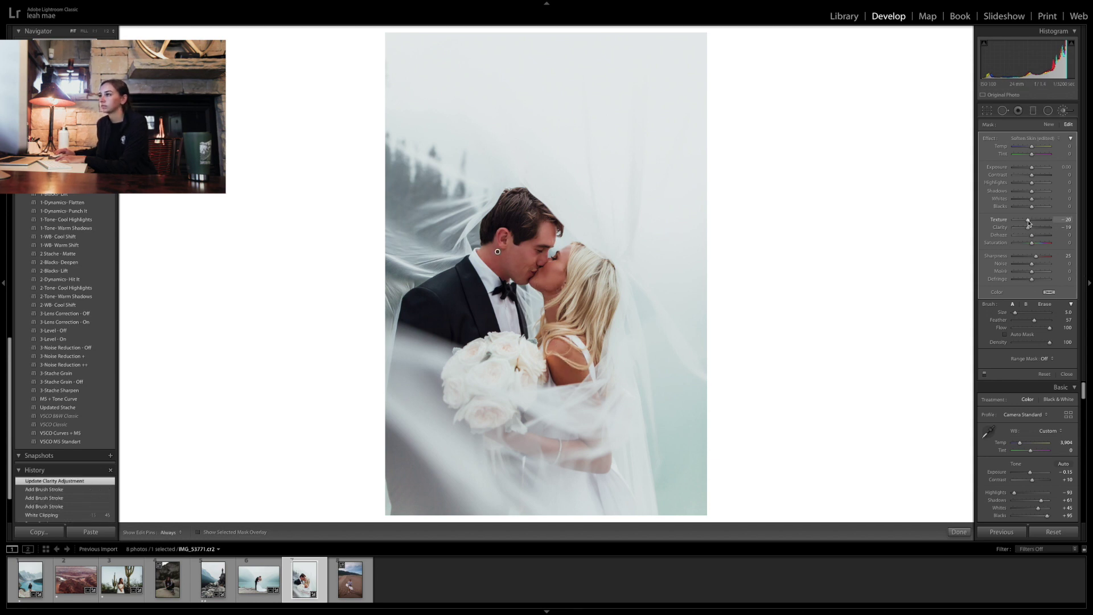
{"action": "left_click", "coordinate": [959, 532]}
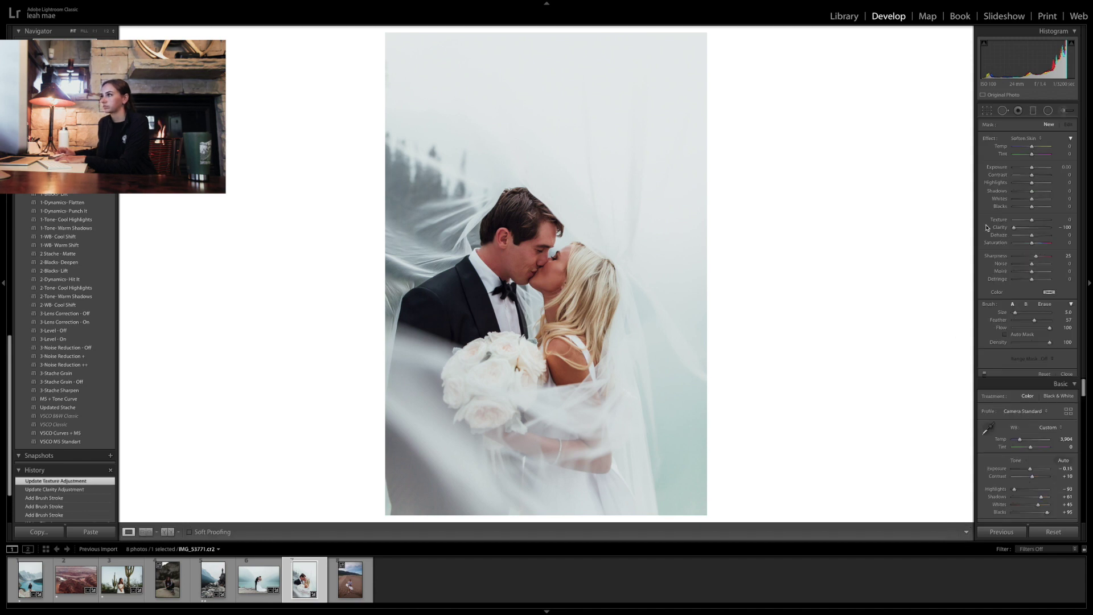
Set the veil photo's yellow luminance to −69, and using the lakeside photo as reference, its aqua hue to +100 and blue hue to +8
{"action": "scroll", "coordinate": [998, 270], "scroll_direction": "down", "scroll_amount": 5}
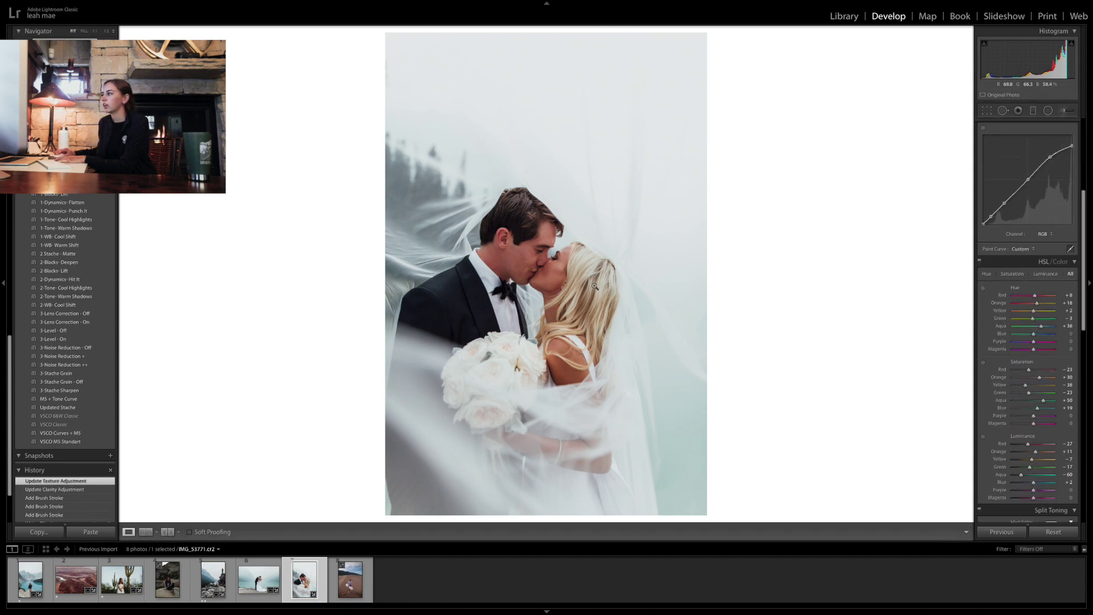
{"action": "left_click_drag", "start_coordinate": [1032, 459], "coordinate": [1020, 463]}
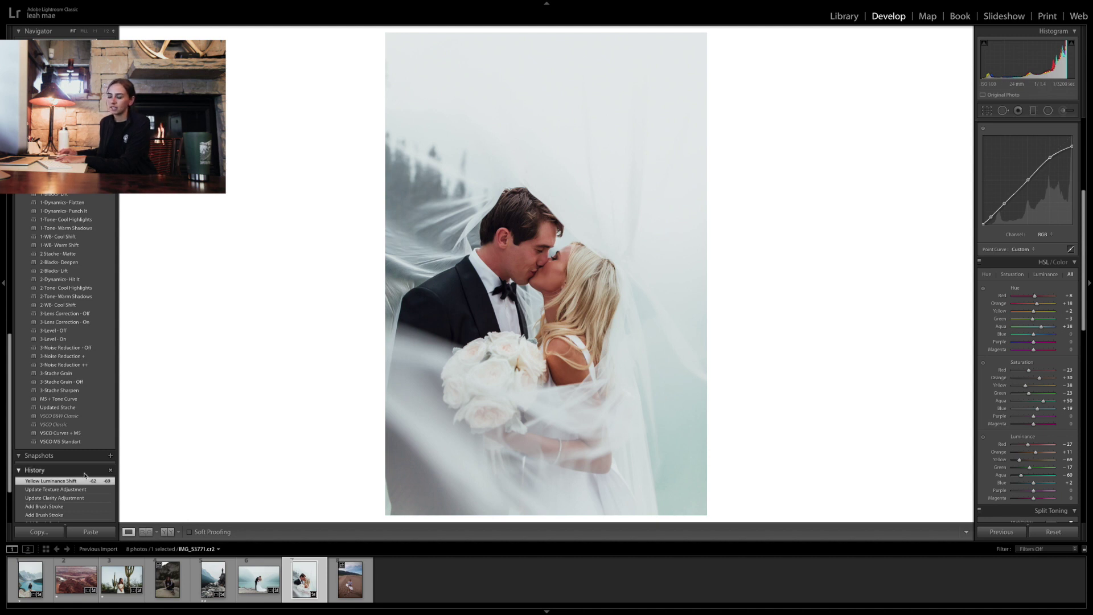
{"action": "left_click", "coordinate": [144, 534]}
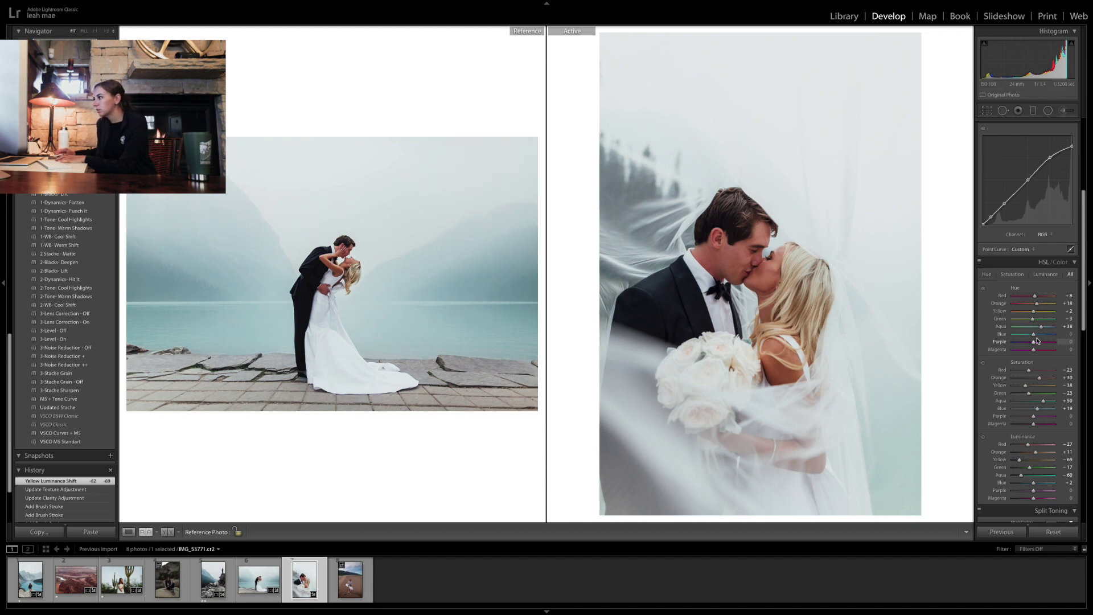
{"action": "left_click_drag", "start_coordinate": [1034, 335], "coordinate": [1038, 336]}
{"action": "left_click_drag", "start_coordinate": [1041, 326], "coordinate": [1059, 328]}
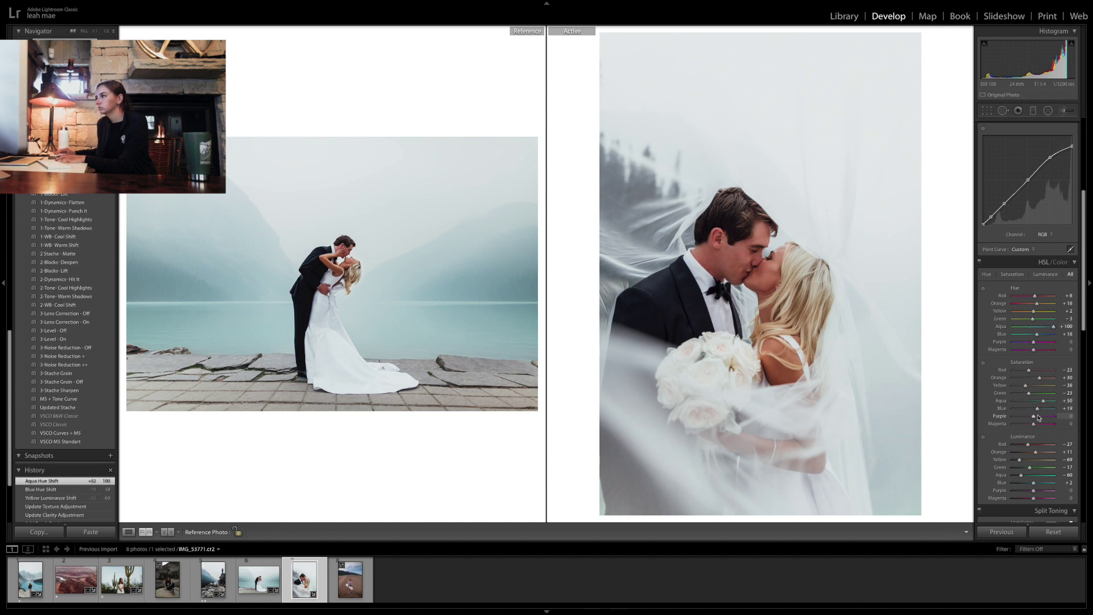
{"action": "left_click_drag", "start_coordinate": [1041, 336], "coordinate": [1040, 338]}
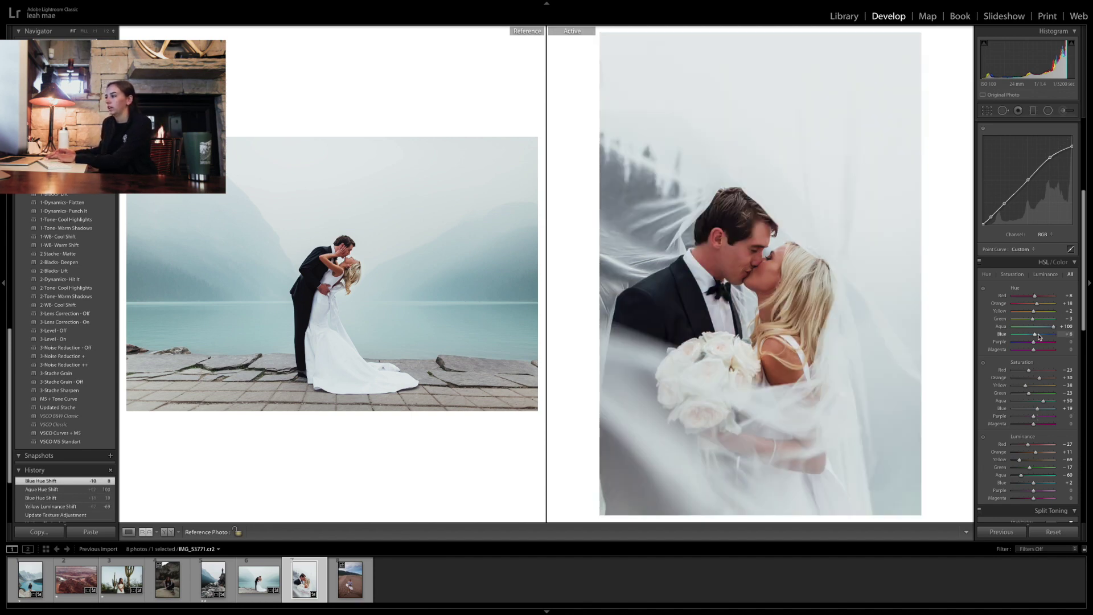
{"action": "key", "text": "bracketleft"}
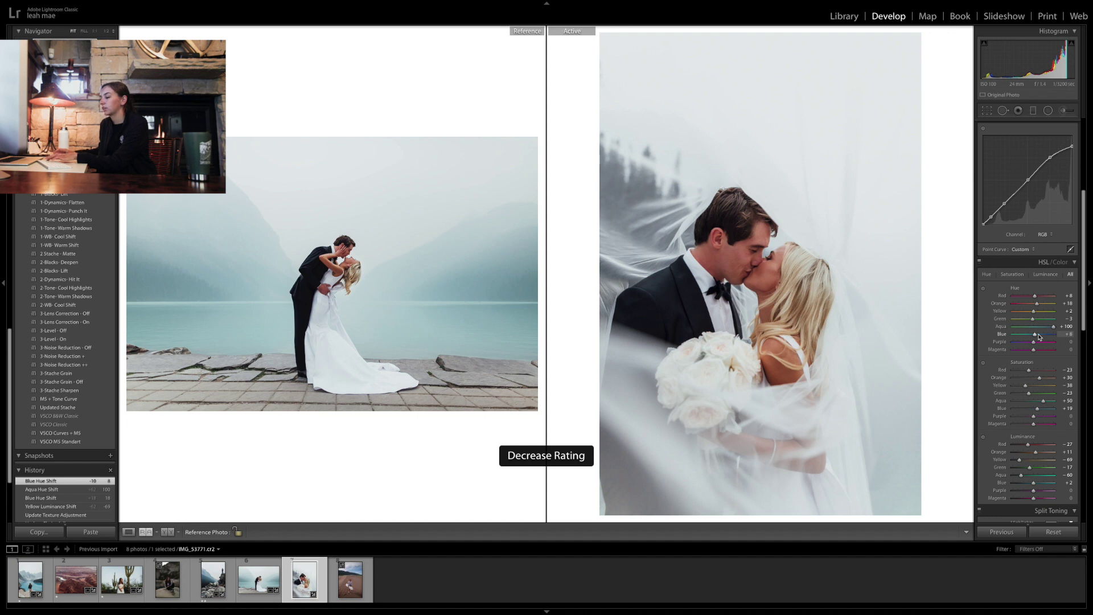
Open the sand dune photo IMG_60011.cr2 in single-photo view and apply the VSCO Curves + MS preset
{"action": "key", "text": "Right"}
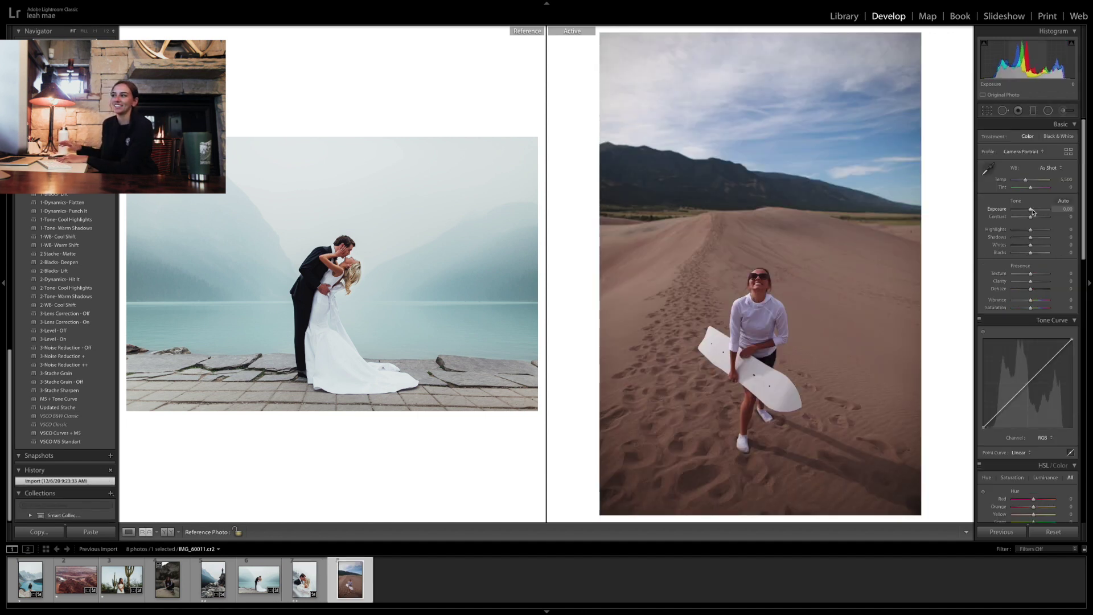
{"action": "key", "text": "d"}
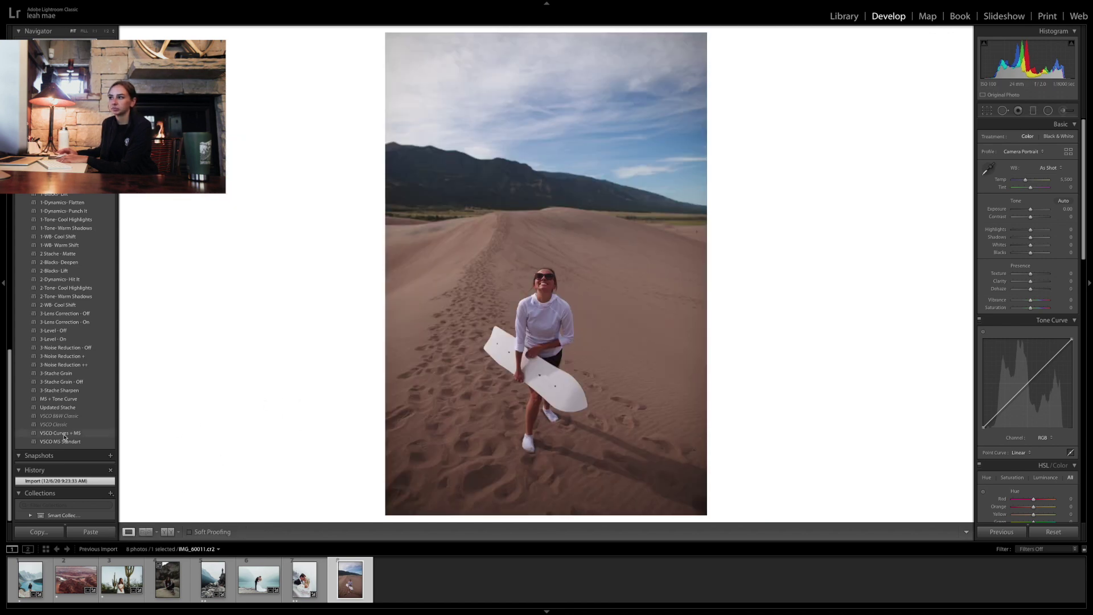
{"action": "left_click", "coordinate": [64, 434]}
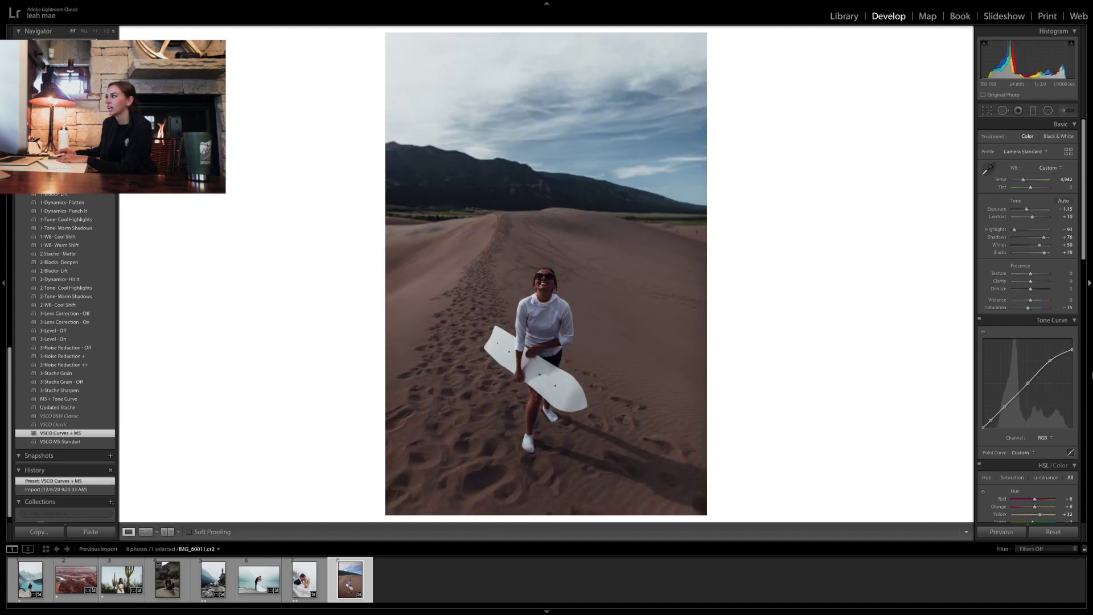
Reset the dune photo's Exposure to 0 and set its Tint to −10
{"action": "double_click", "coordinate": [1028, 210]}
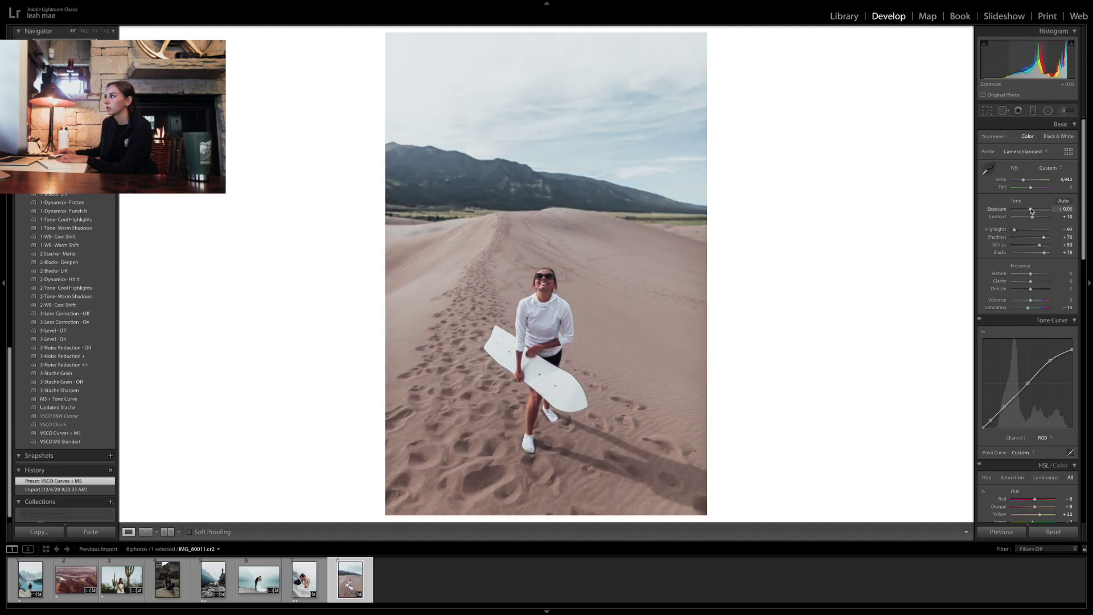
{"action": "left_click_drag", "start_coordinate": [1031, 190], "coordinate": [1029, 189]}
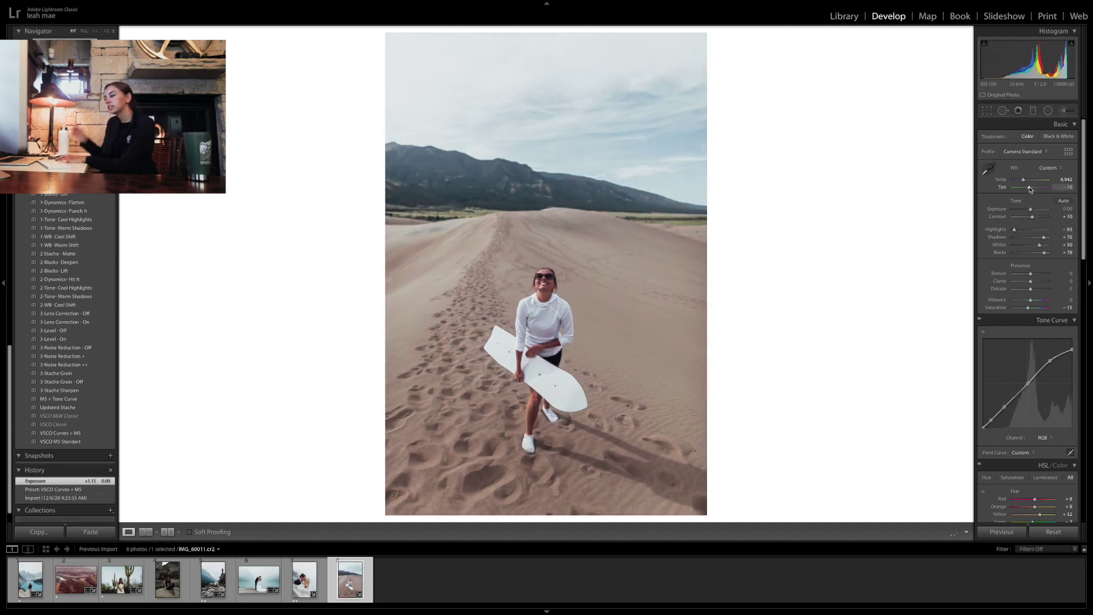
{"action": "double_click", "coordinate": [1031, 189]}
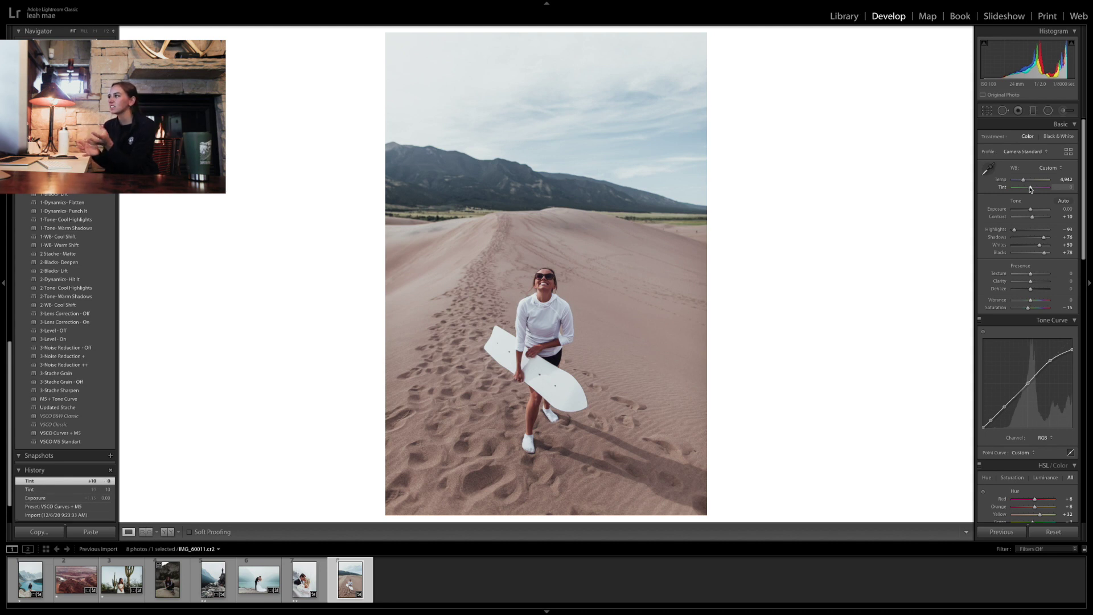
{"action": "left_click_drag", "start_coordinate": [1030, 189], "coordinate": [1030, 189]}
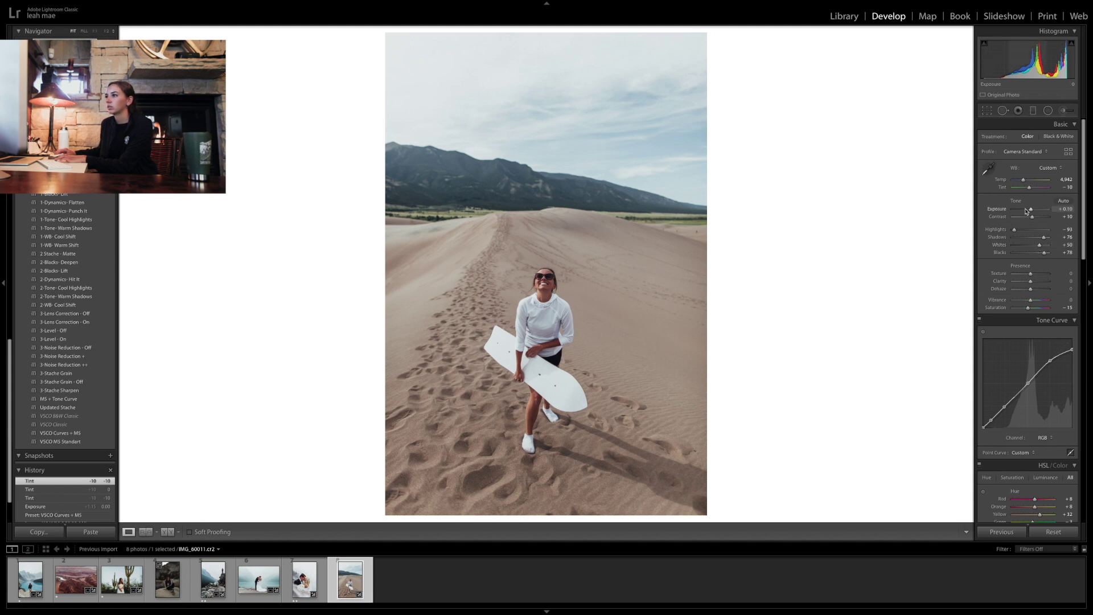
Set the dune photo's Exposure to +0.50 and Dehaze to +10
{"action": "key", "text": "Up"}
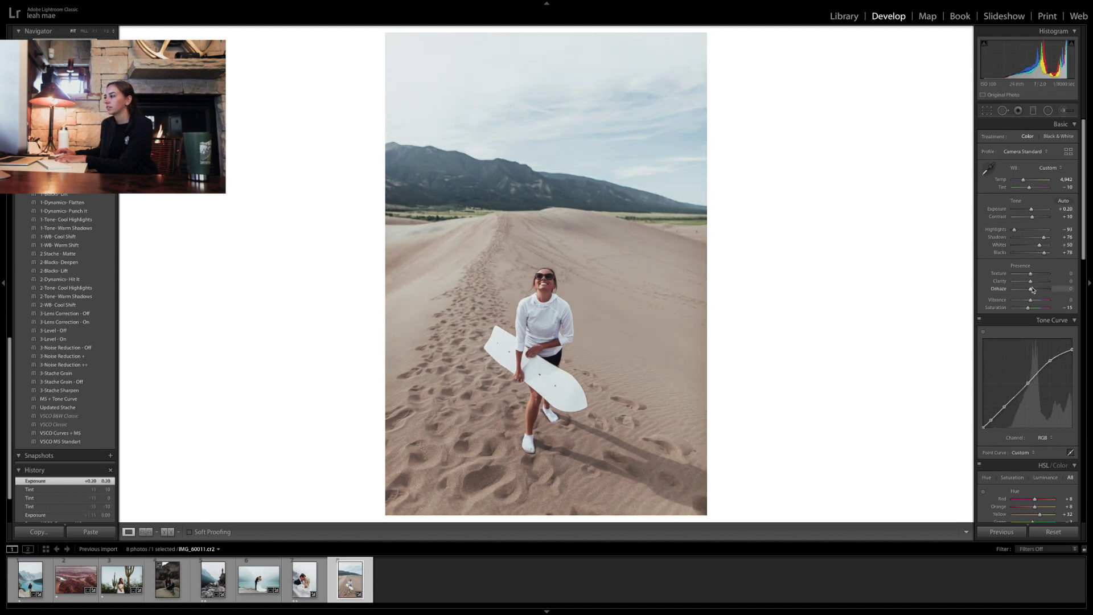
{"action": "key", "text": "Up"}
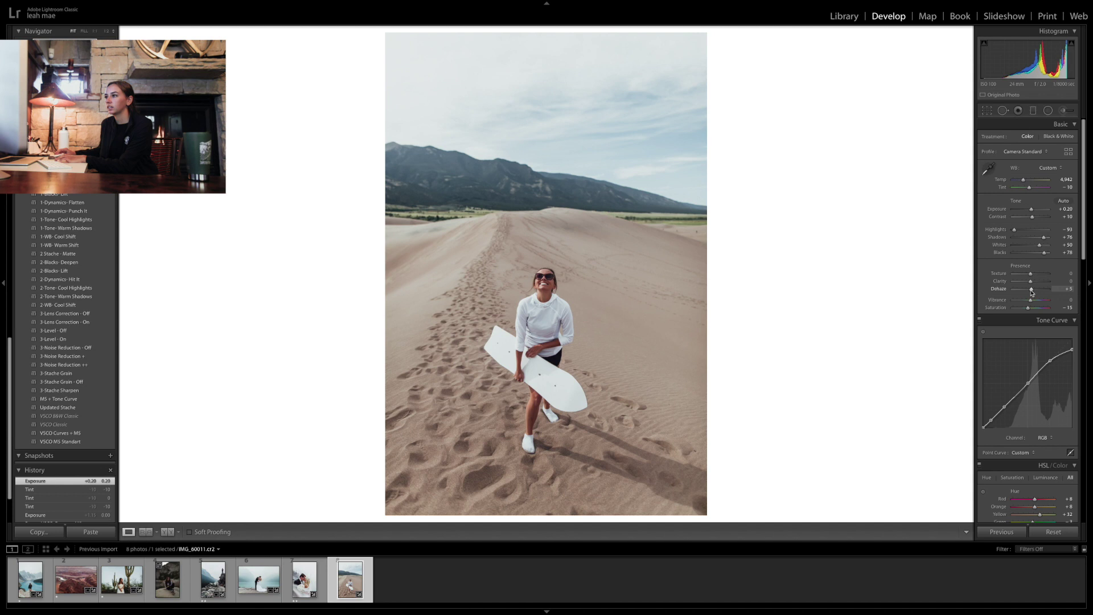
{"action": "key", "text": "Up"}
{"action": "key", "text": "Up"}
{"action": "key", "text": "Up"}
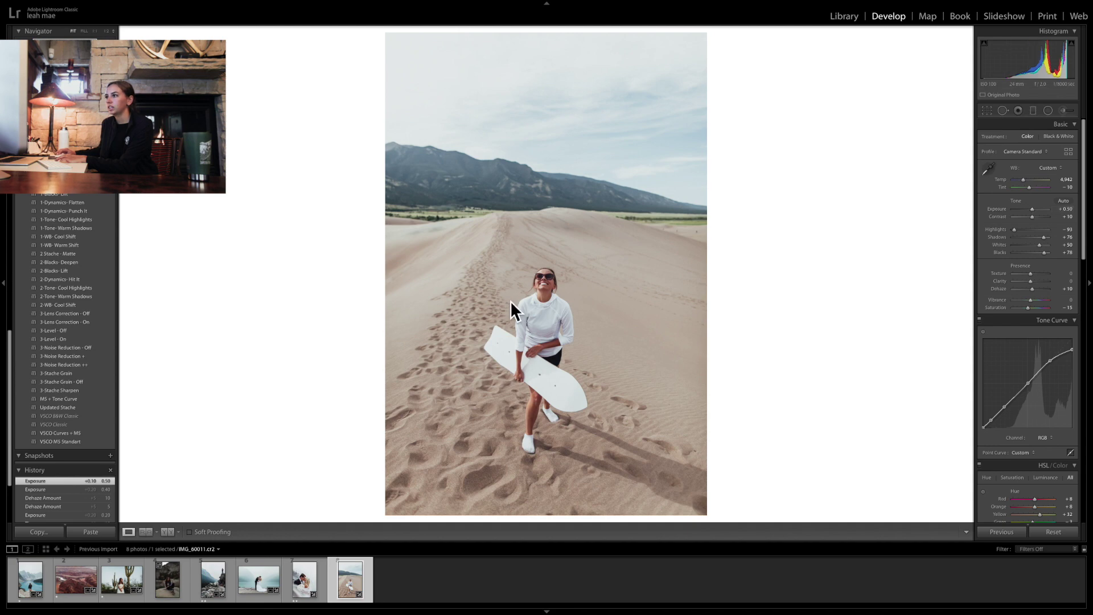
Paint a new Soften Skin brush adjustment over the woman's face and neck in the dune photo
{"action": "left_click", "coordinate": [546, 298]}
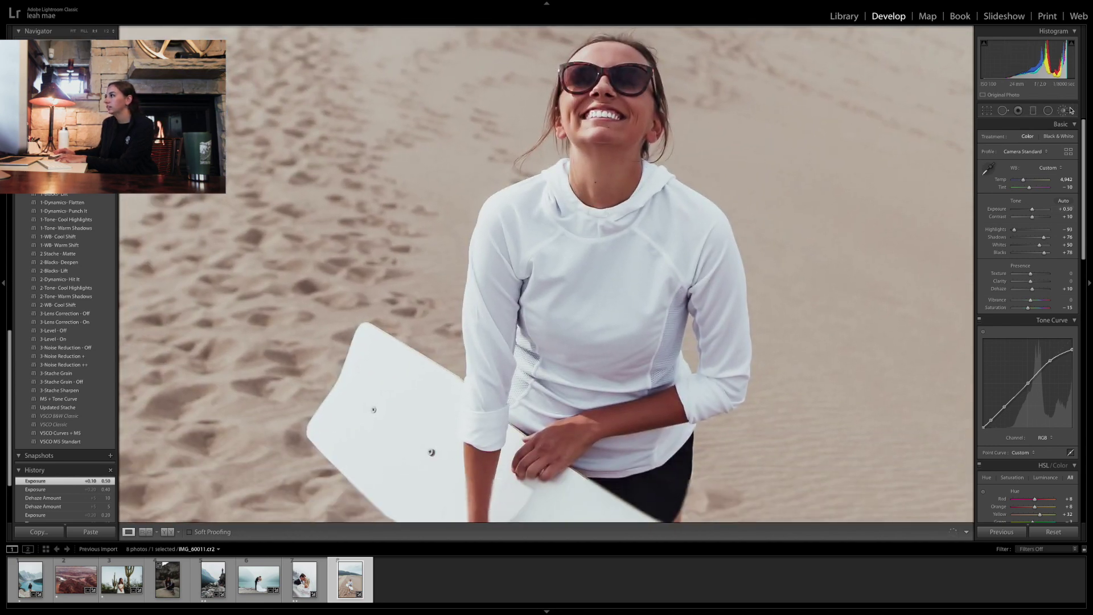
{"action": "key", "text": "k"}
{"action": "key", "text": "h"}
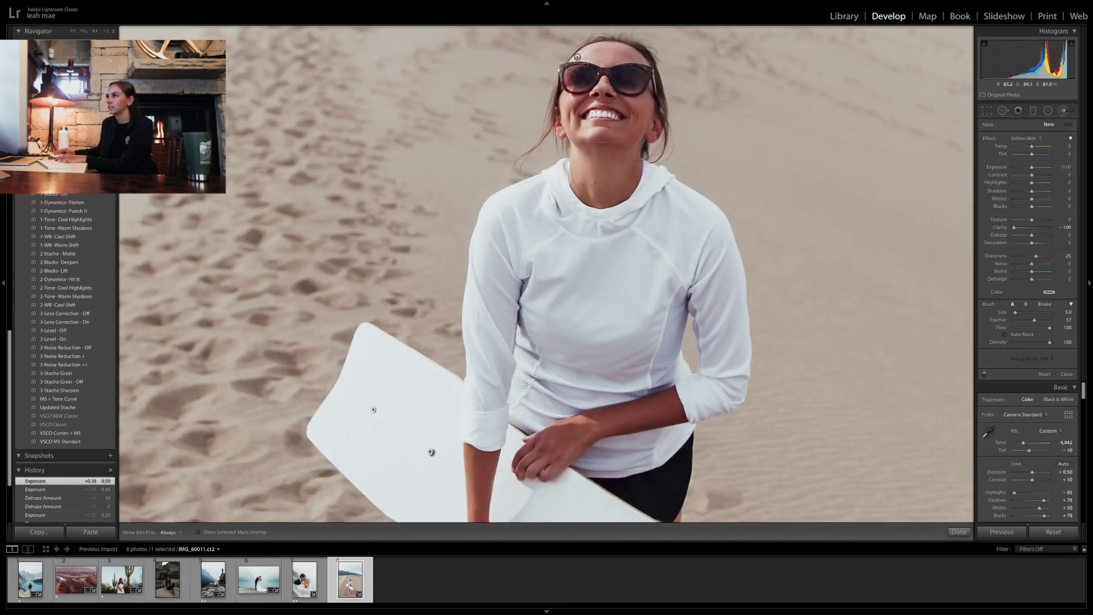
{"action": "left_click_drag", "start_coordinate": [630, 55], "coordinate": [587, 57]}
{"action": "key", "text": "h"}
{"action": "mouse_move", "coordinate": [630, 171]}
{"action": "left_mouse_down"}
{"action": "mouse_move", "coordinate": [630, 185]}
{"action": "mouse_move", "coordinate": [575, 191]}
{"action": "left_mouse_up"}
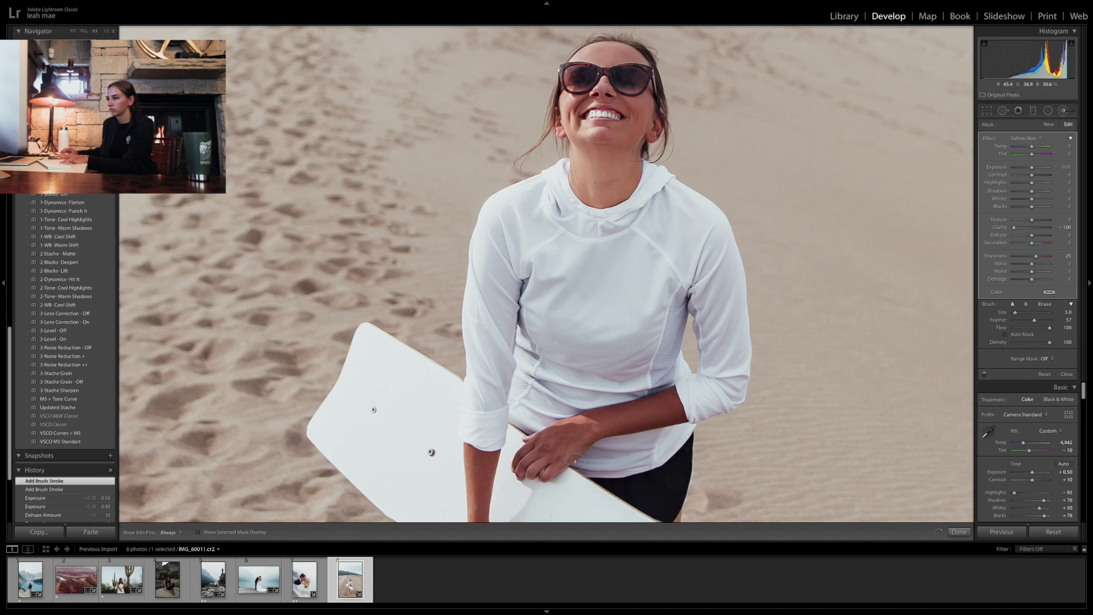
Extend the skin-softening brush over the woman's hands, forearms and front leg, adjusting the brush size
{"action": "key", "text": "z"}
{"action": "scroll", "coordinate": [653, 126], "scroll_direction": "up", "scroll_amount": 3}
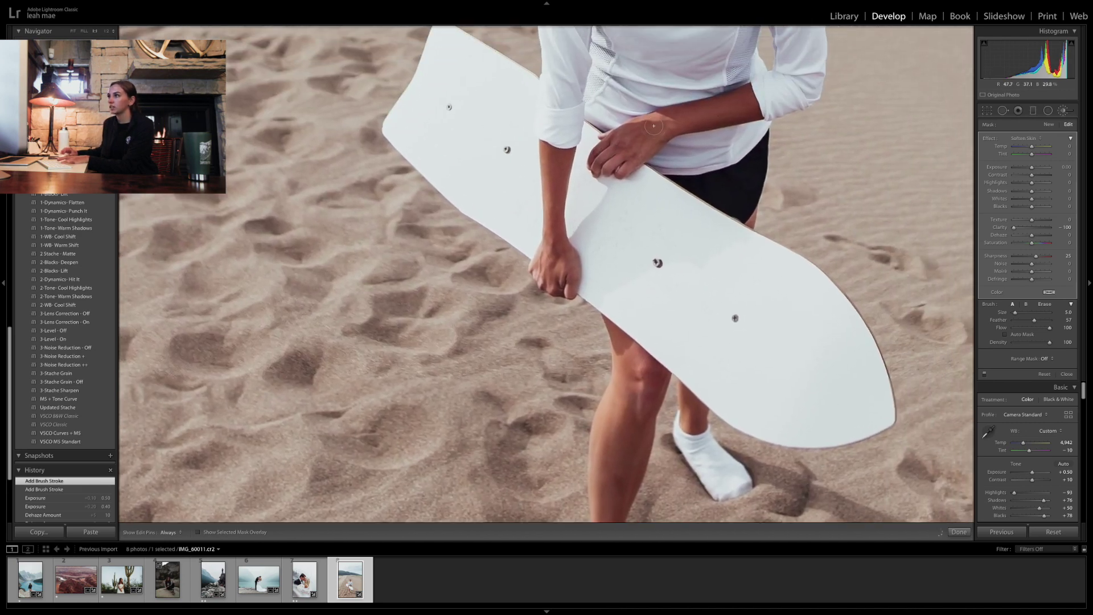
{"action": "left_click_drag", "start_coordinate": [619, 159], "coordinate": [752, 85]}
{"action": "key", "text": "bracketleft"}
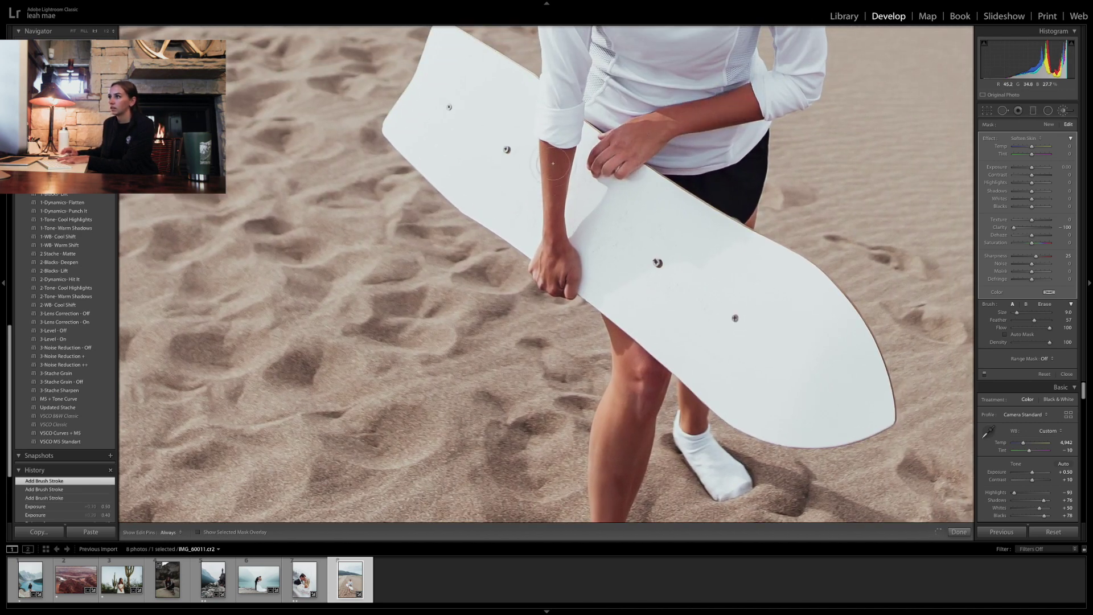
{"action": "left_click_drag", "start_coordinate": [555, 163], "coordinate": [561, 296]}
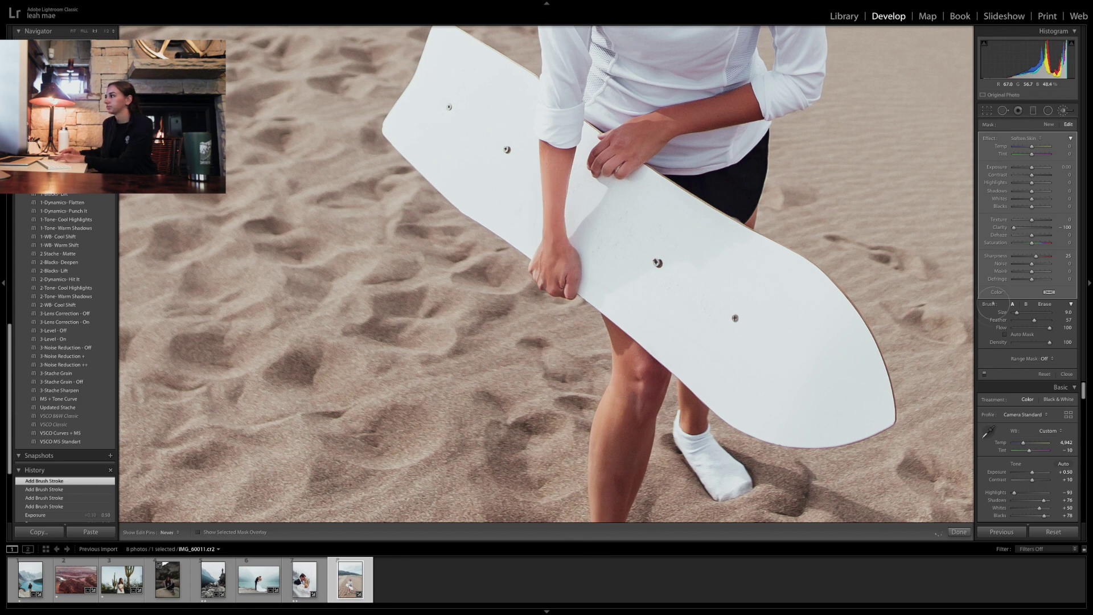
{"action": "left_click_drag", "start_coordinate": [641, 370], "coordinate": [633, 501]}
Weaken the skin brush's Clarity reduction, set its Texture to −12 and finish the brush edit, returning to the full photo
{"action": "left_click", "coordinate": [1028, 228]}
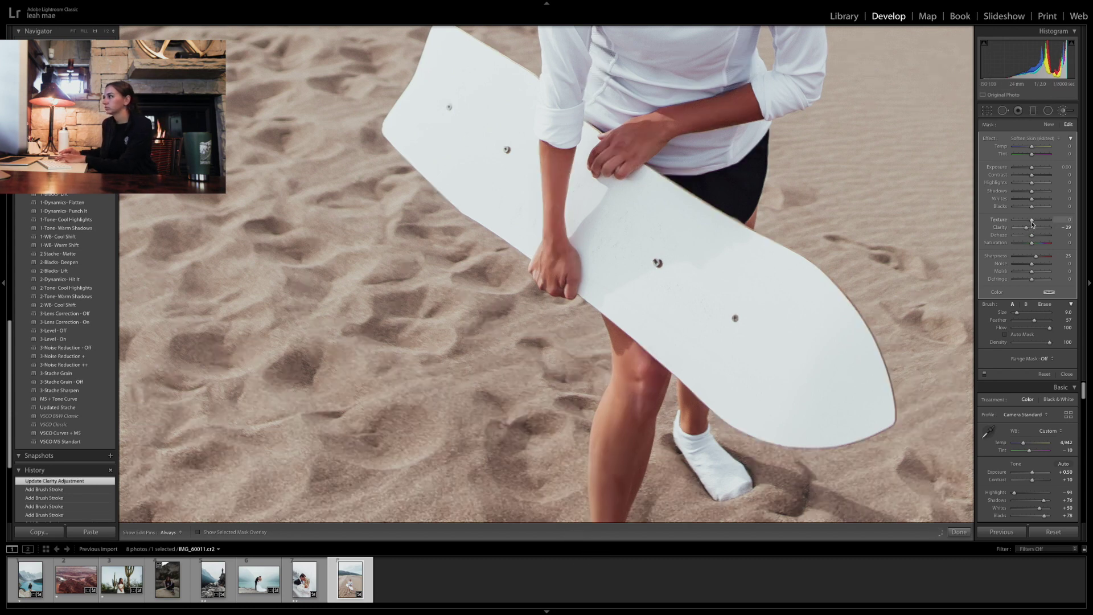
{"action": "left_click_drag", "start_coordinate": [1031, 223], "coordinate": [1031, 219]}
{"action": "left_click", "coordinate": [959, 532]}
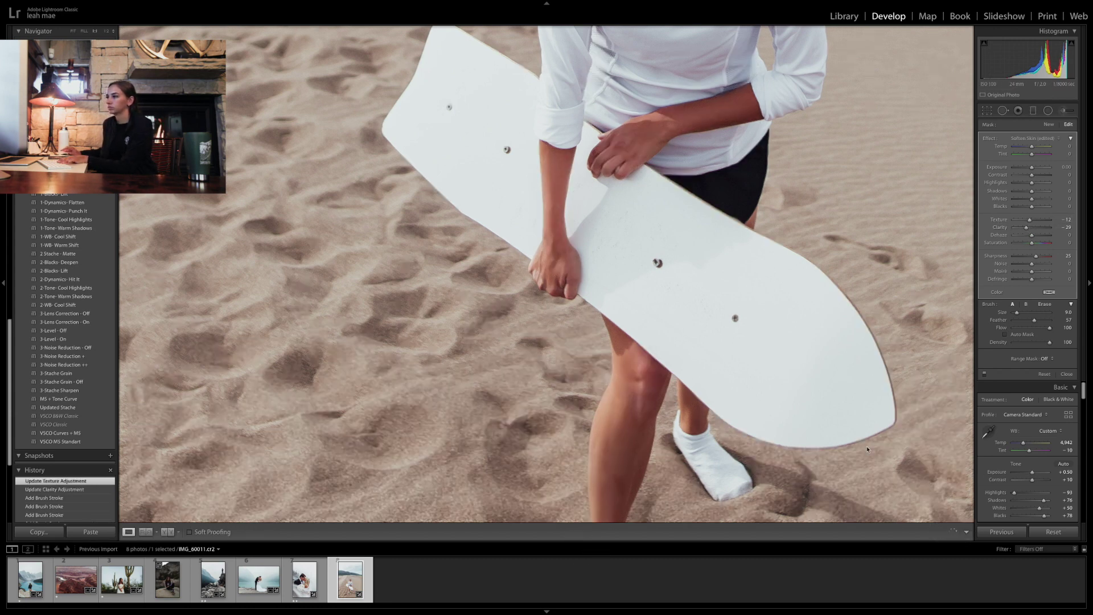
{"action": "left_click", "coordinate": [911, 410]}
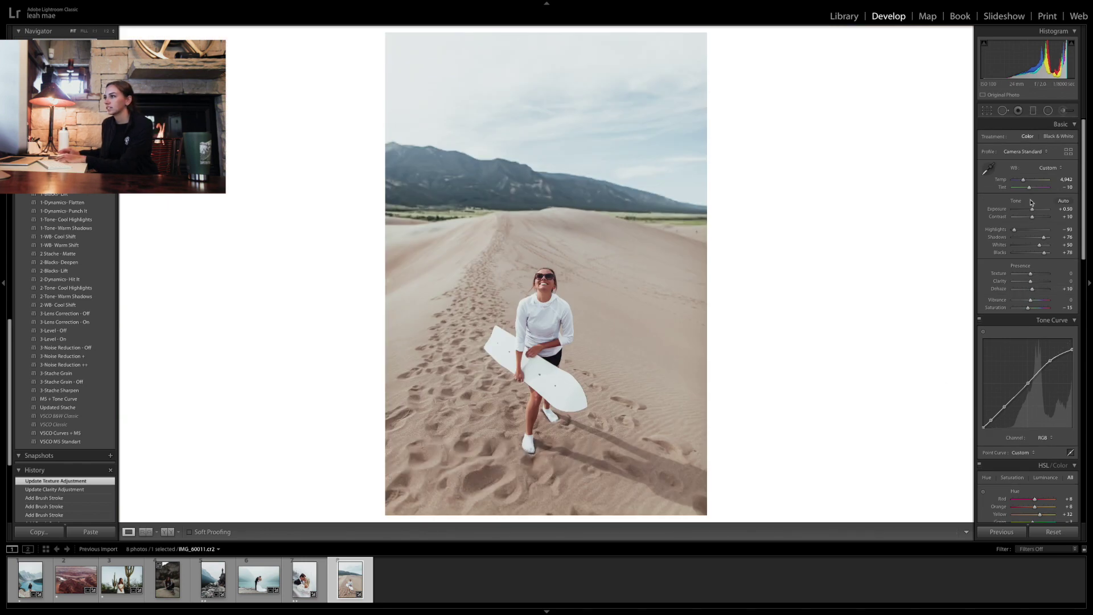
Set the dune photo's luminance to −26 for aqua, −34 for blue and −58 for yellow, and its blue saturation to −59
{"action": "scroll", "coordinate": [1032, 285], "scroll_direction": "down", "scroll_amount": 5}
{"action": "left_click_drag", "start_coordinate": [1032, 398], "coordinate": [1029, 399]}
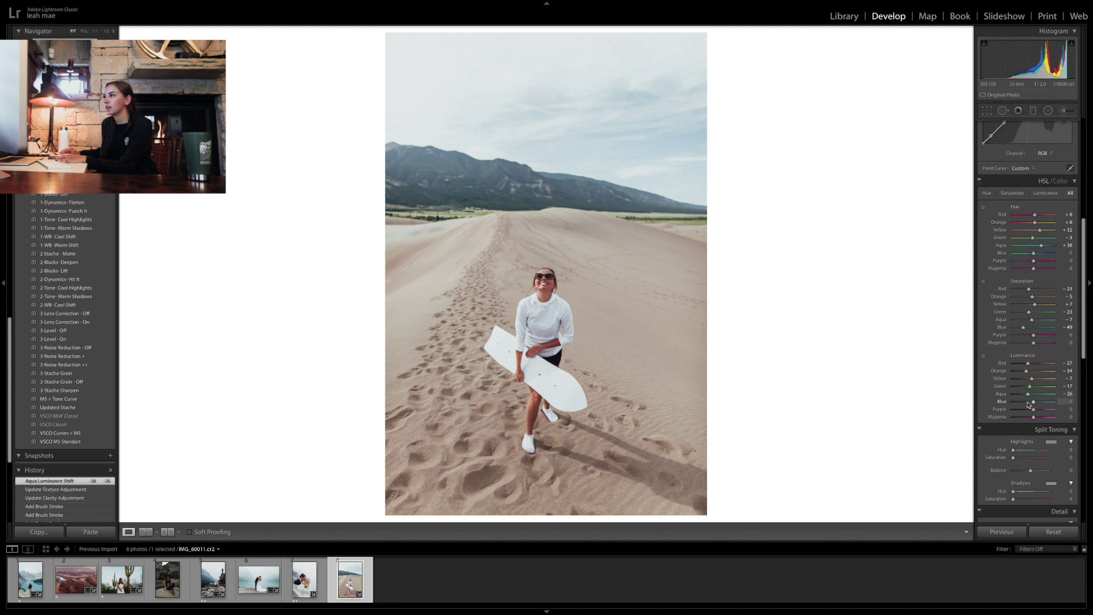
{"action": "left_click", "coordinate": [1029, 403]}
{"action": "left_click_drag", "start_coordinate": [1028, 403], "coordinate": [1024, 405]}
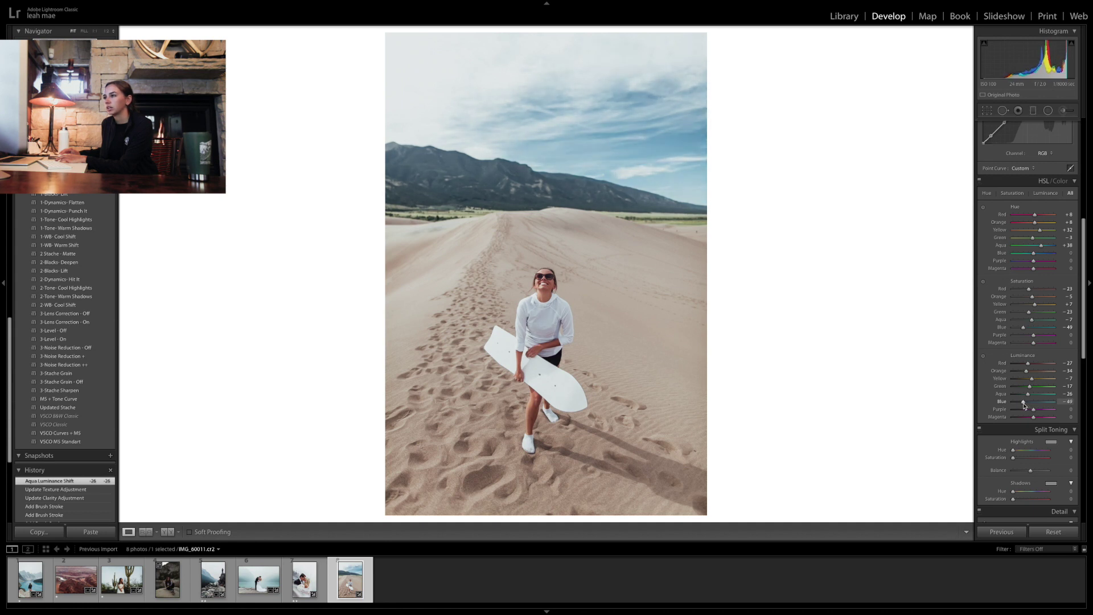
{"action": "left_click_drag", "start_coordinate": [1024, 405], "coordinate": [1027, 405]}
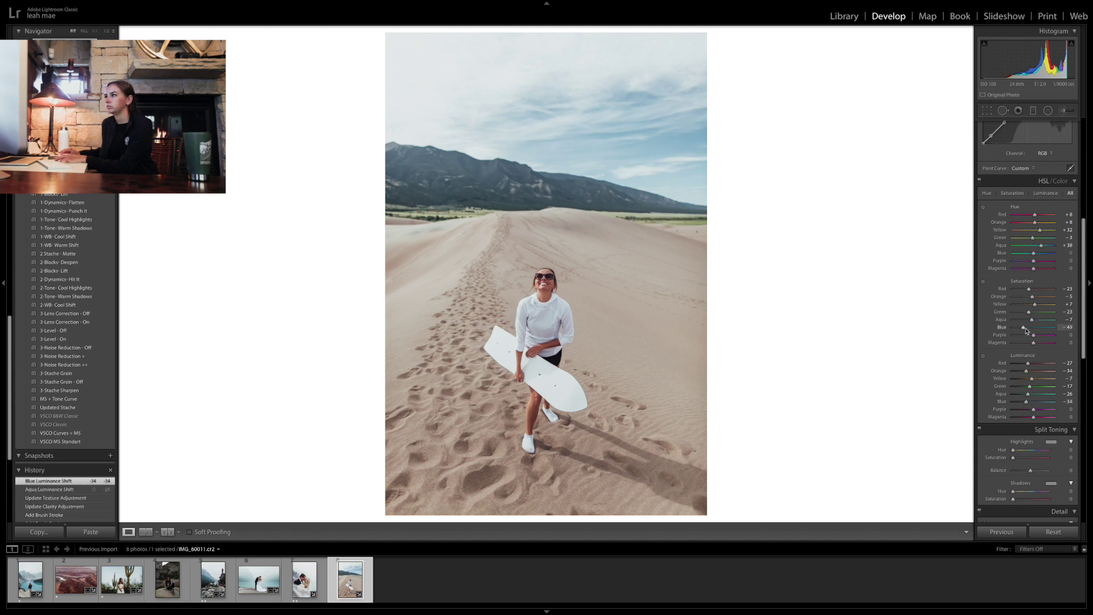
{"action": "left_click_drag", "start_coordinate": [1026, 331], "coordinate": [1027, 331]}
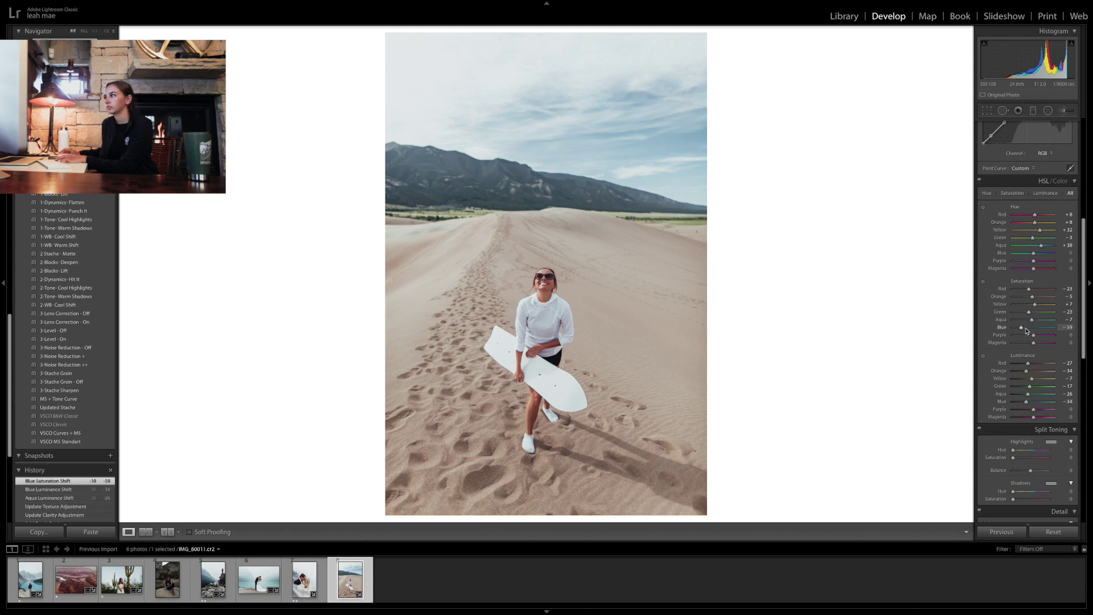
{"action": "mouse_move", "coordinate": [1032, 380]}
{"action": "left_mouse_down"}
{"action": "mouse_move", "coordinate": [1013, 382]}
{"action": "mouse_move", "coordinate": [1022, 385]}
{"action": "left_mouse_up"}
Straighten the dune photo by slightly rotating its crop, and apply the crop
{"action": "left_click", "coordinate": [987, 110]}
{"action": "left_click_drag", "start_coordinate": [881, 229], "coordinate": [881, 234]}
{"action": "key", "text": "Return"}
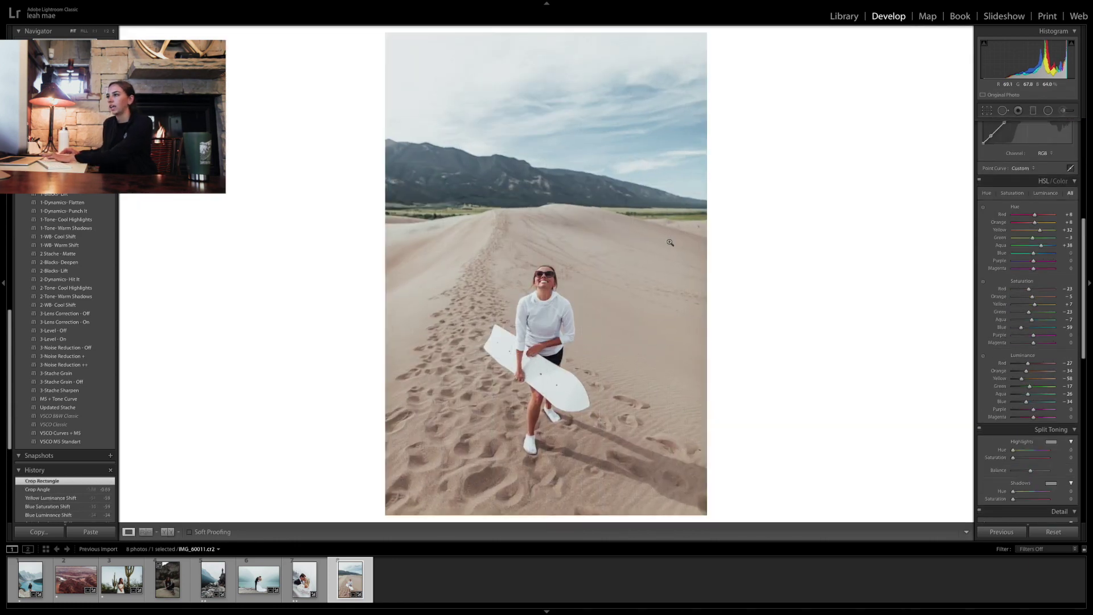
{"action": "key", "text": "Return"}
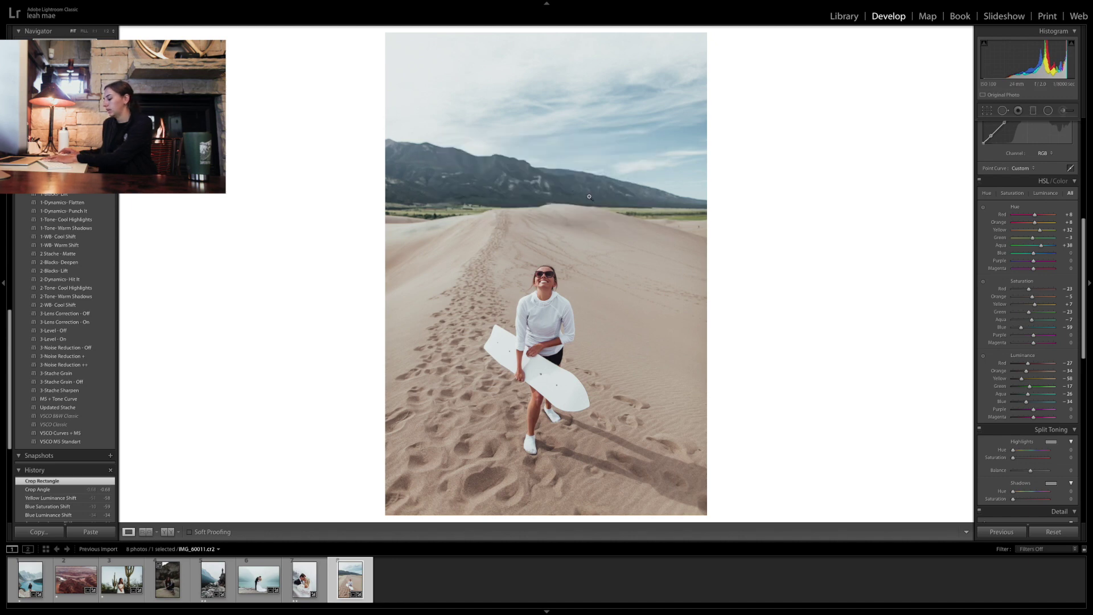
Compare the dune photo before and after the edits
{"action": "key", "text": "backslash"}
{"action": "key", "text": "backslash"}
{"action": "key", "text": "backslash"}
{"action": "key", "text": "backslash"}
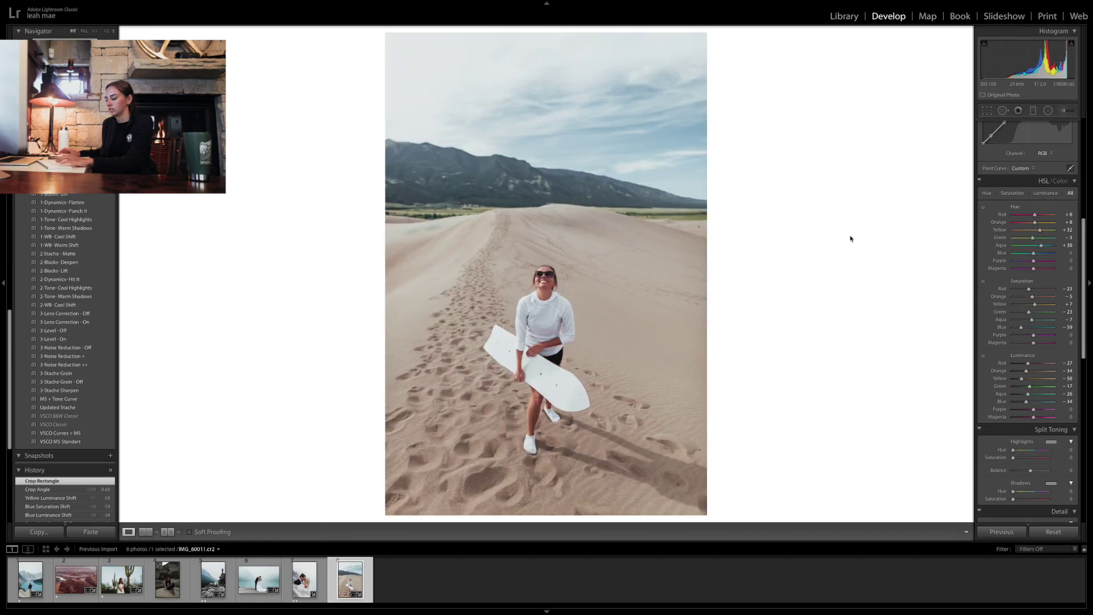